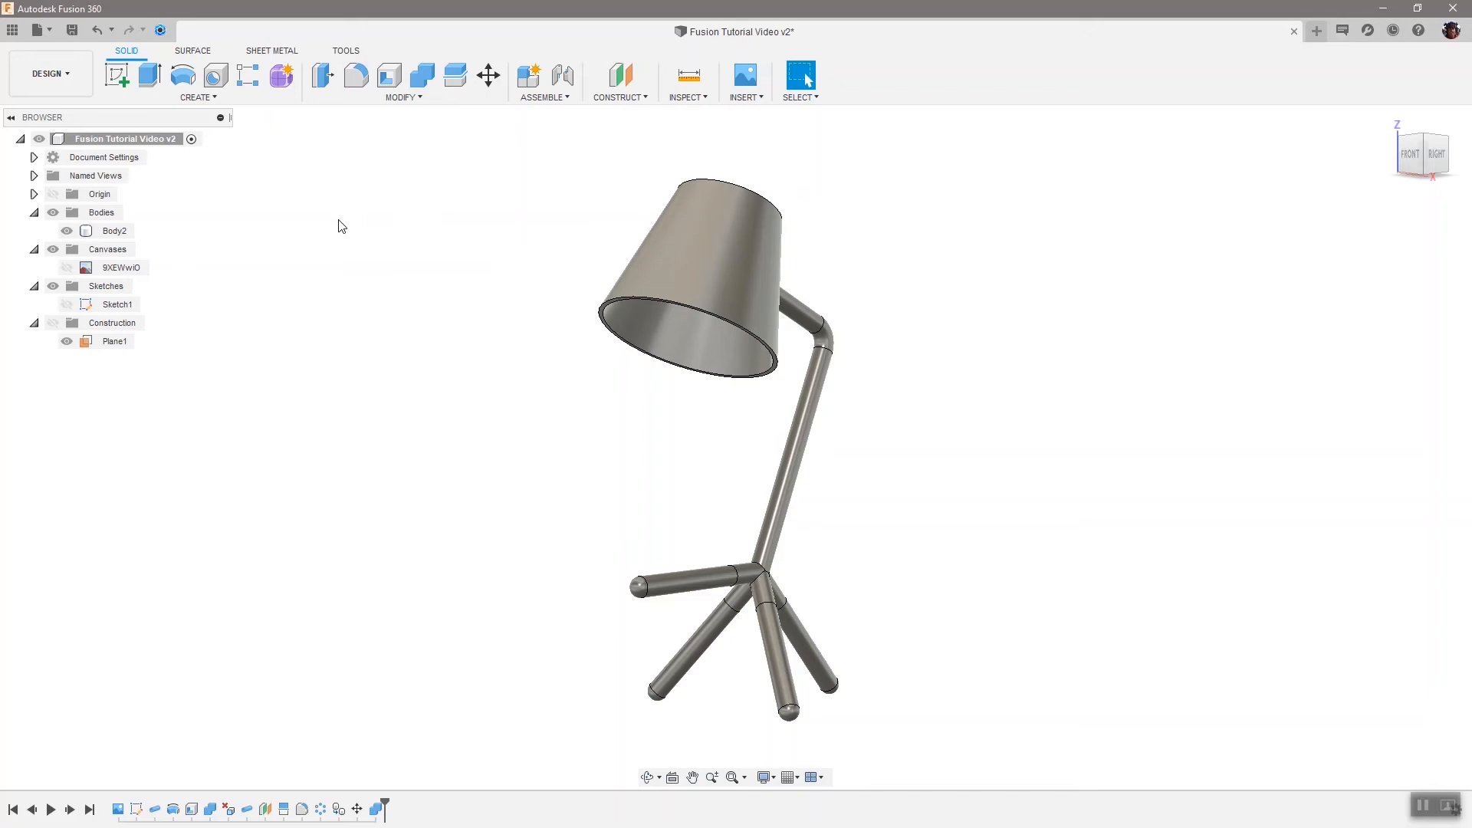
Switch to the Render workspace
{"action": "left_click", "coordinate": [66, 75]}
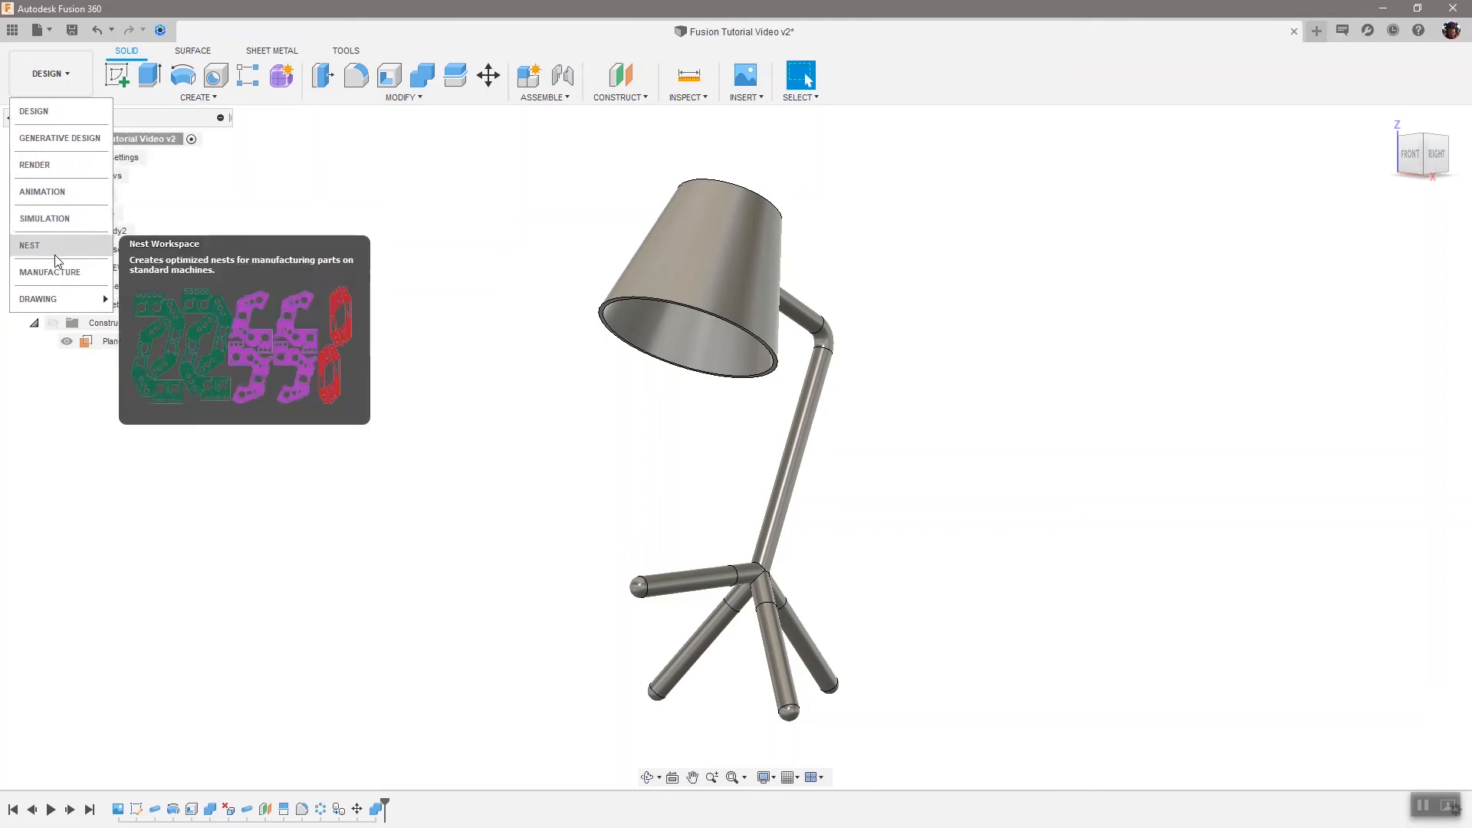
{"action": "mouse_move", "coordinate": [54, 296]}
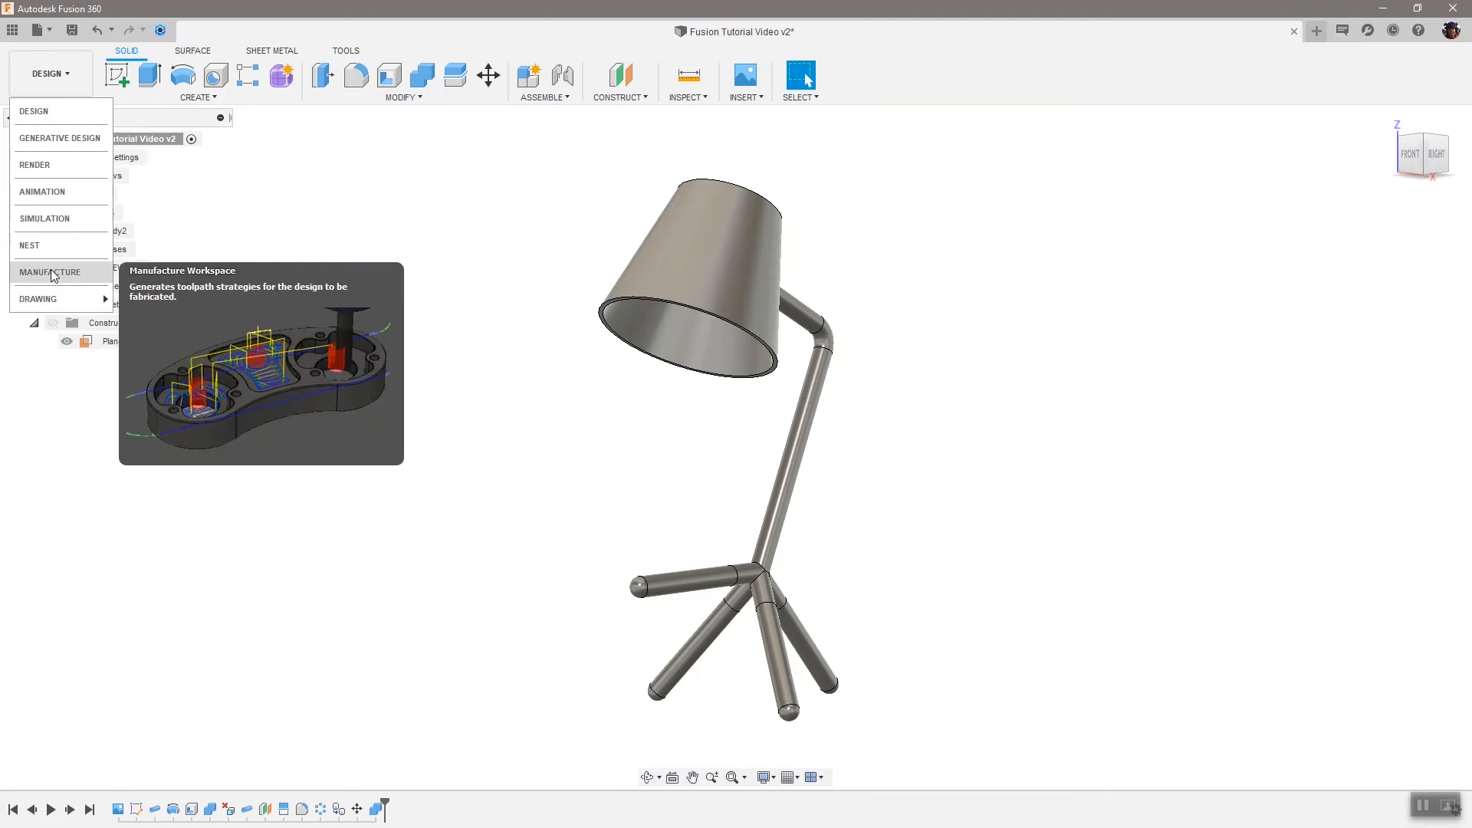
{"action": "left_click", "coordinate": [51, 166]}
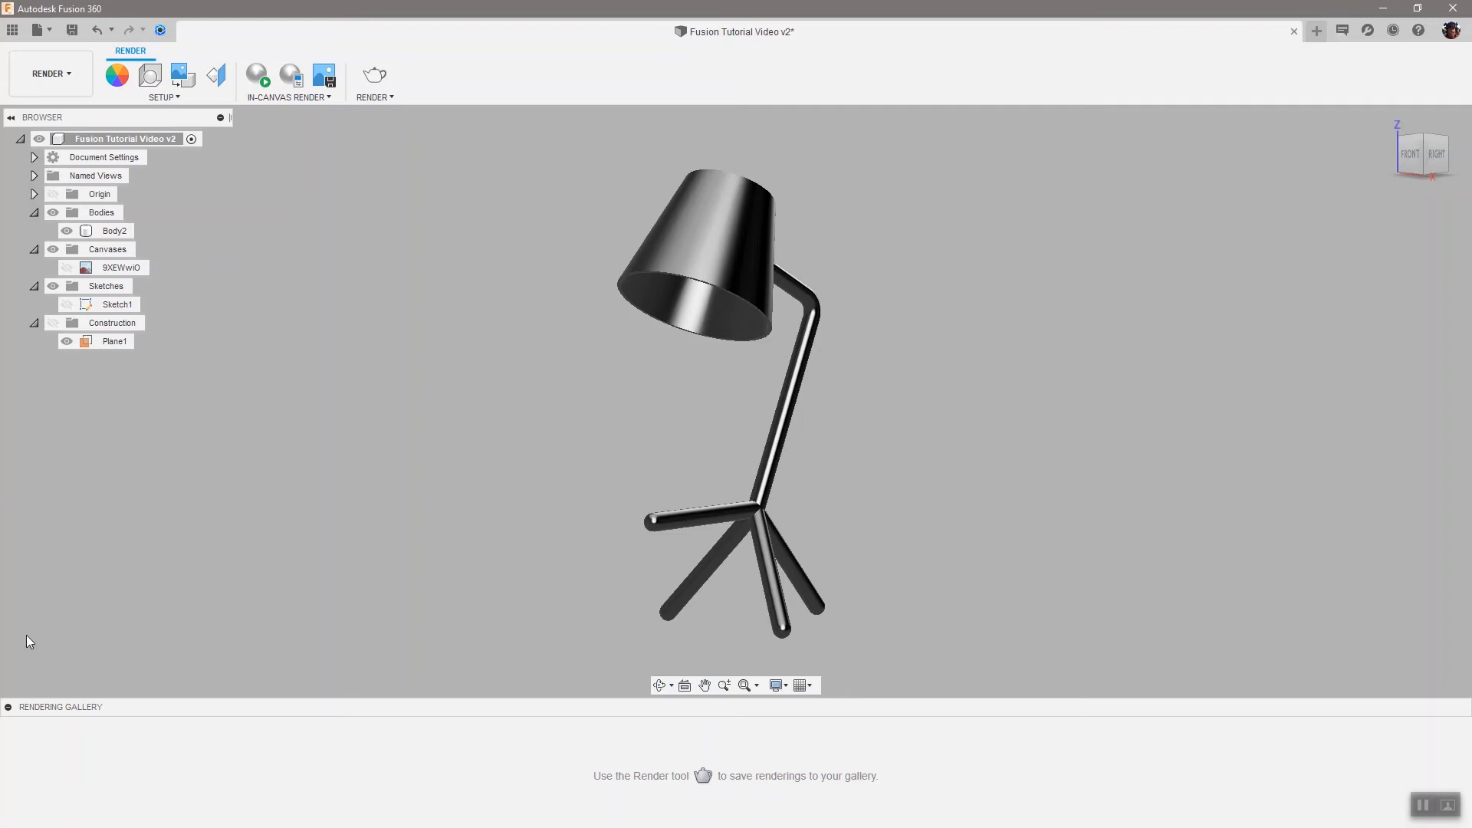
Collapse the rendering gallery and open the Appearance dialog
{"action": "left_click", "coordinate": [8, 706]}
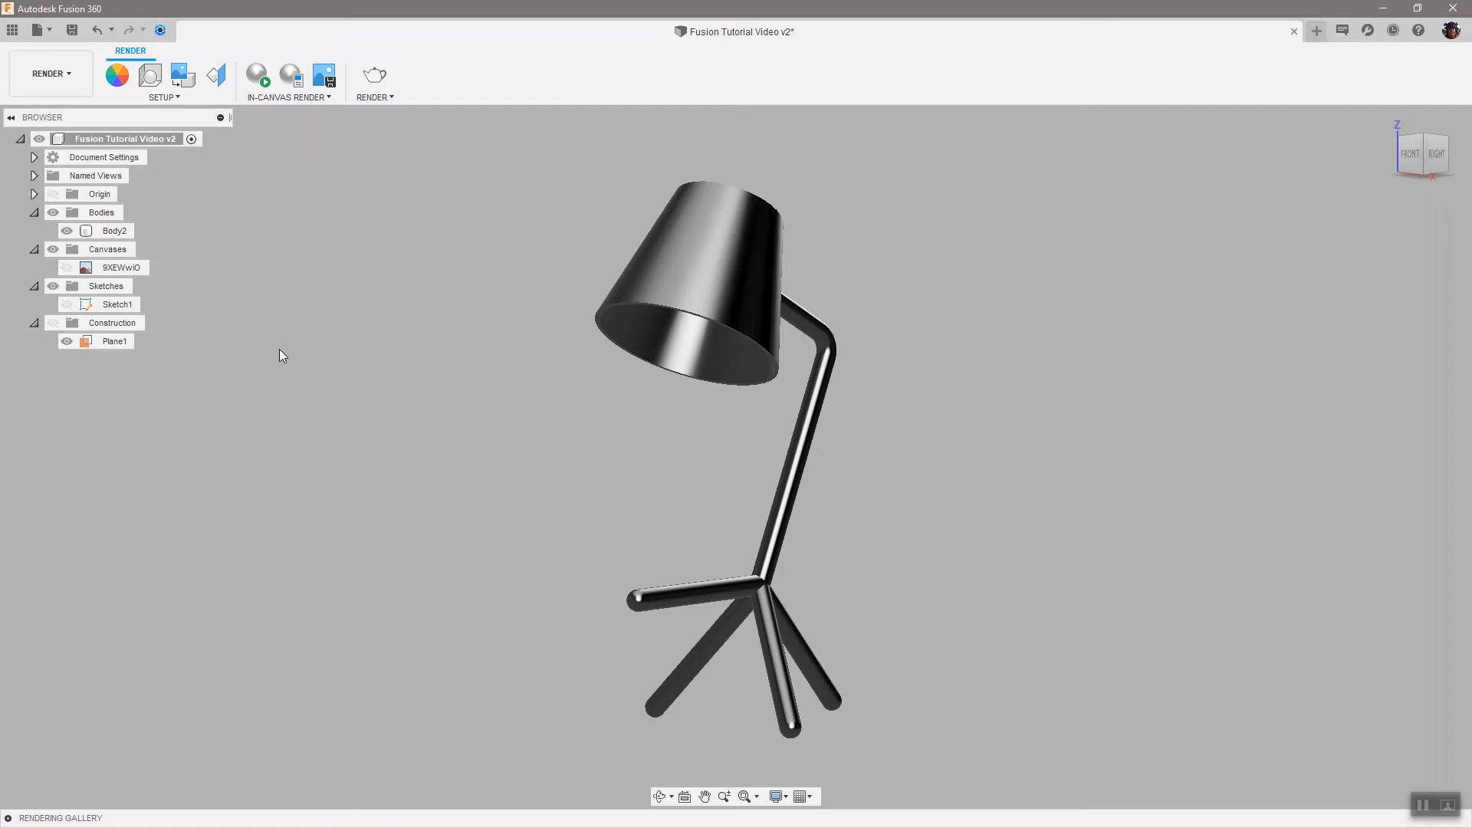
{"action": "left_click", "coordinate": [115, 77]}
{"action": "left_click", "coordinate": [115, 76]}
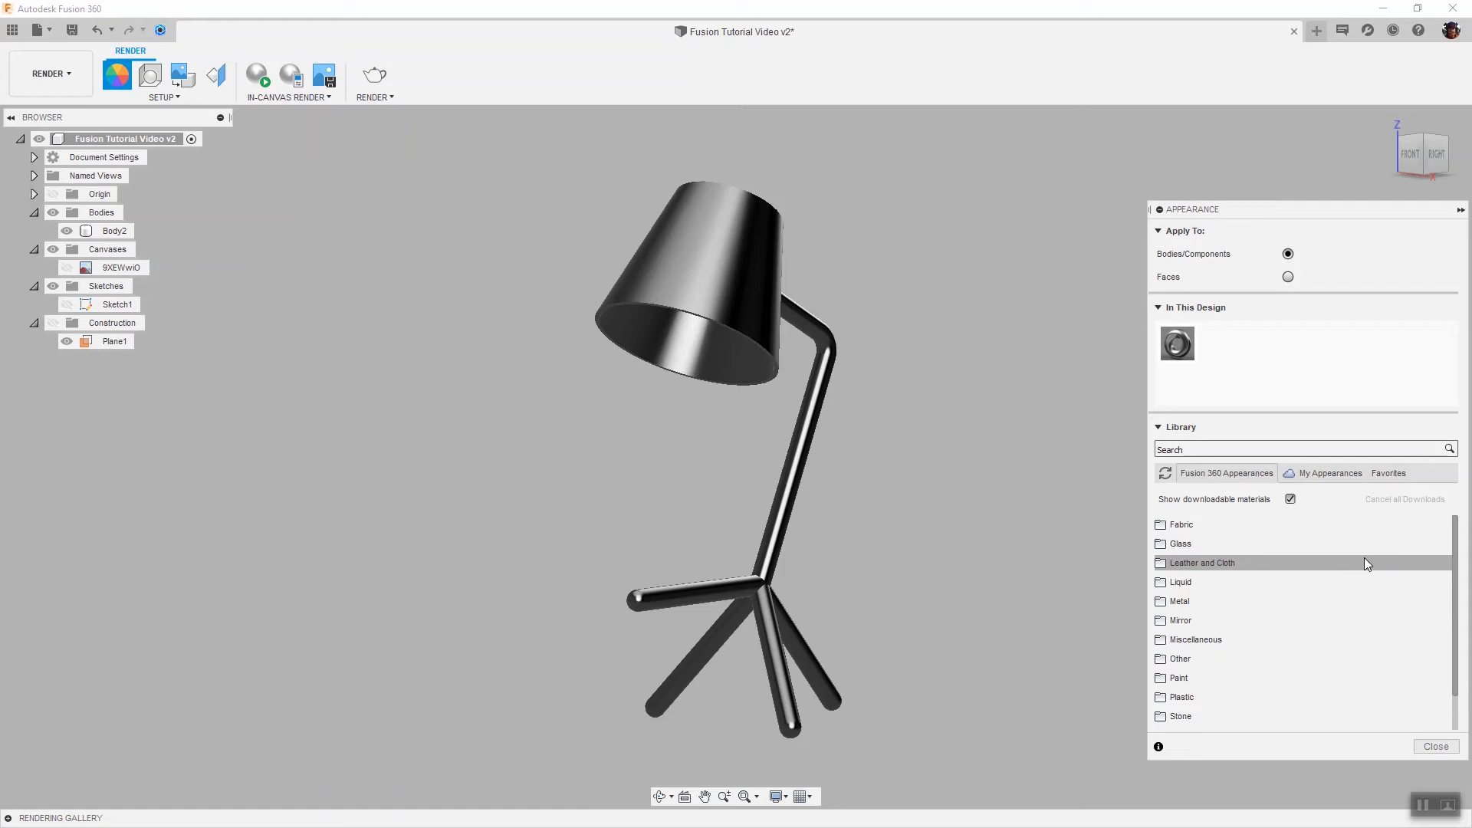
Browse the Plastic appearances in the library
{"action": "left_click", "coordinate": [1269, 448]}
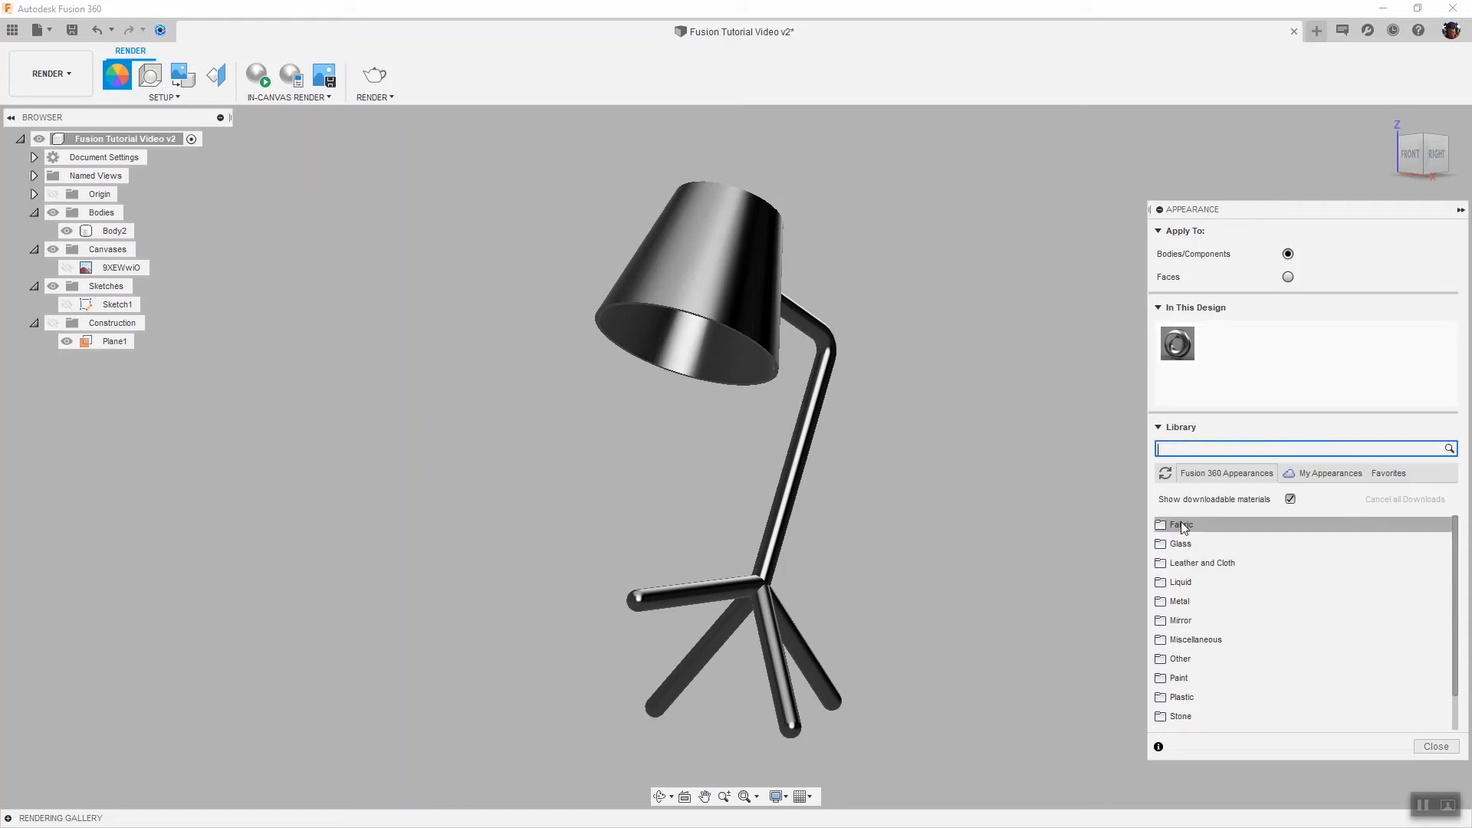
{"action": "left_click", "coordinate": [1199, 695]}
{"action": "scroll", "coordinate": [1294, 683], "scroll_direction": "down", "scroll_amount": 2}
{"action": "scroll", "coordinate": [1294, 683], "scroll_direction": "down", "scroll_amount": 10}
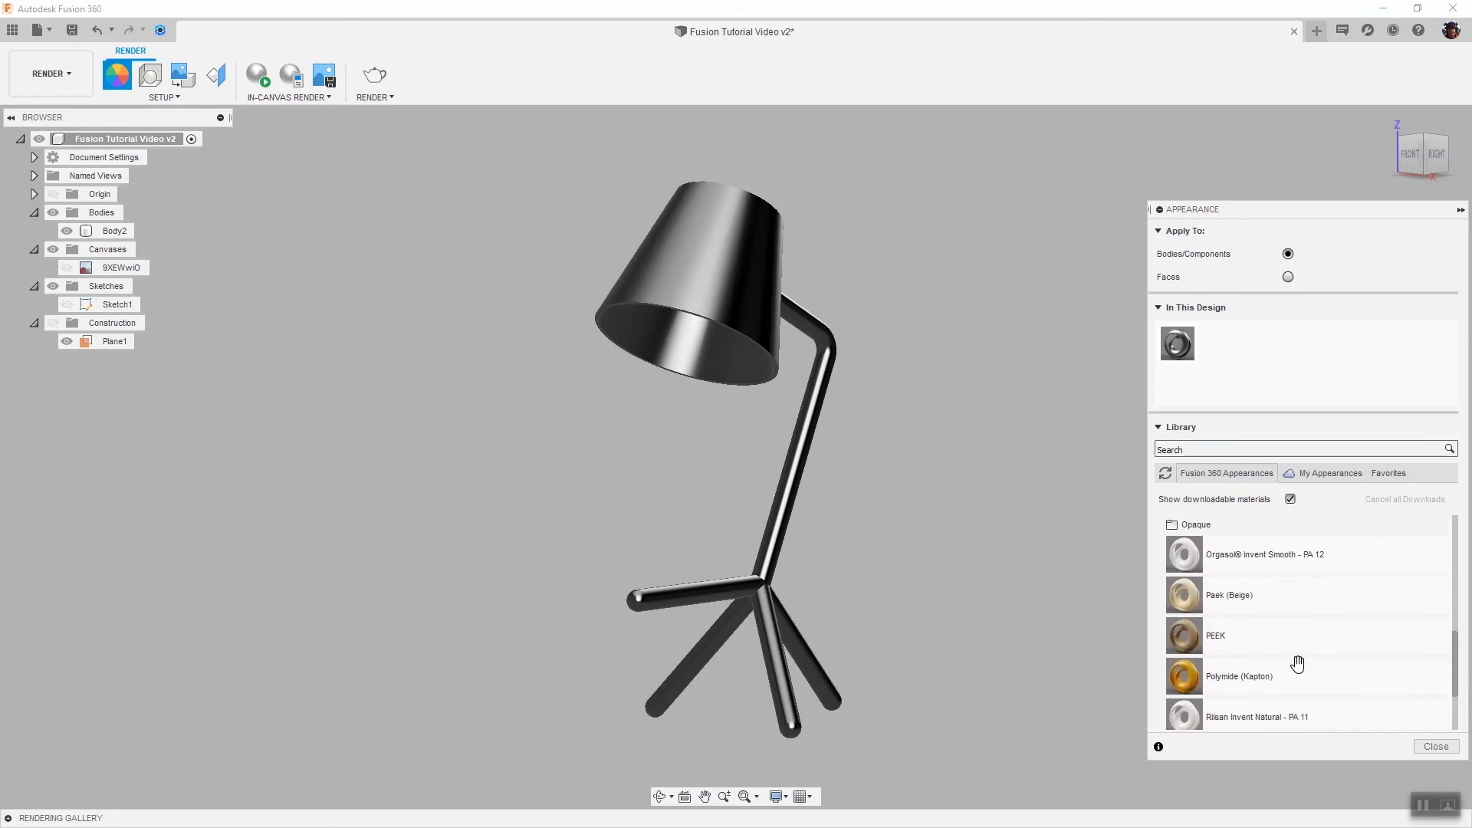
{"action": "scroll", "coordinate": [1303, 676], "scroll_direction": "up", "scroll_amount": 1}
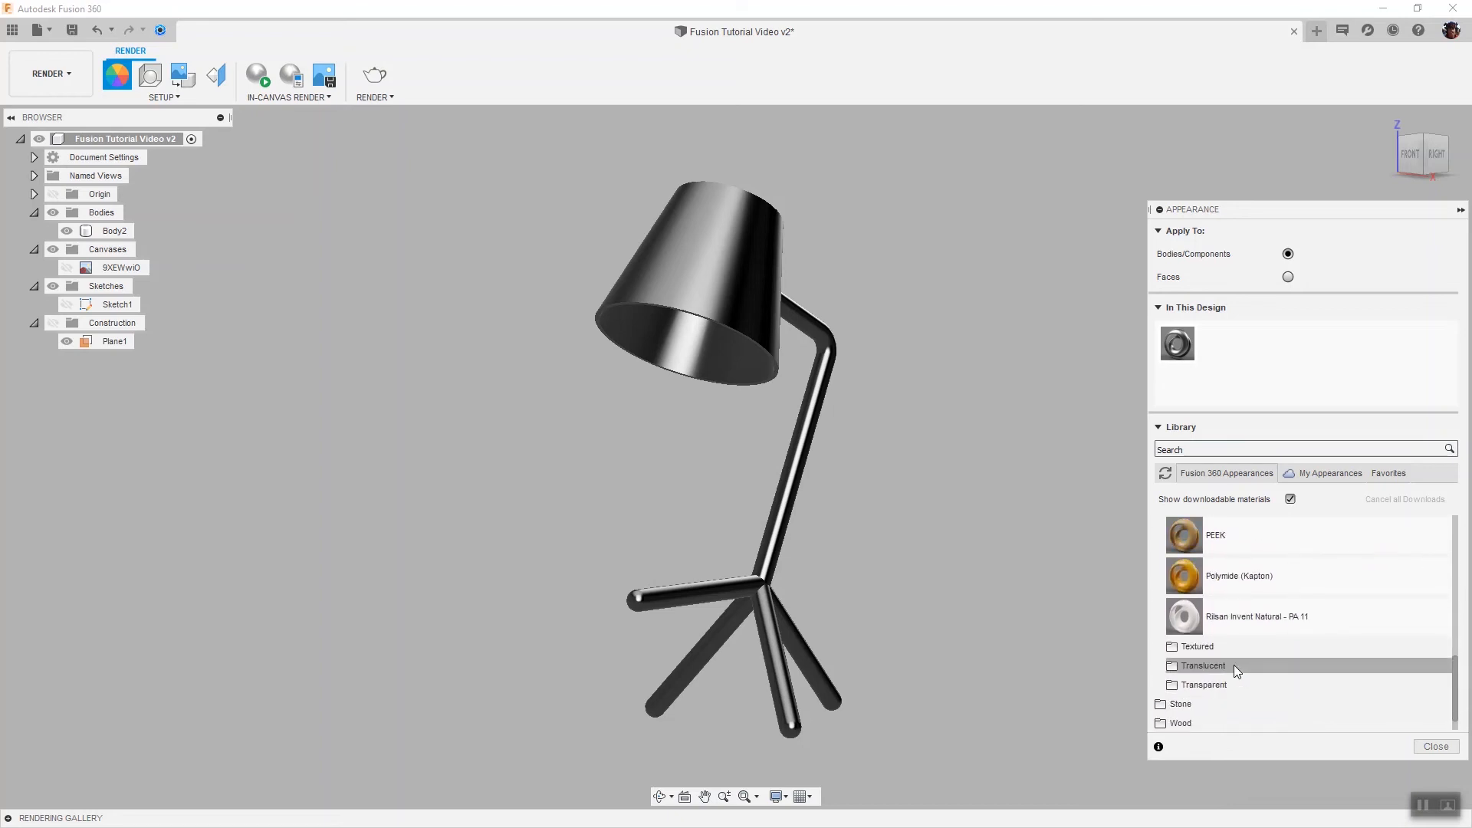
{"action": "scroll", "coordinate": [1240, 651], "scroll_direction": "up", "scroll_amount": 5}
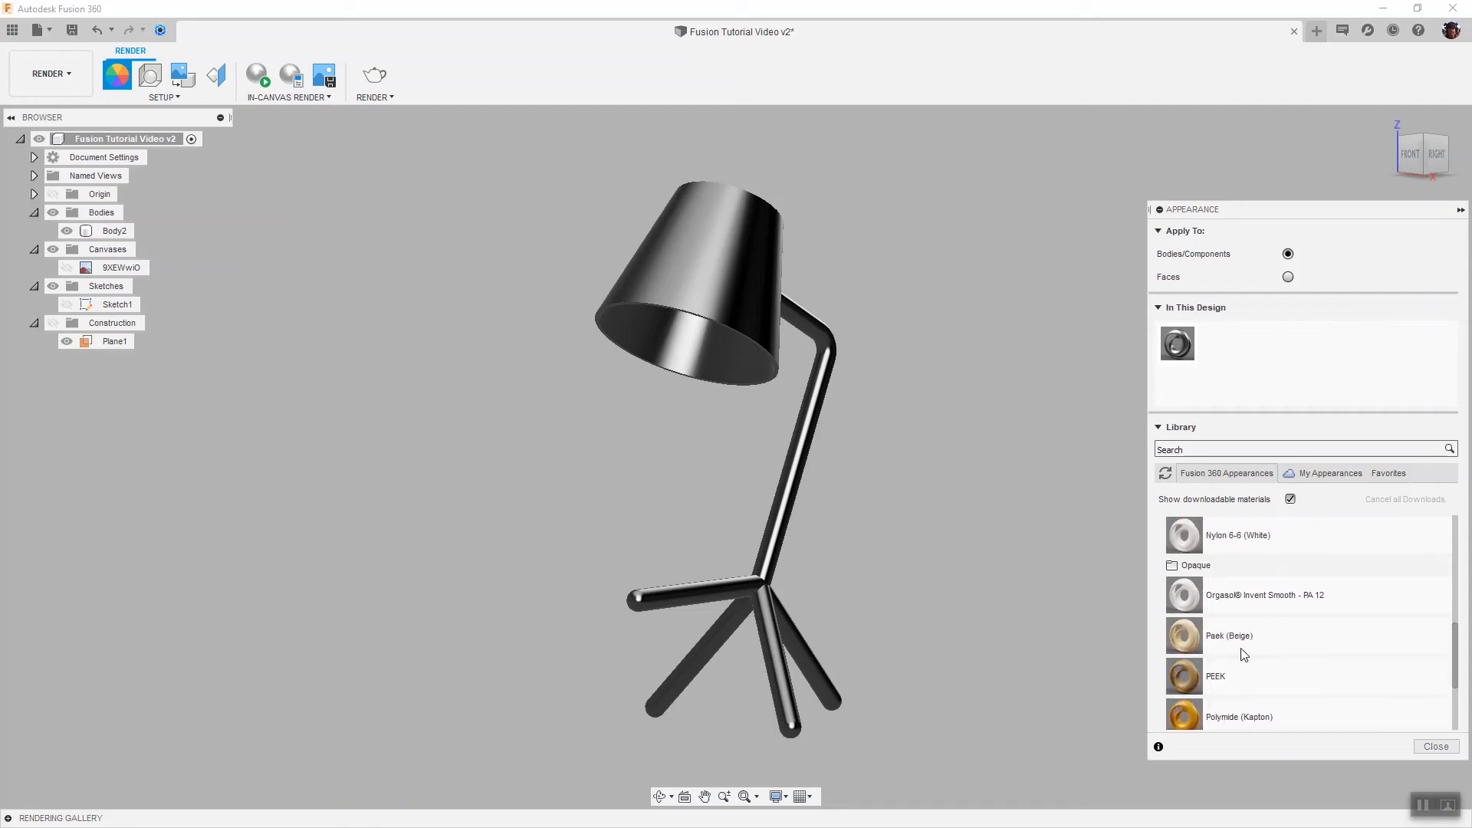
{"action": "scroll", "coordinate": [1275, 625], "scroll_direction": "up", "scroll_amount": 1}
{"action": "scroll", "coordinate": [1271, 624], "scroll_direction": "down", "scroll_amount": 2}
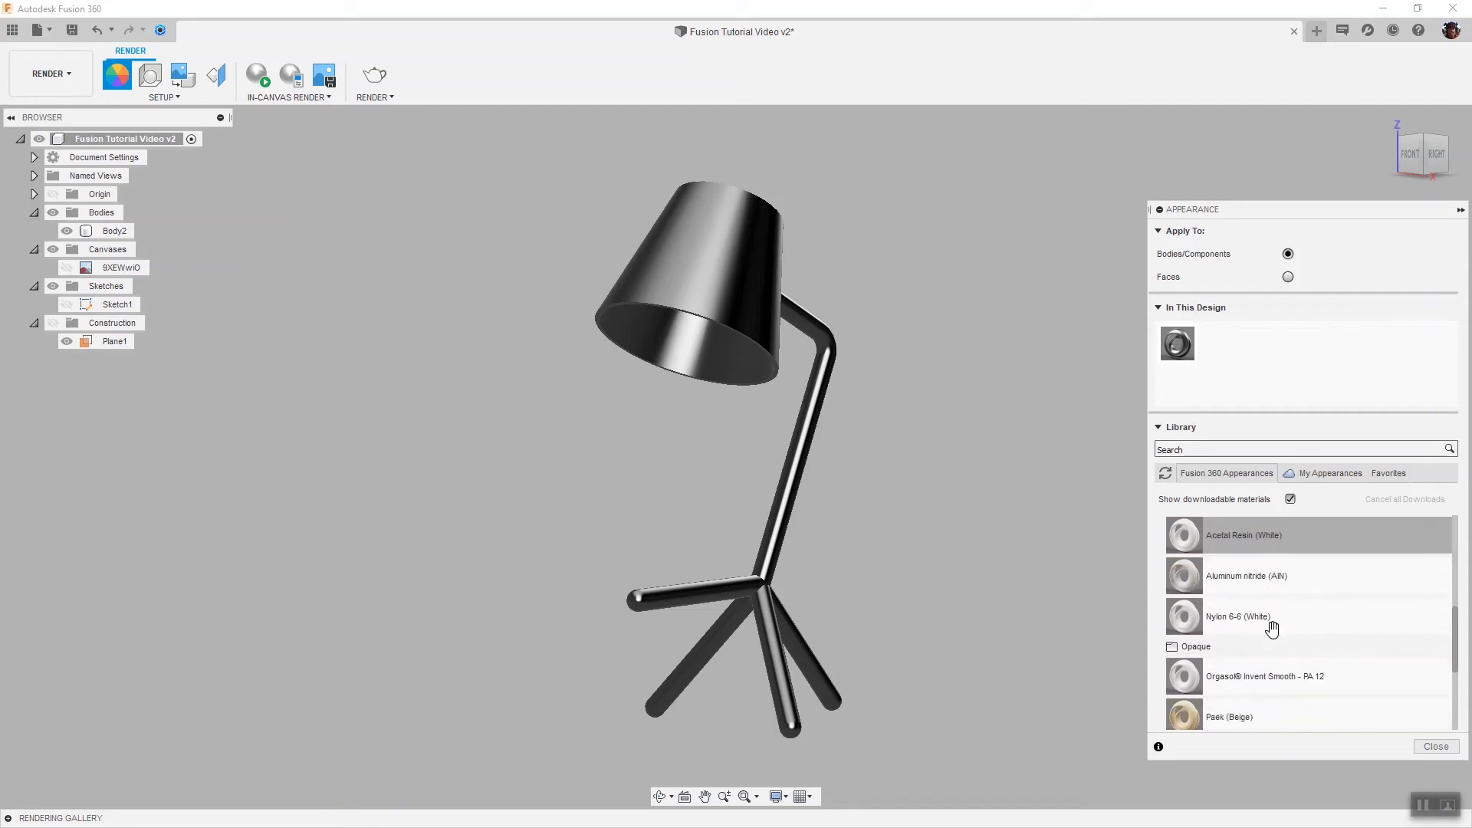
{"action": "left_click", "coordinate": [1193, 648]}
{"action": "scroll", "coordinate": [1274, 628], "scroll_direction": "down", "scroll_amount": 5}
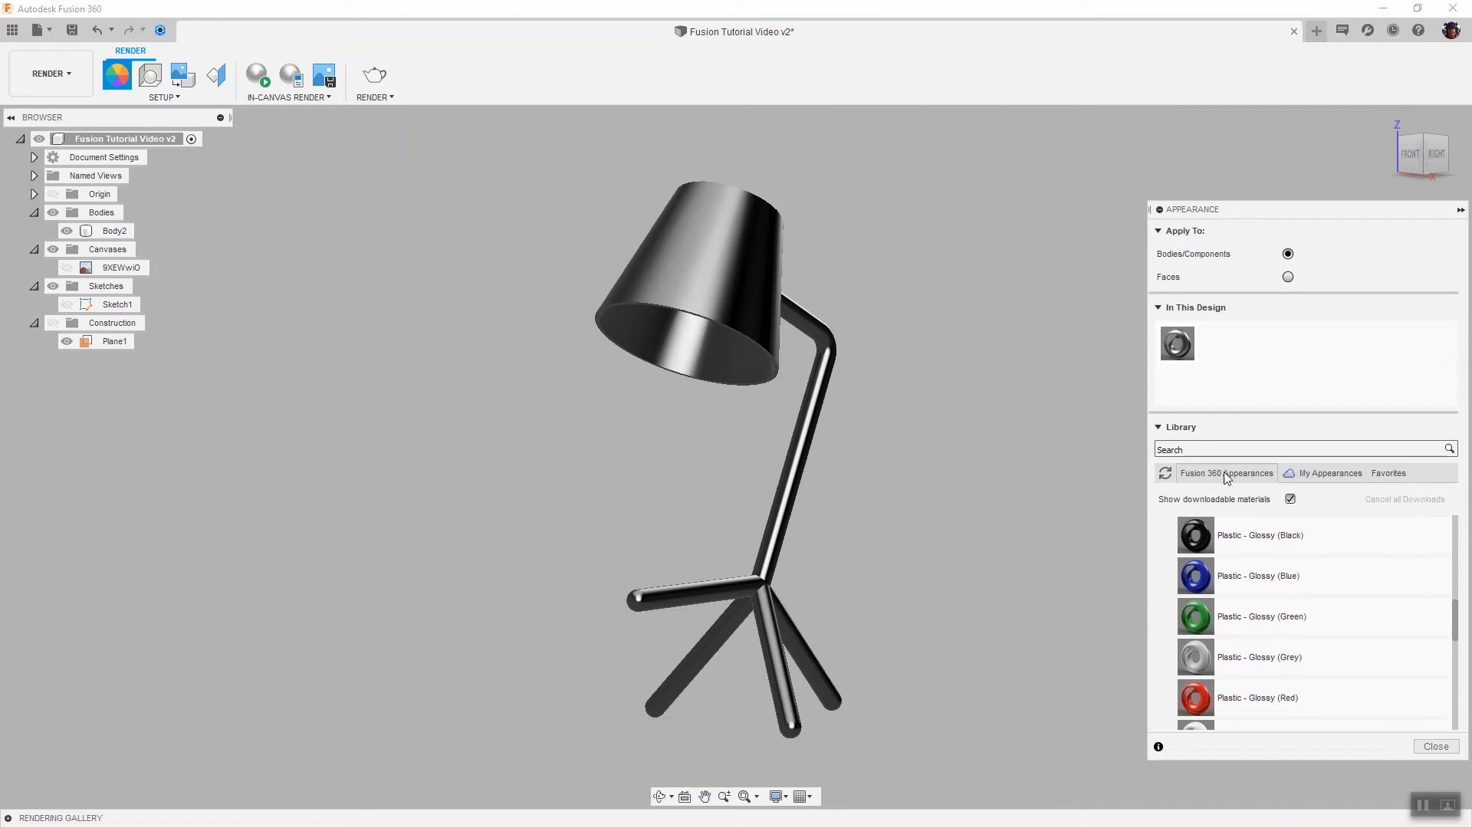
Search the library for black and apply Plastic - Glossy (Black) to the whole lamp body
{"action": "left_click", "coordinate": [1200, 448]}
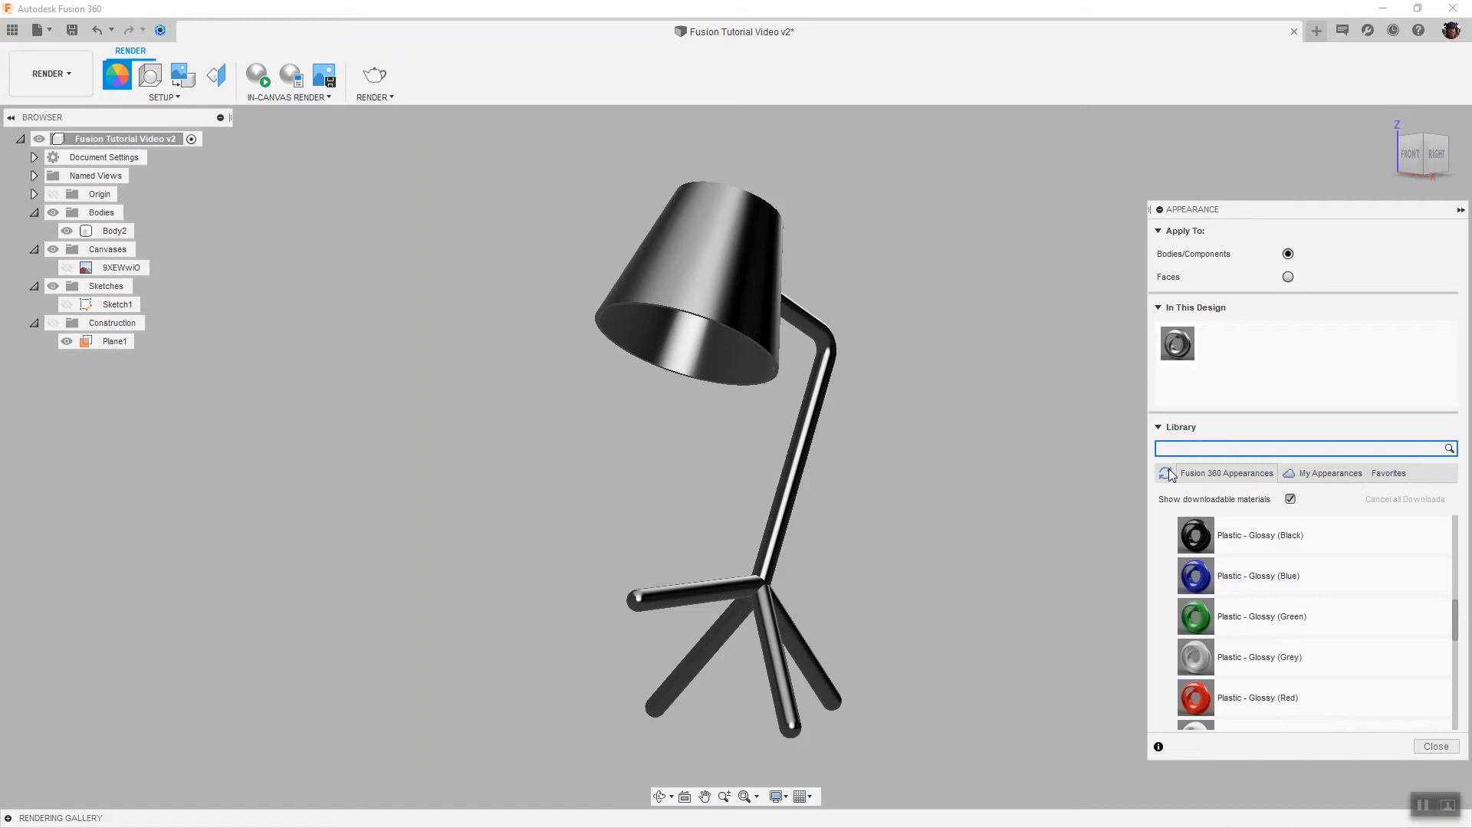
{"action": "type", "text": "black"}
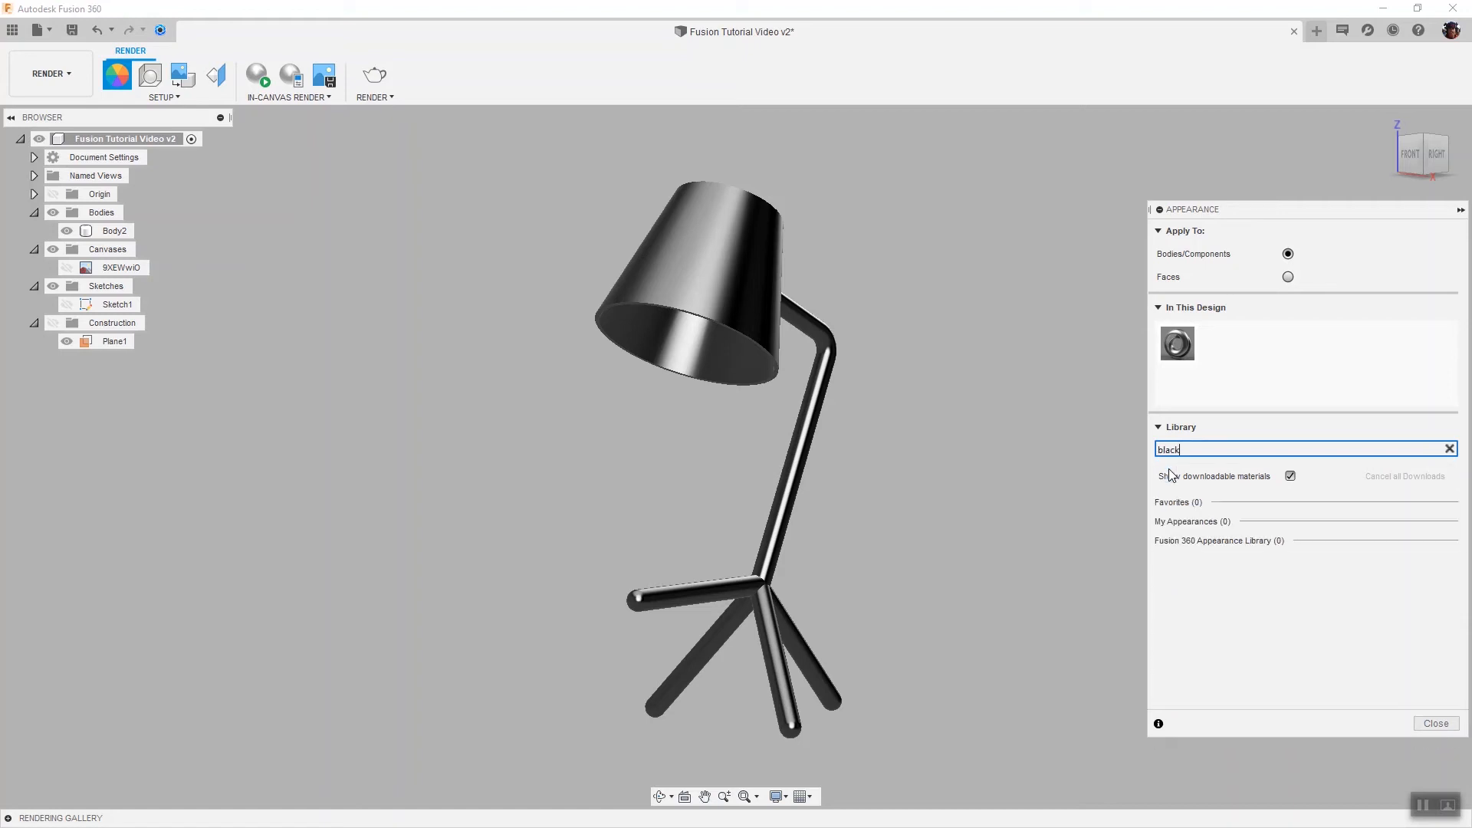
{"action": "scroll", "coordinate": [1315, 640], "scroll_direction": "down", "scroll_amount": 4}
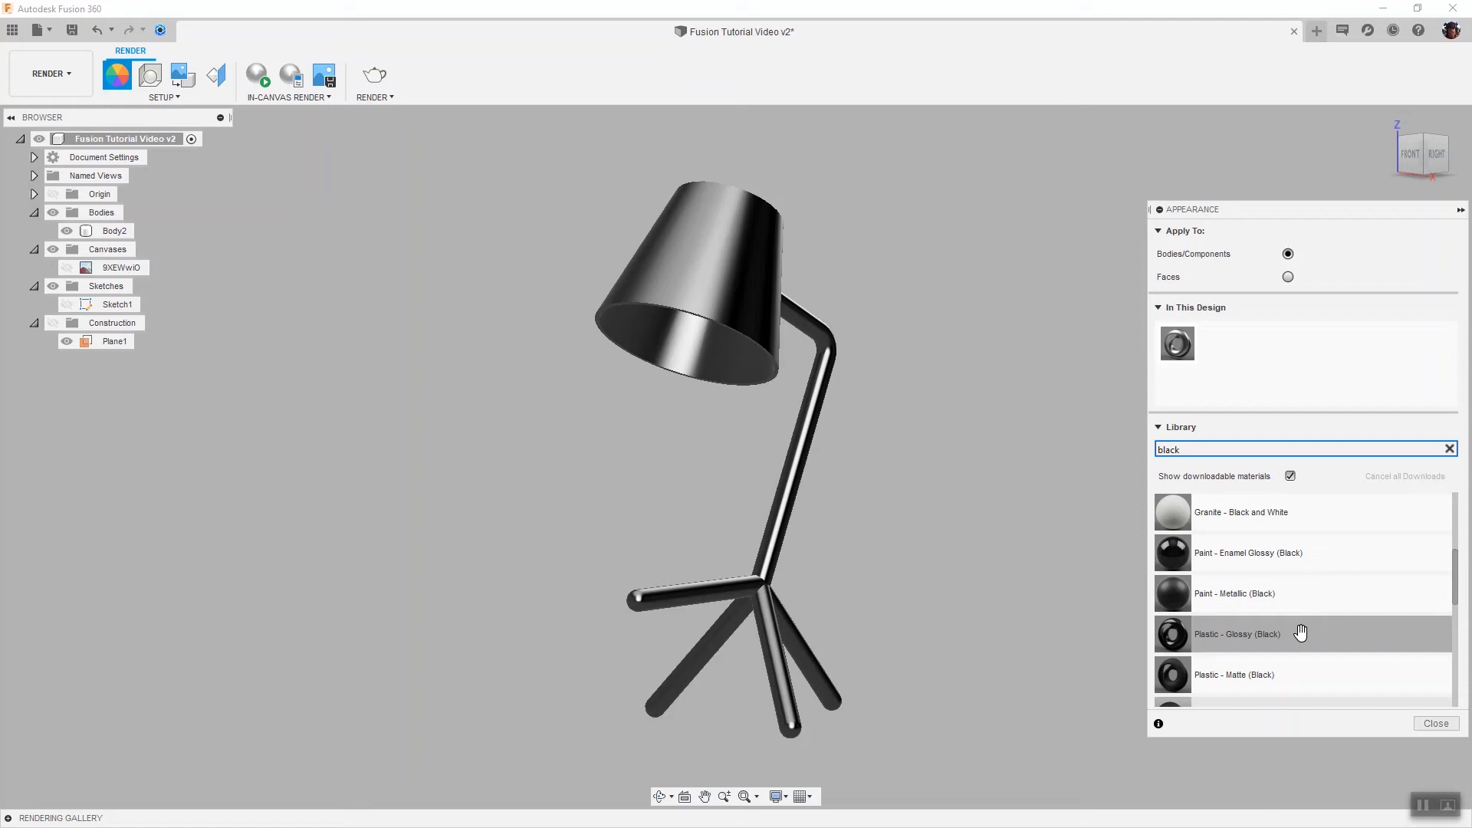
{"action": "left_click", "coordinate": [1301, 633]}
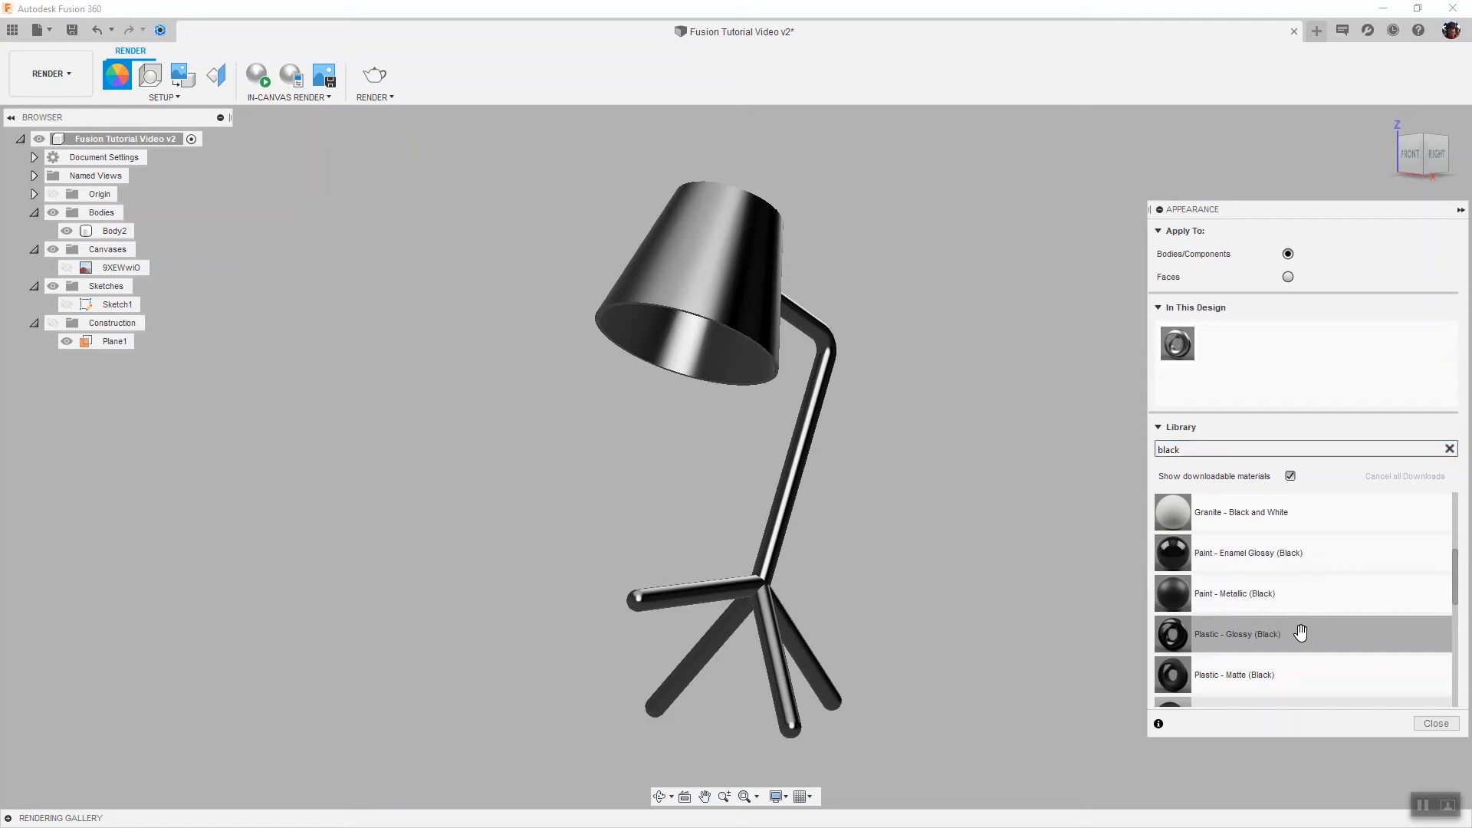
{"action": "left_click_drag", "start_coordinate": [1301, 633], "coordinate": [713, 288]}
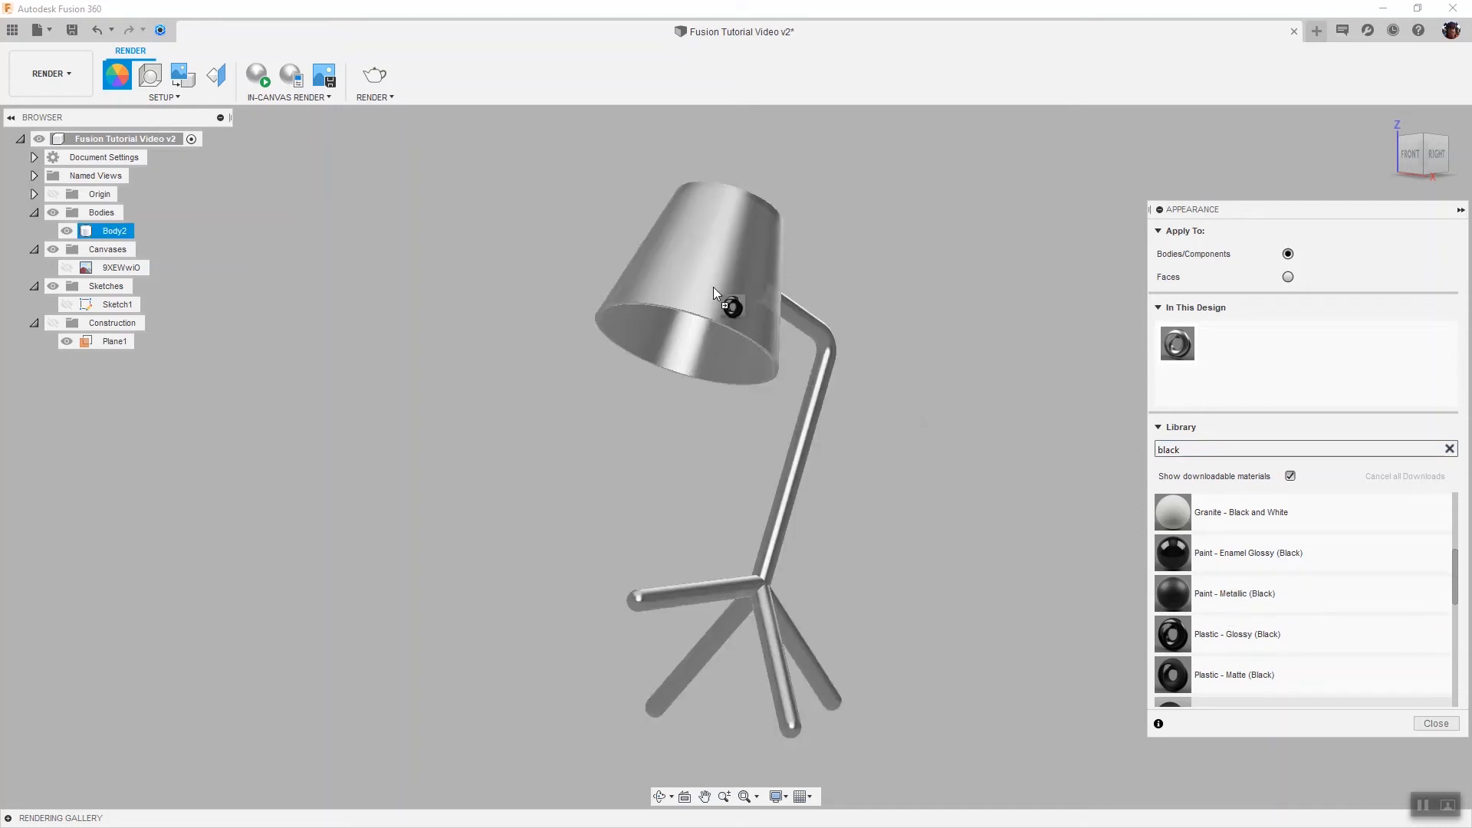
{"action": "left_click_drag", "start_coordinate": [713, 287], "coordinate": [713, 286]}
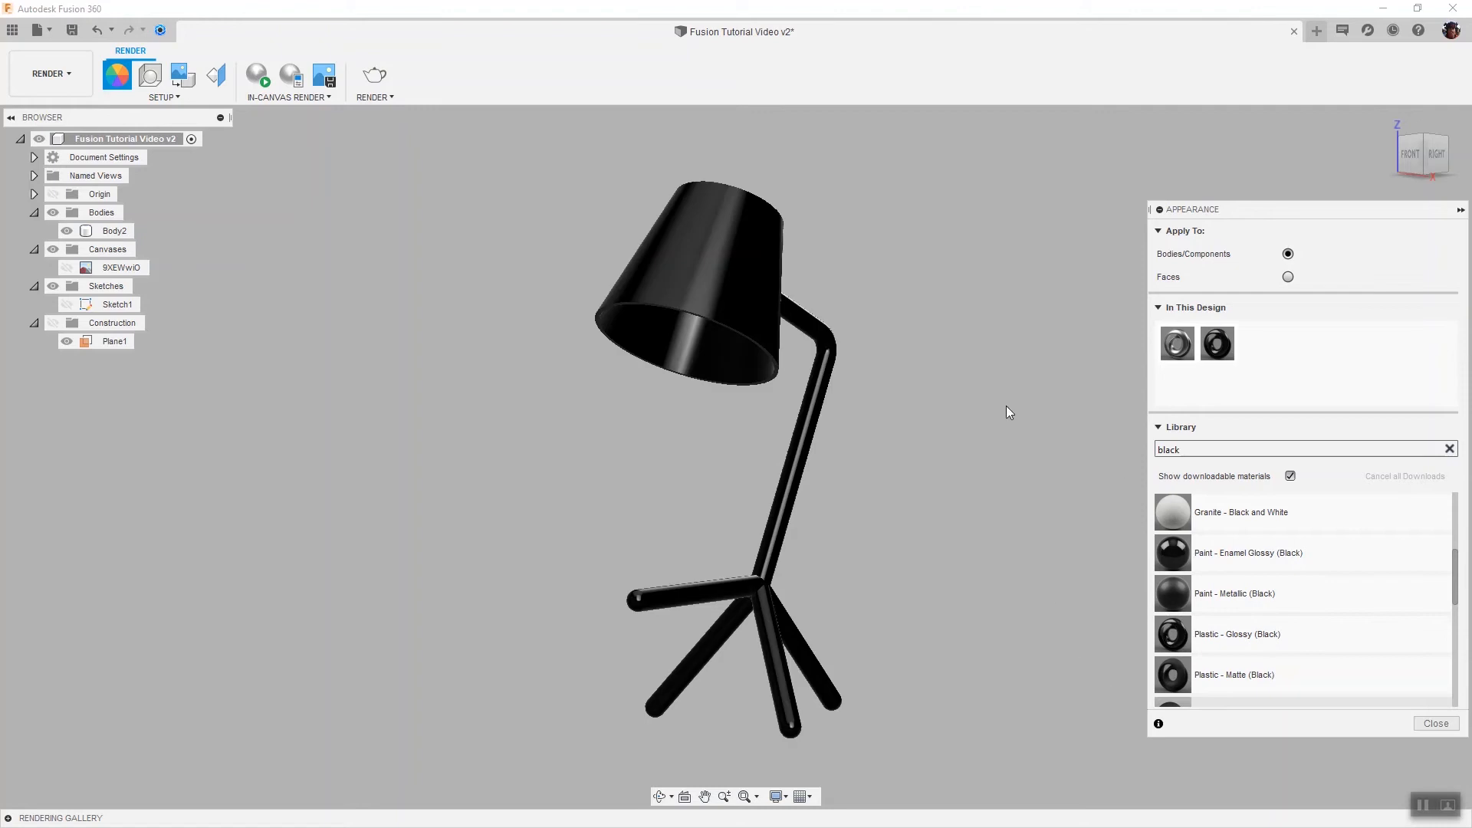
{"action": "left_click", "coordinate": [756, 301]}
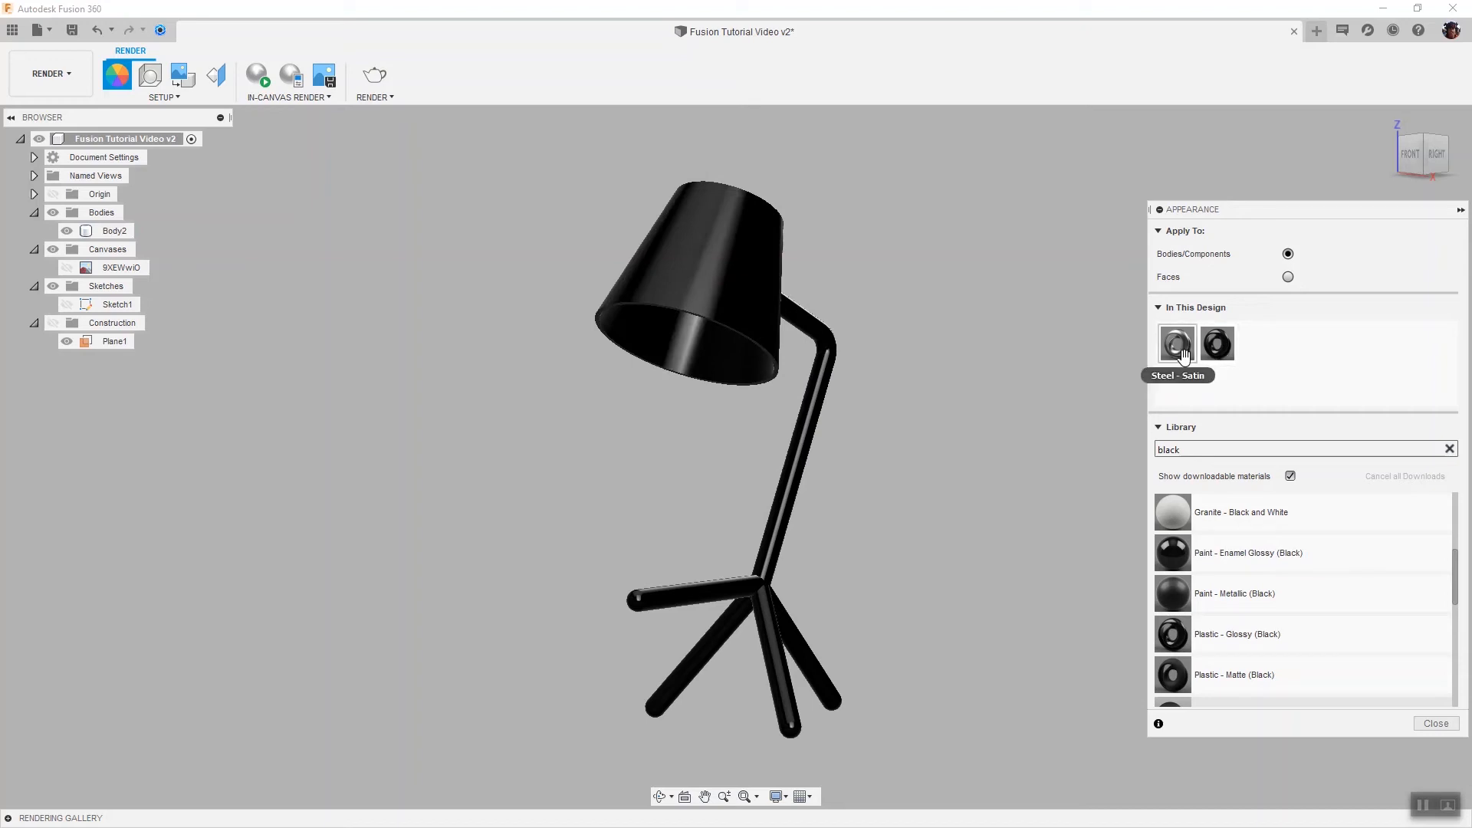
{"action": "left_click_drag", "start_coordinate": [1183, 354], "coordinate": [1248, 409]}
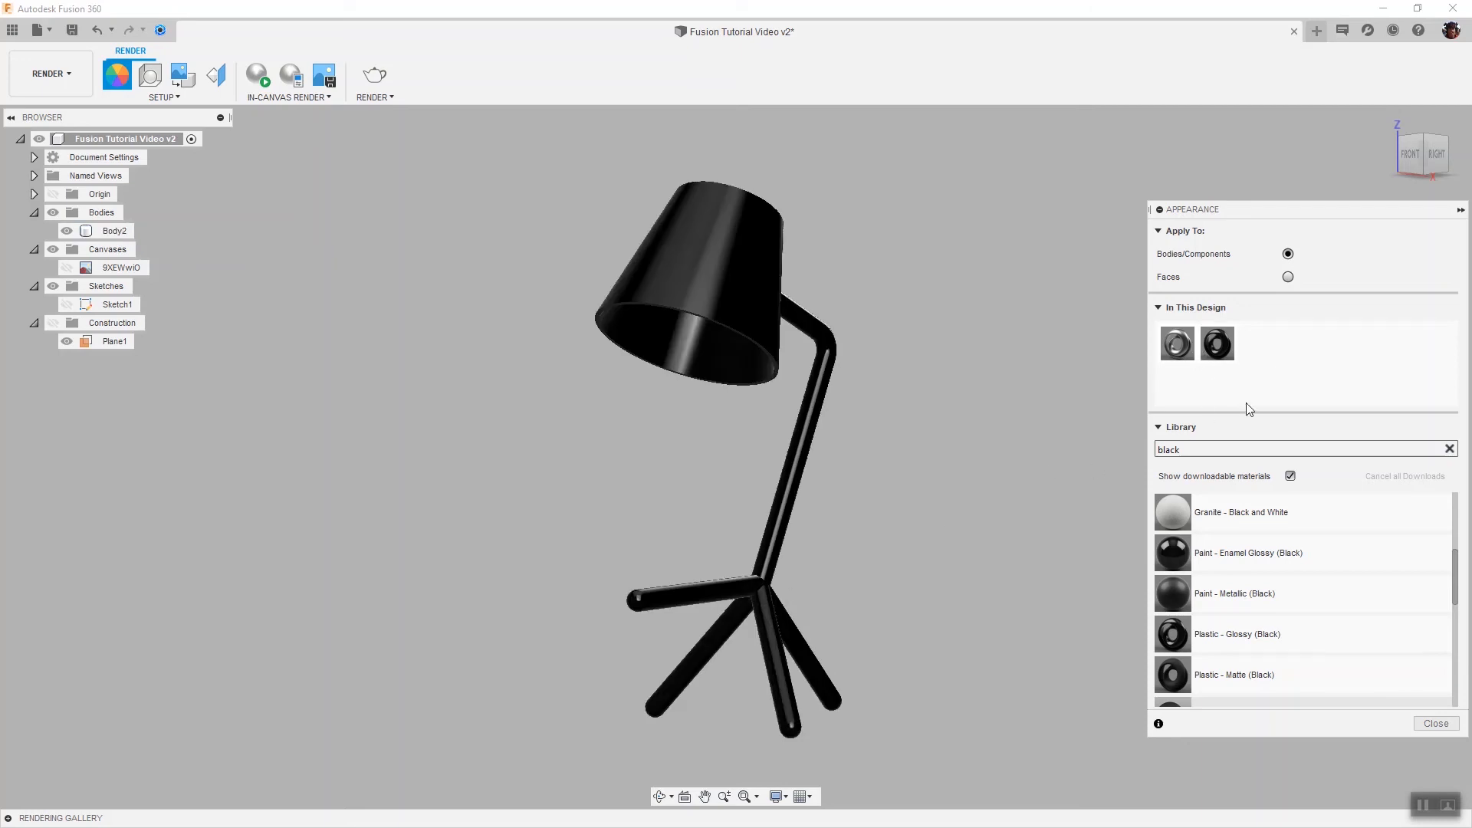
{"action": "right_click", "coordinate": [1188, 342]}
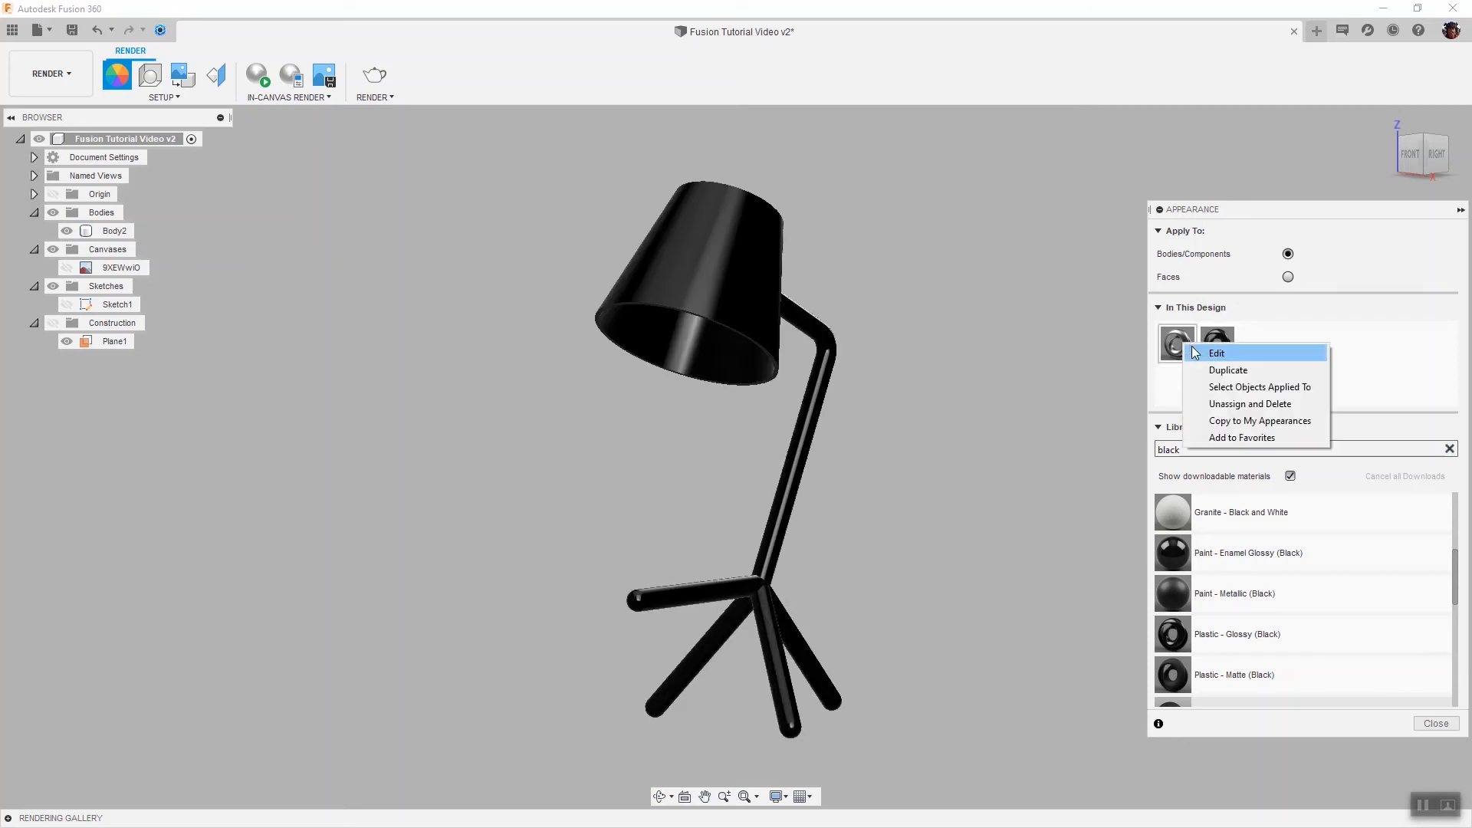
{"action": "left_click", "coordinate": [1414, 383]}
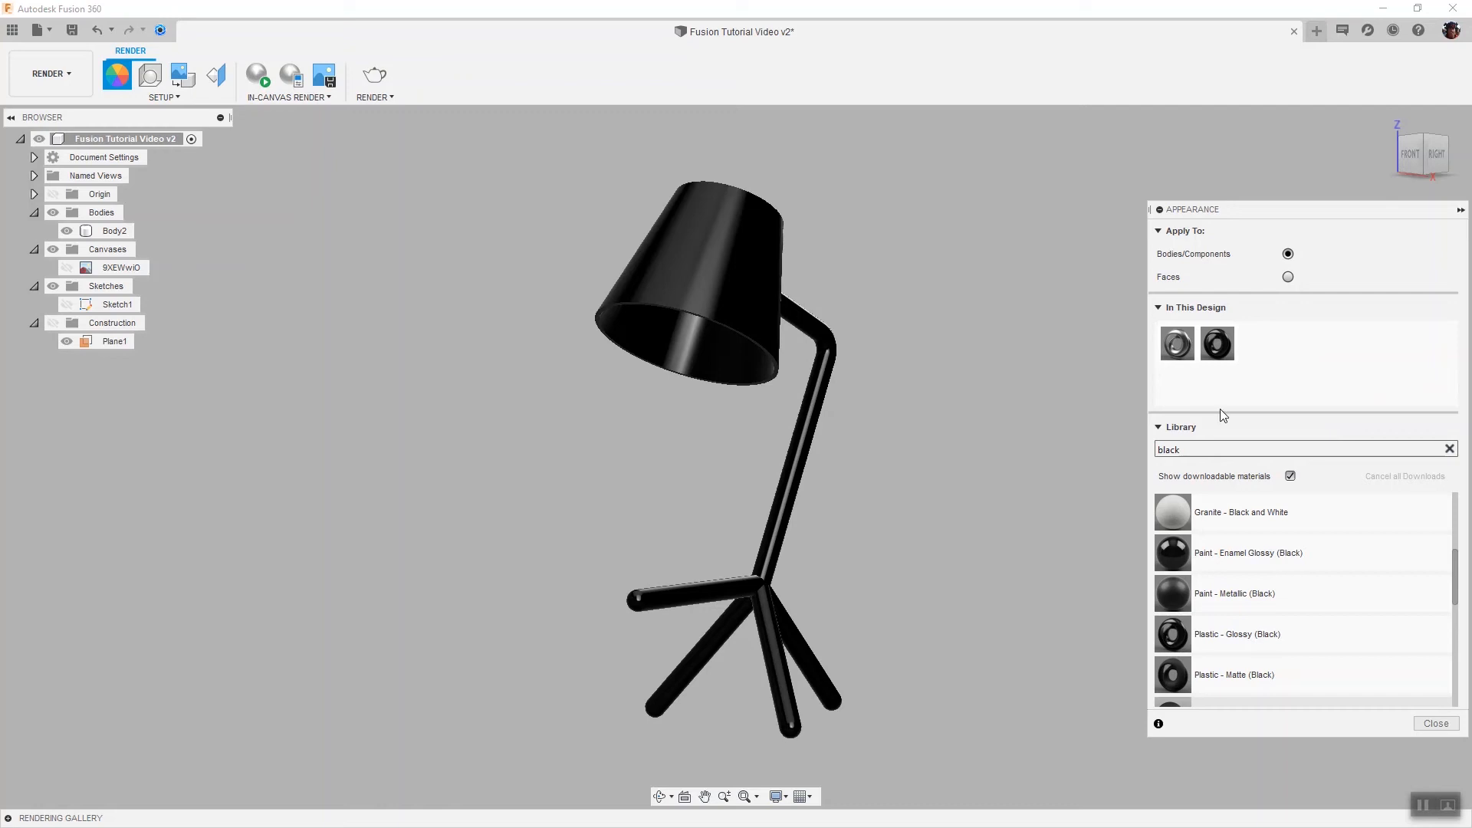
Search the appearance library for pine and look through the matching wood appearances
{"action": "double_click", "coordinate": [1199, 448]}
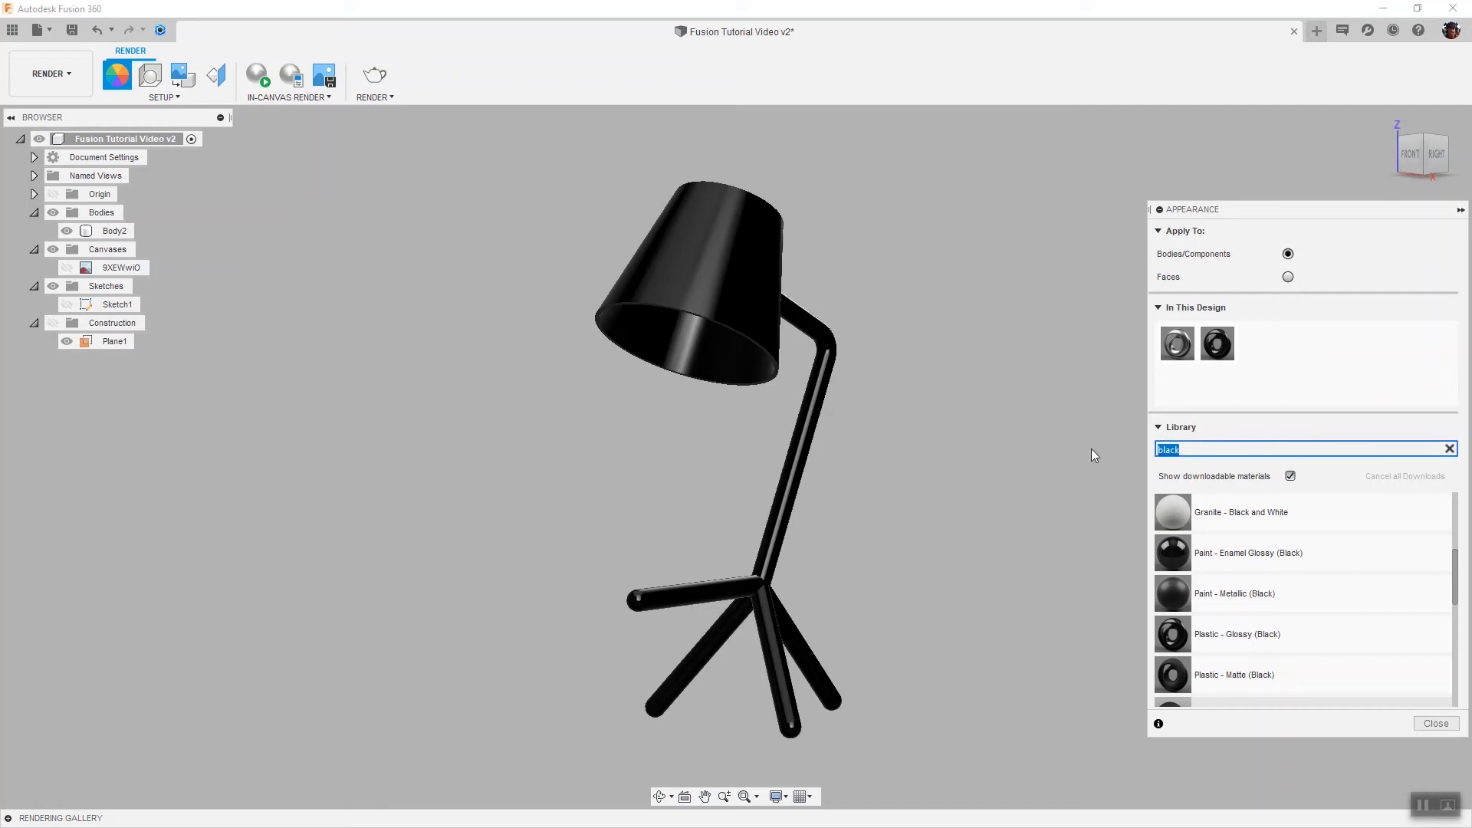
{"action": "type", "text": "pine"}
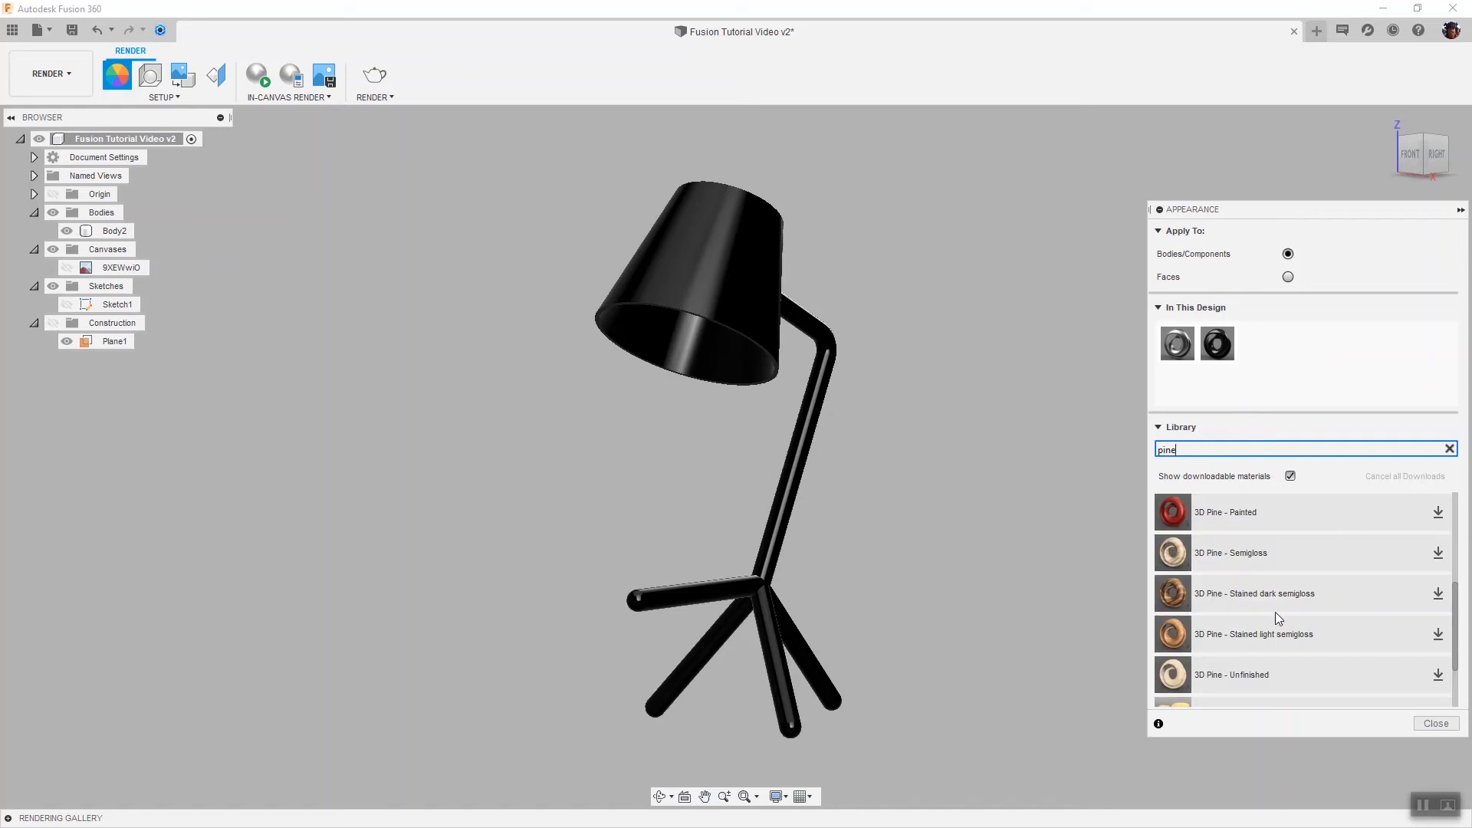
{"action": "scroll", "coordinate": [1310, 618], "scroll_direction": "down", "scroll_amount": 2}
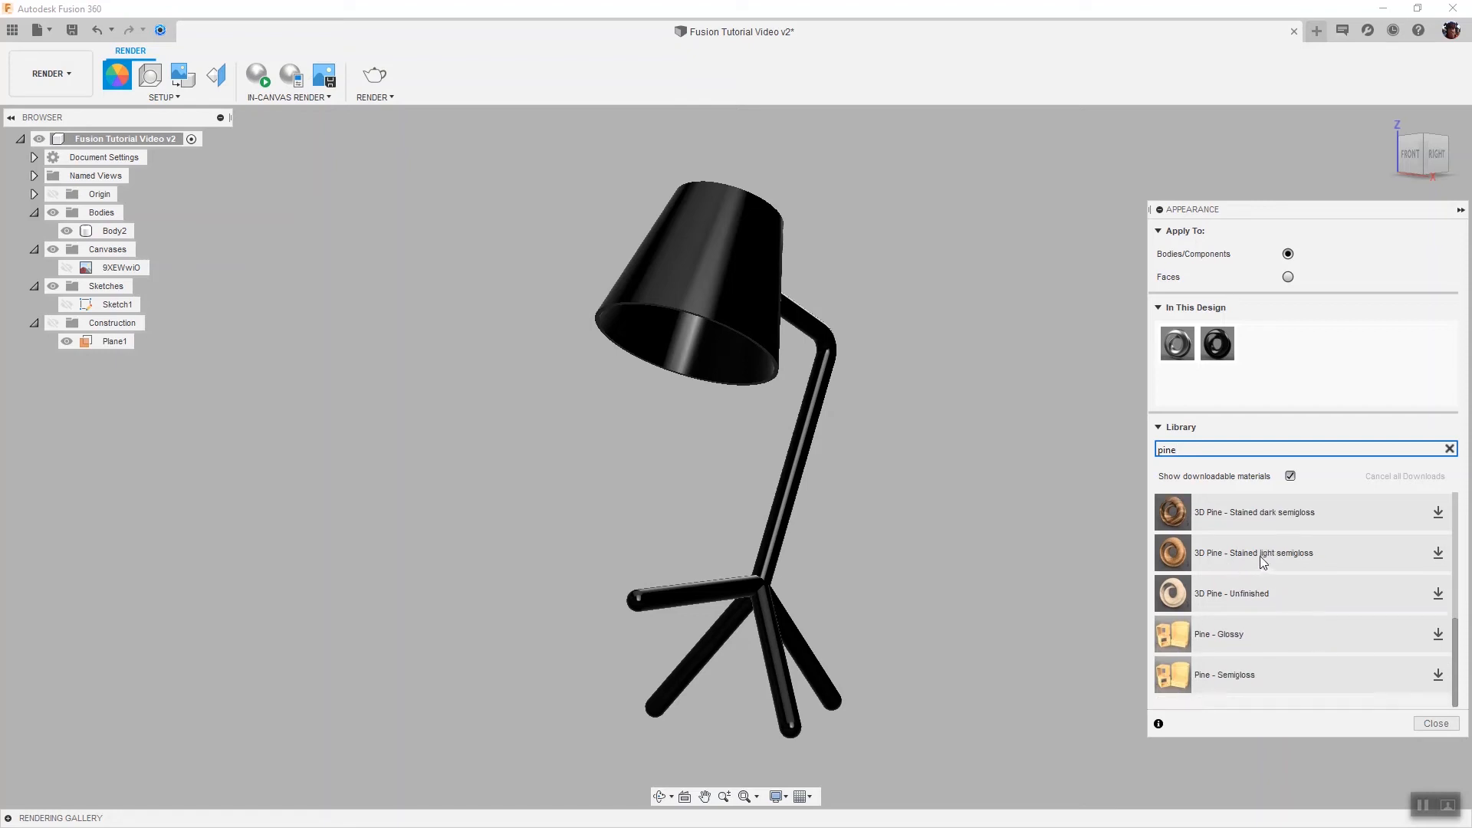
{"action": "left_click", "coordinate": [703, 596]}
{"action": "scroll", "coordinate": [1312, 613], "scroll_direction": "up", "scroll_amount": 4}
{"action": "scroll", "coordinate": [1311, 613], "scroll_direction": "up", "scroll_amount": 1}
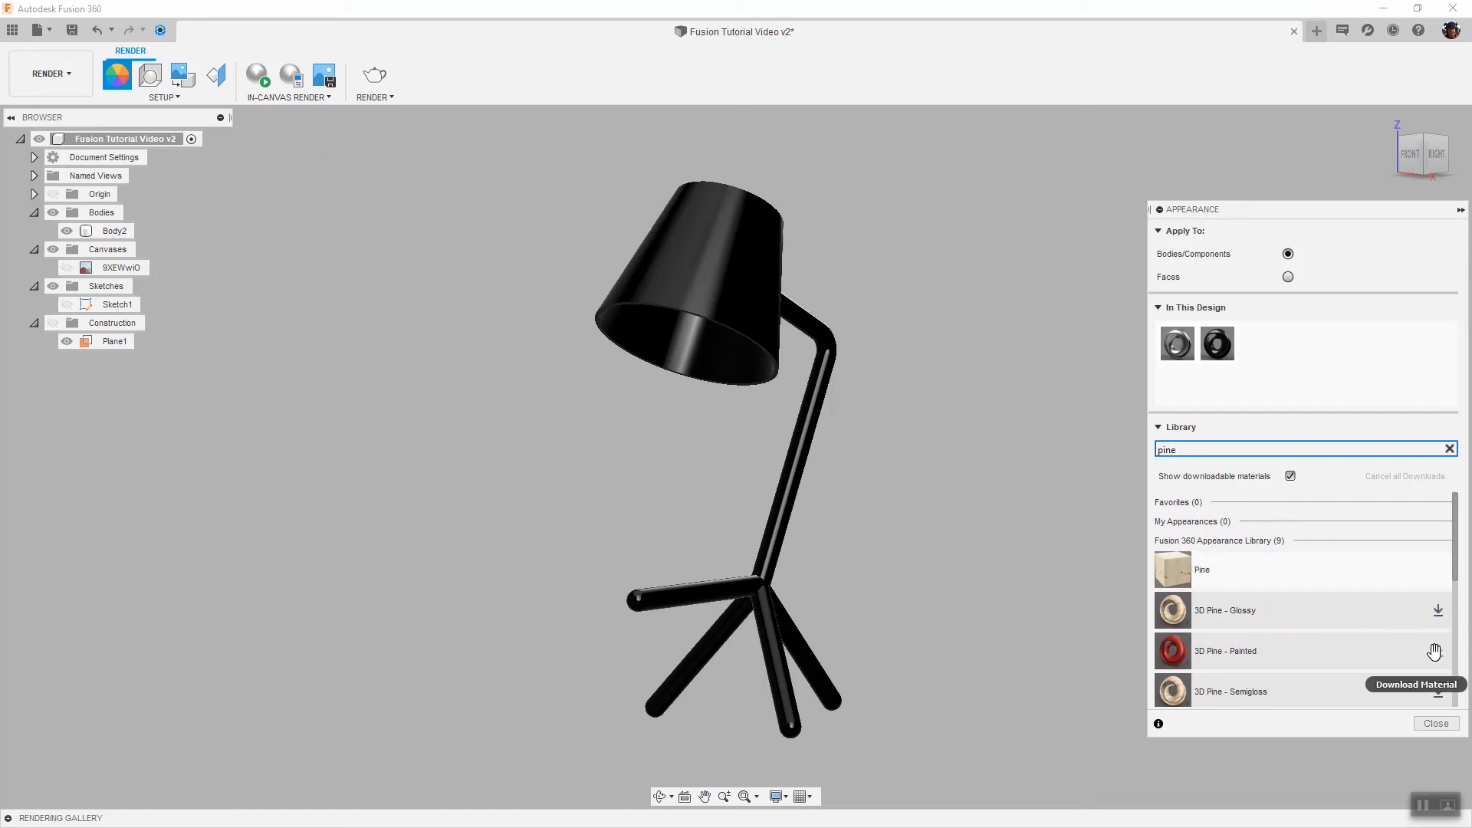
{"action": "scroll", "coordinate": [1433, 652], "scroll_direction": "down", "scroll_amount": 1}
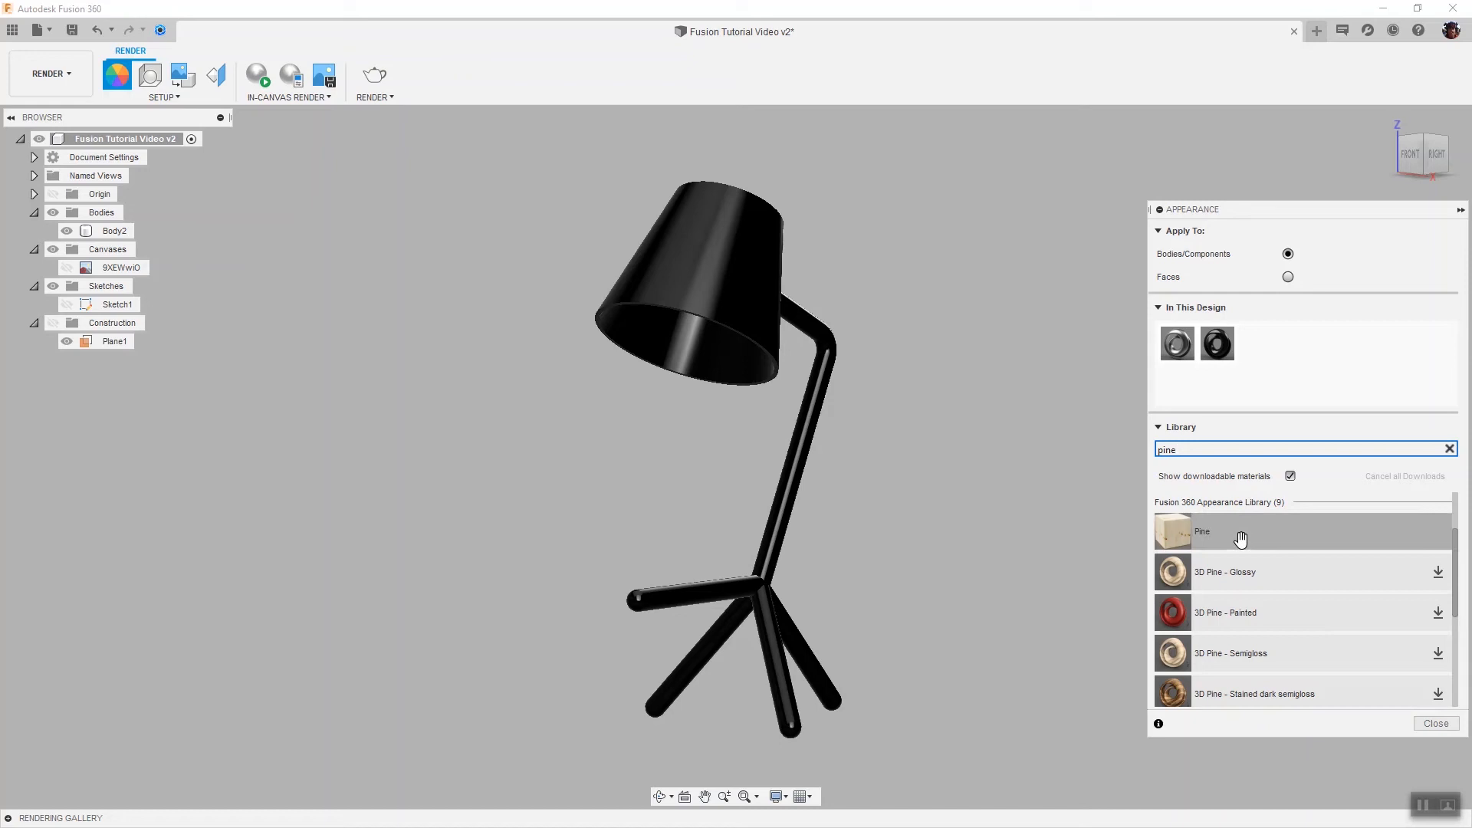
Switch the appearance to apply to faces and apply Pine to the left leg
{"action": "left_click", "coordinate": [1288, 277]}
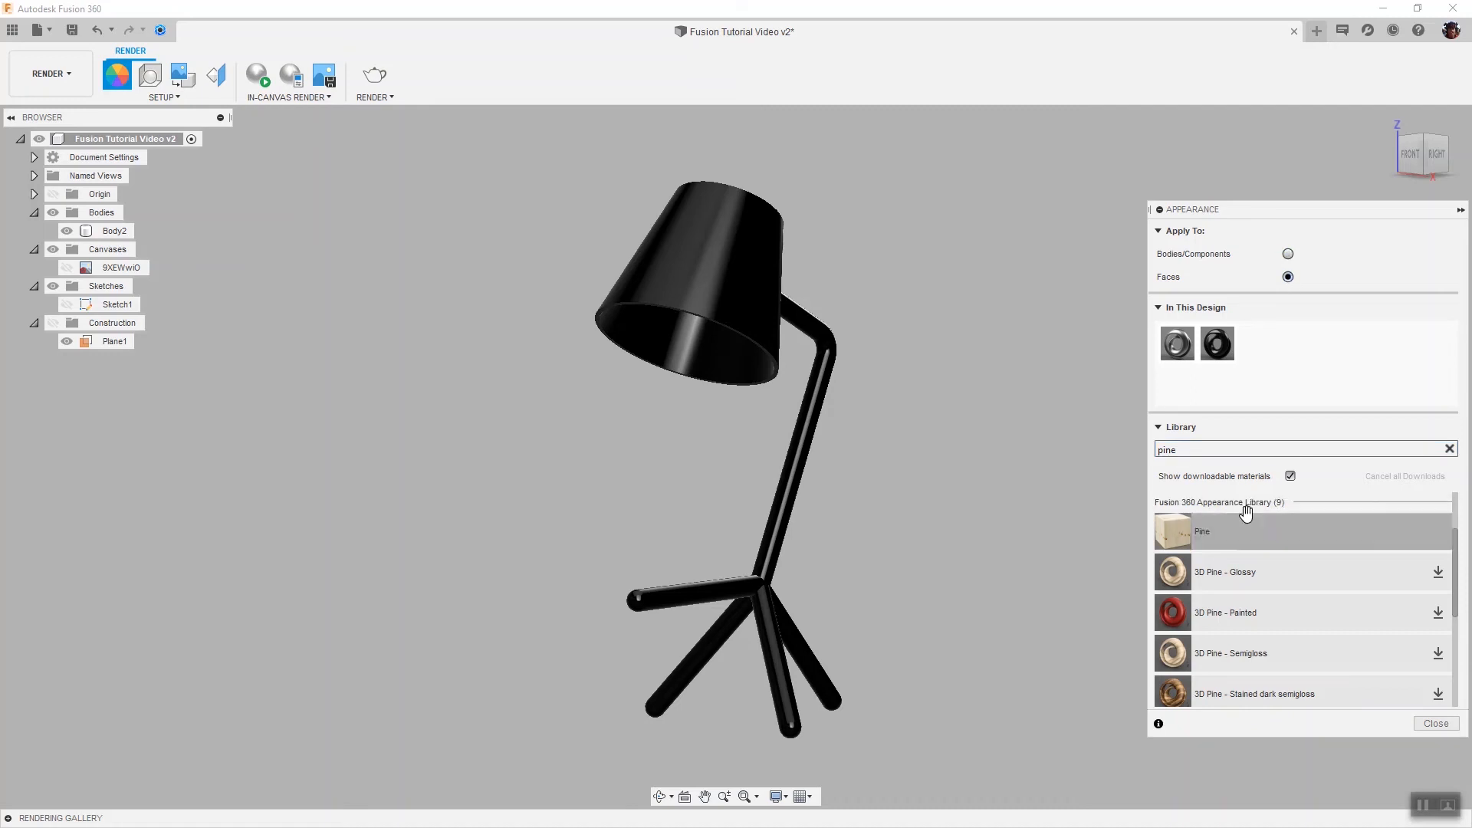
{"action": "left_click_drag", "start_coordinate": [1240, 532], "coordinate": [696, 596]}
{"action": "left_click_drag", "start_coordinate": [1206, 529], "coordinate": [637, 606]}
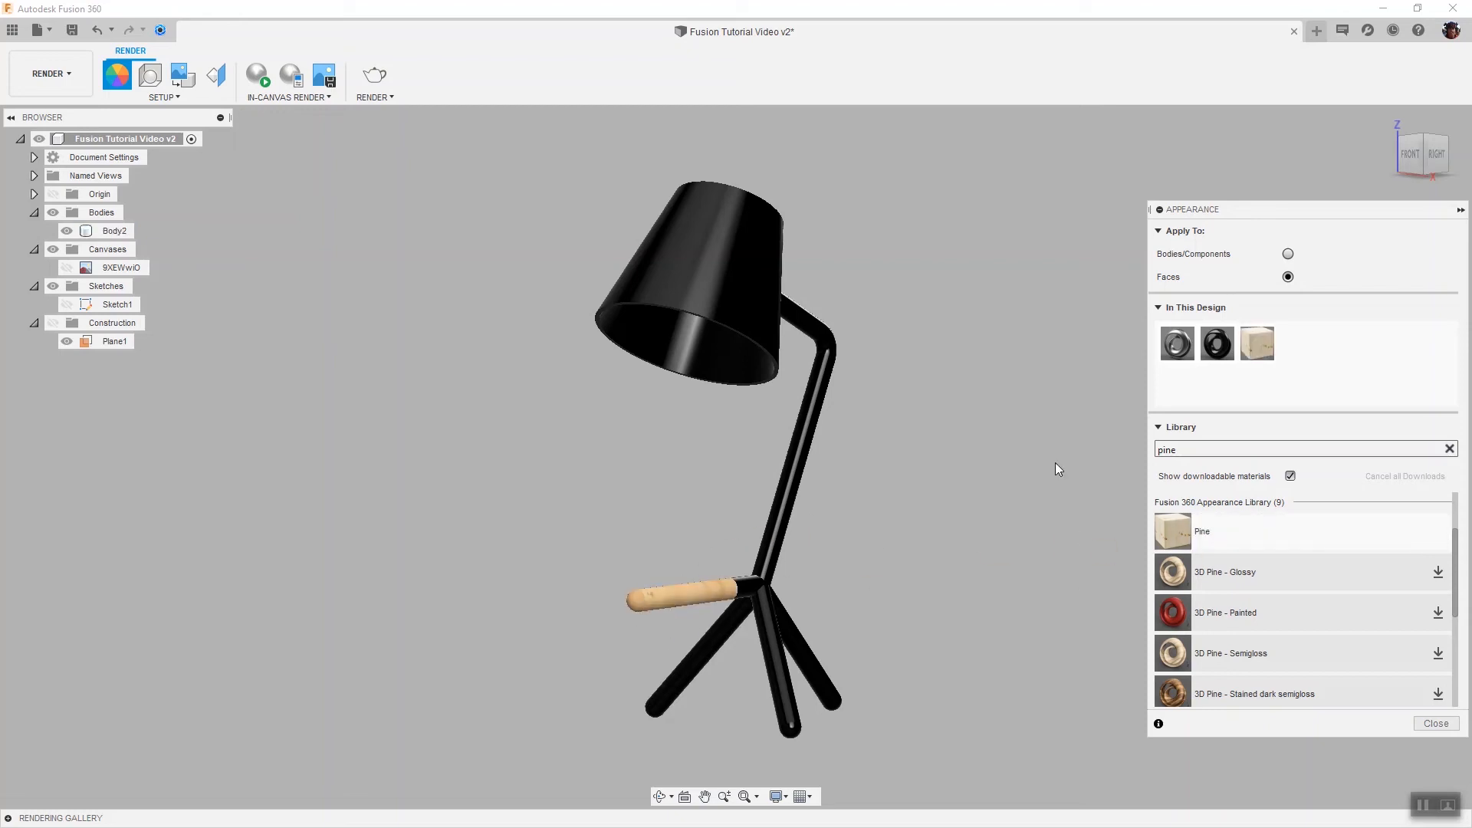
Apply Pine to the front and right legs of the lamp base
{"action": "left_click_drag", "start_coordinate": [1257, 342], "coordinate": [790, 701]}
{"action": "left_click_drag", "start_coordinate": [1248, 533], "coordinate": [794, 733]}
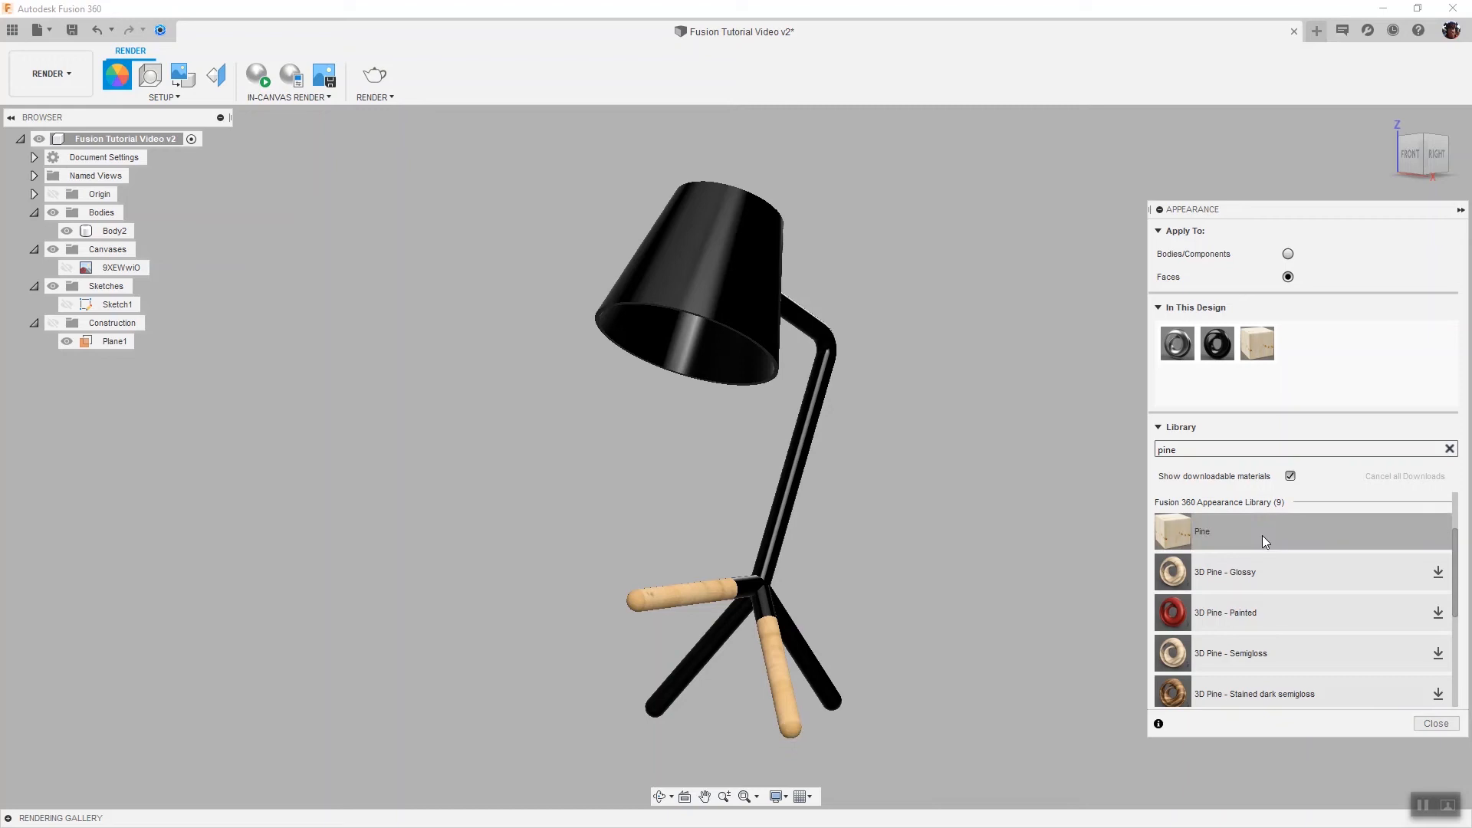
{"action": "left_click_drag", "start_coordinate": [1262, 535], "coordinate": [808, 650]}
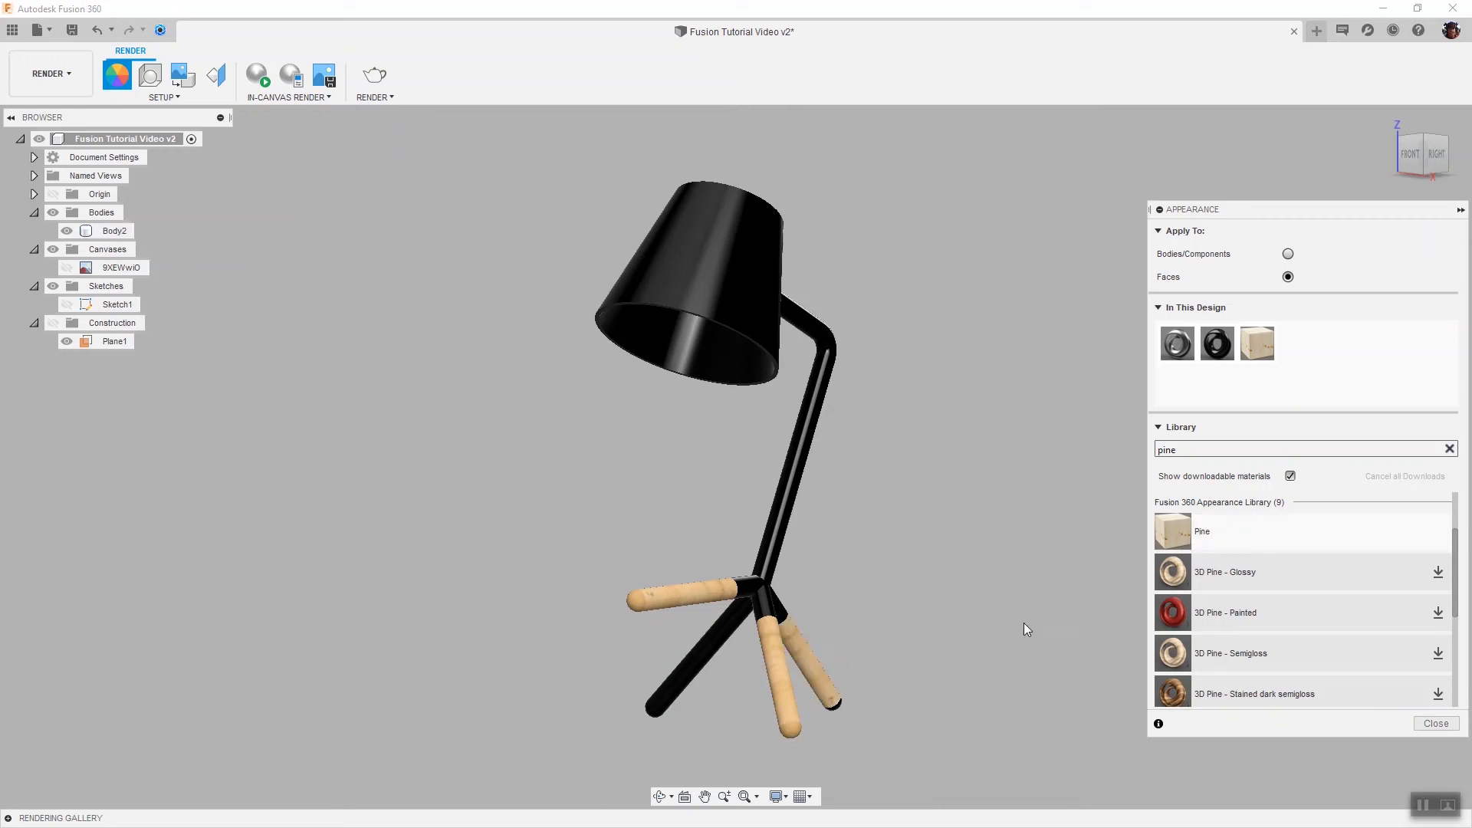
Apply Pine to the rounded end cap of the right leg
{"action": "left_click_drag", "start_coordinate": [1303, 542], "coordinate": [1059, 582]}
{"action": "left_click_drag", "start_coordinate": [835, 706], "coordinate": [834, 705]}
{"action": "scroll", "coordinate": [846, 706], "scroll_direction": "up", "scroll_amount": 8}
{"action": "left_click_drag", "start_coordinate": [1253, 542], "coordinate": [1021, 565]}
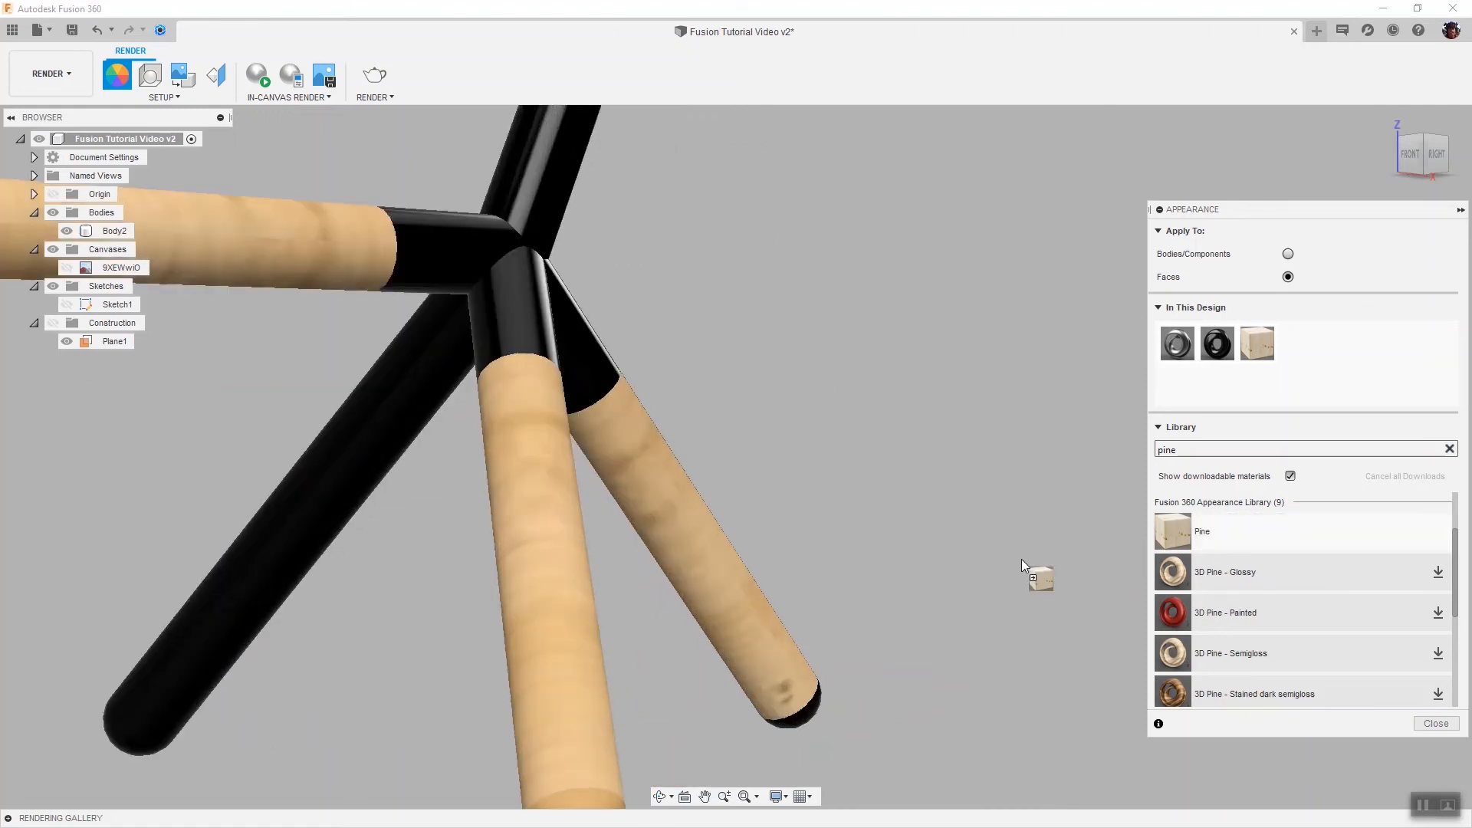
{"action": "left_click_drag", "start_coordinate": [817, 714], "coordinate": [807, 716]}
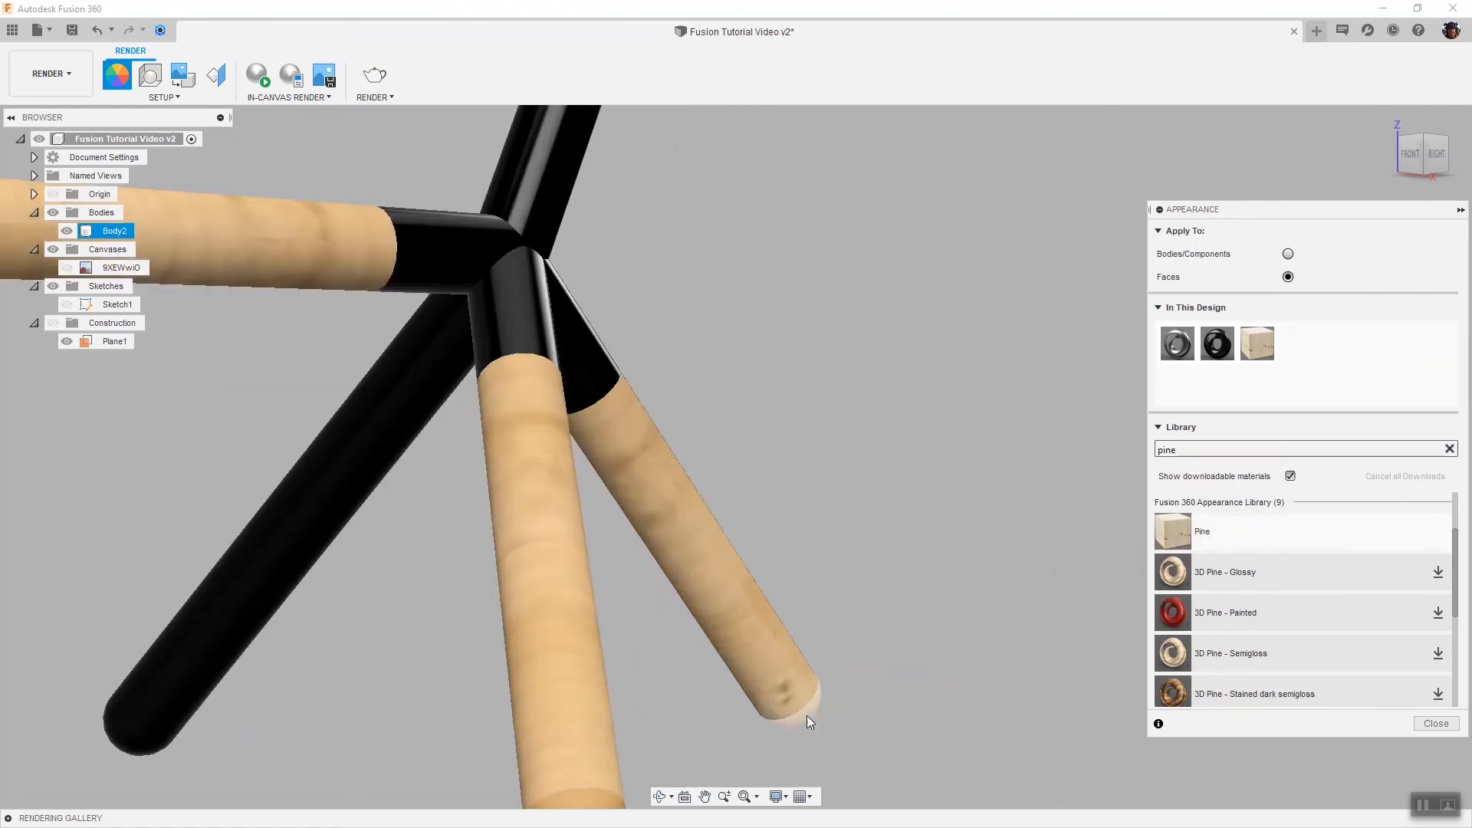
Apply Pine to the remaining leg end caps so all wooden legs match
{"action": "scroll", "coordinate": [806, 716], "scroll_direction": "down", "scroll_amount": 5}
{"action": "left_click_drag", "start_coordinate": [1231, 532], "coordinate": [549, 628]}
{"action": "left_click_drag", "start_coordinate": [1173, 531], "coordinate": [452, 719]}
{"action": "scroll", "coordinate": [453, 717], "scroll_direction": "down", "scroll_amount": 5}
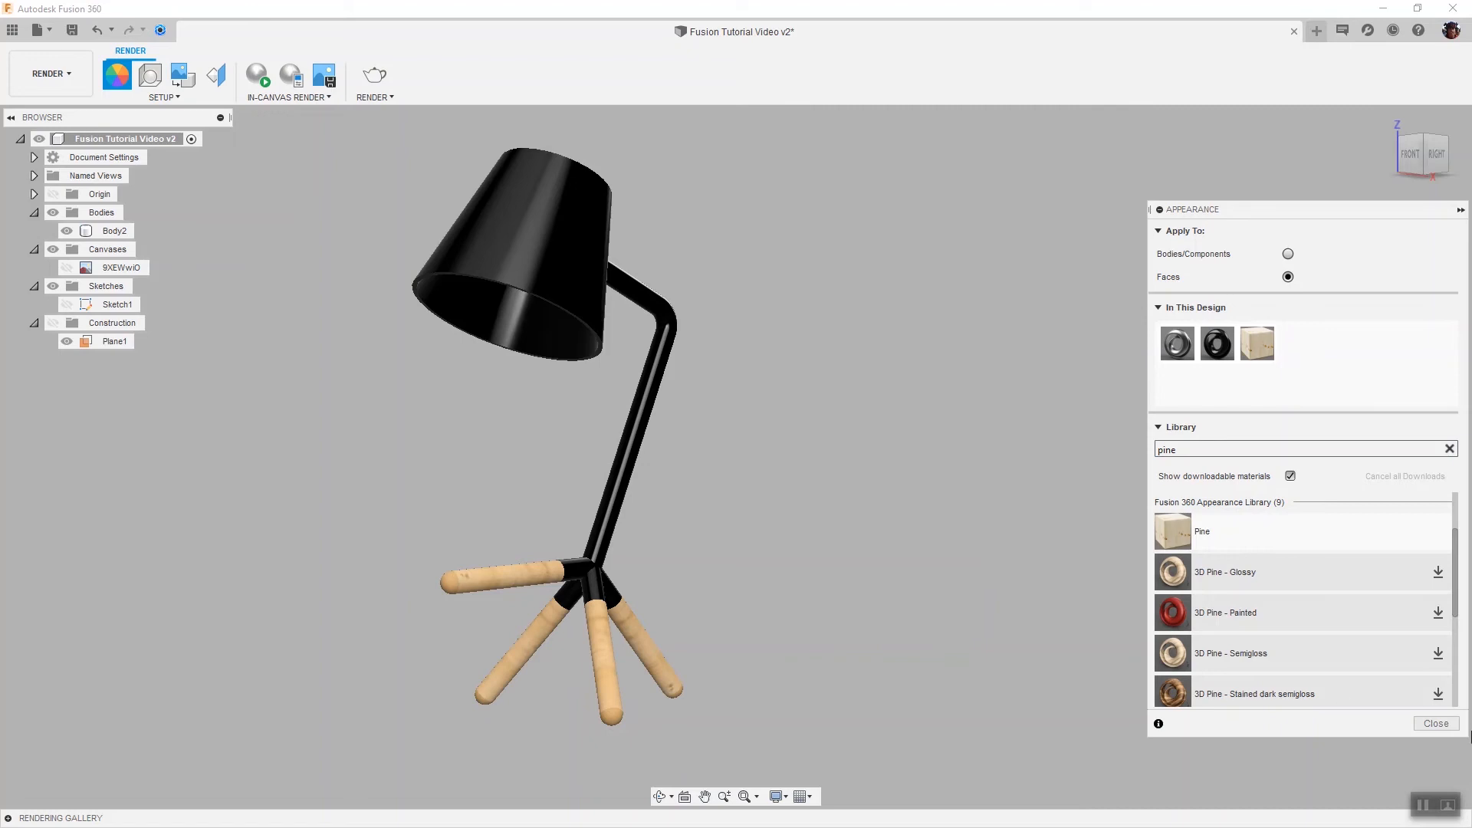
Close the Appearance dialog
{"action": "left_click", "coordinate": [1436, 723]}
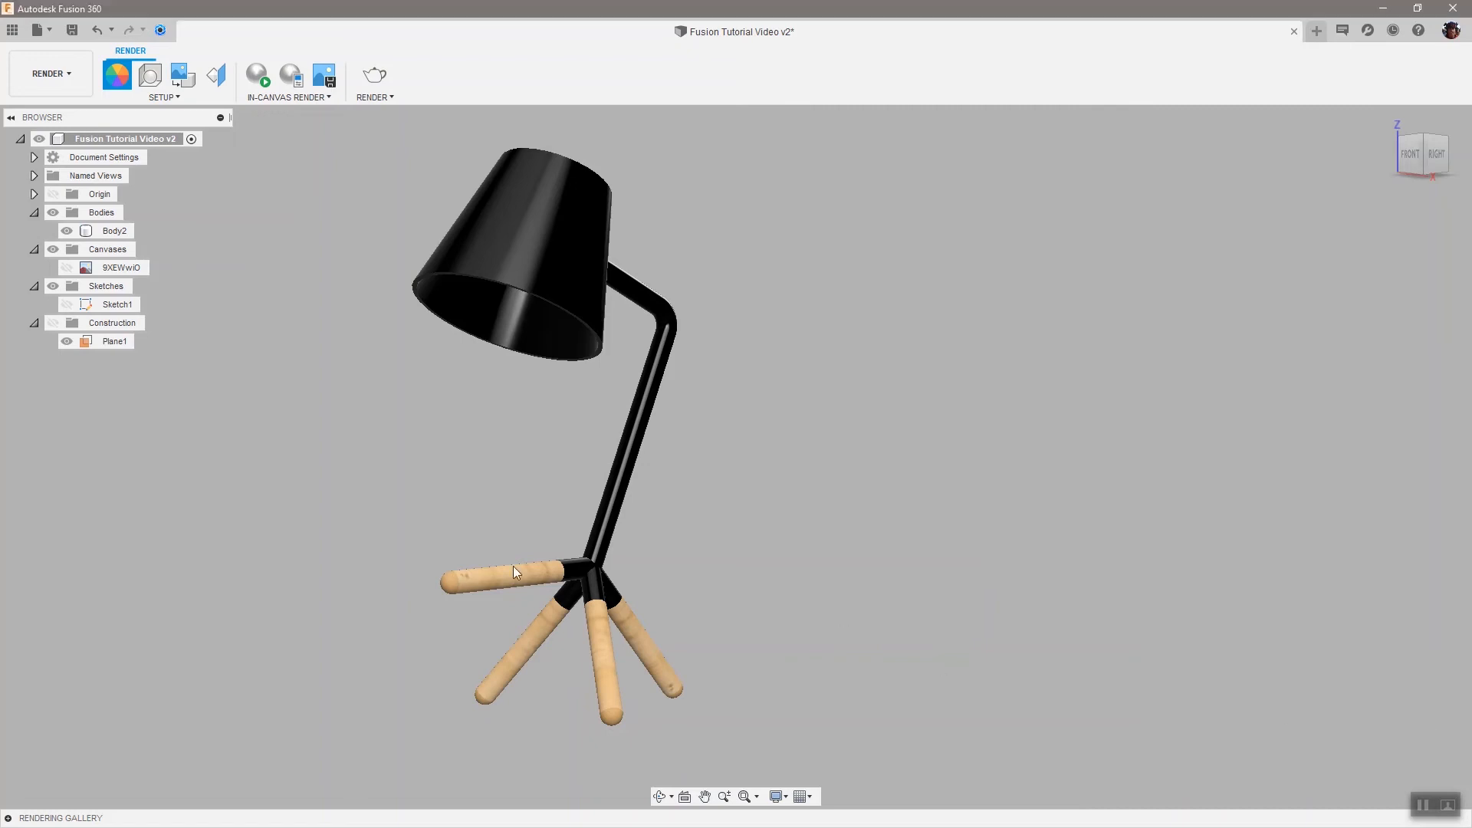
{"action": "scroll", "coordinate": [218, 476], "scroll_direction": "down", "scroll_amount": 3}
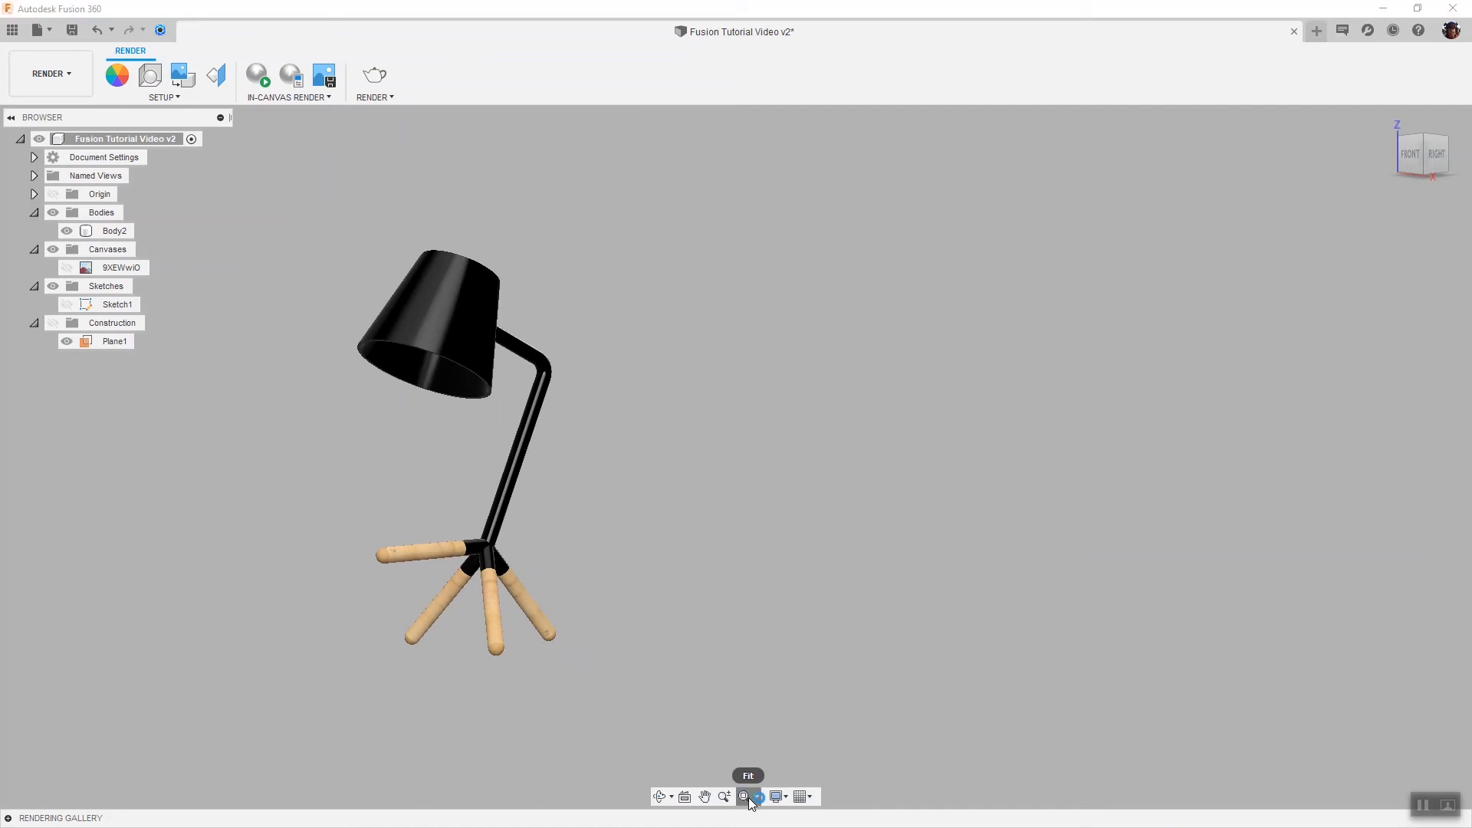
Open Scene Settings and set the background to Environment
{"action": "left_click", "coordinate": [748, 798]}
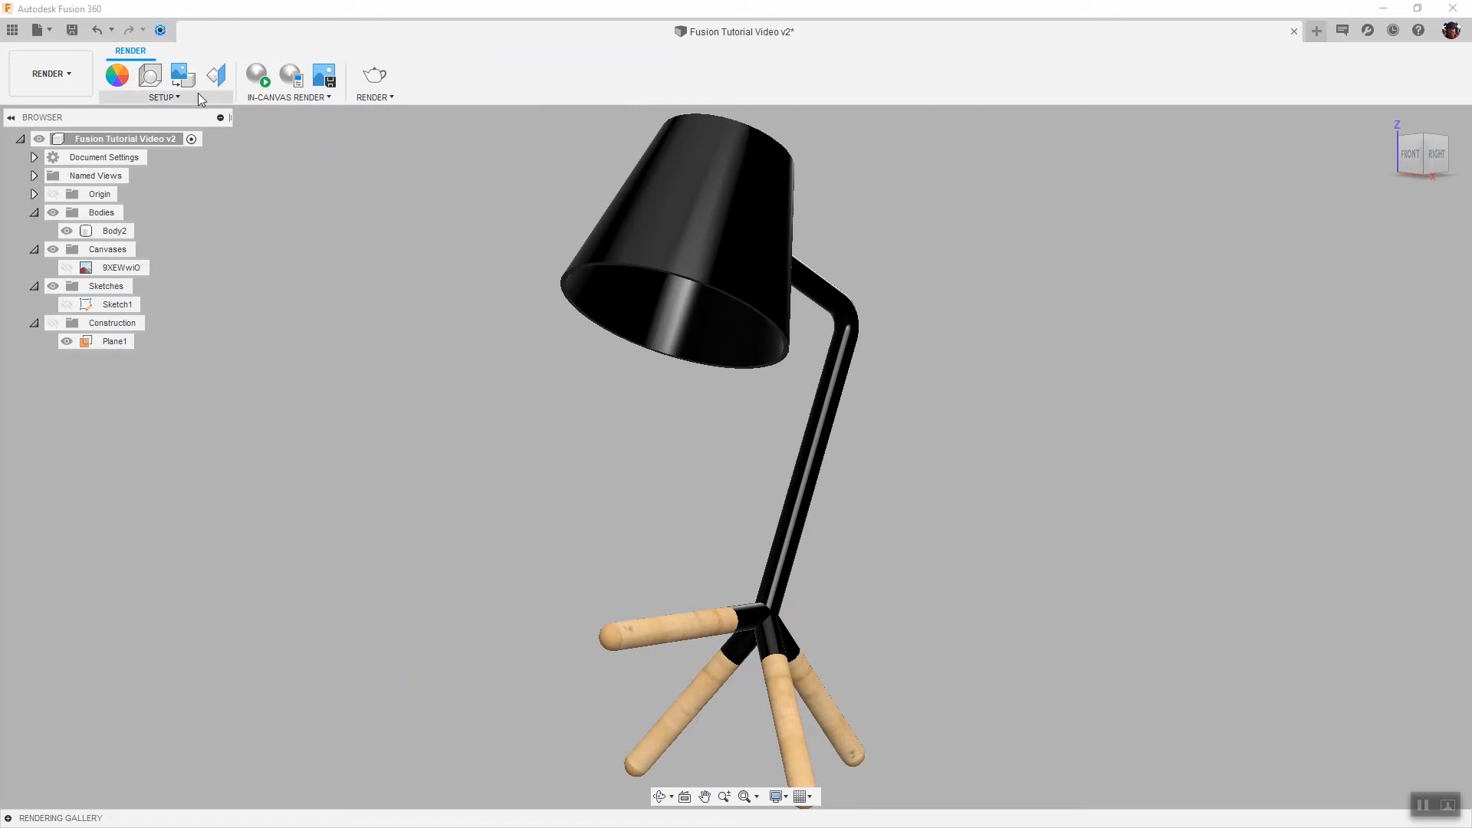
{"action": "left_click", "coordinate": [156, 79]}
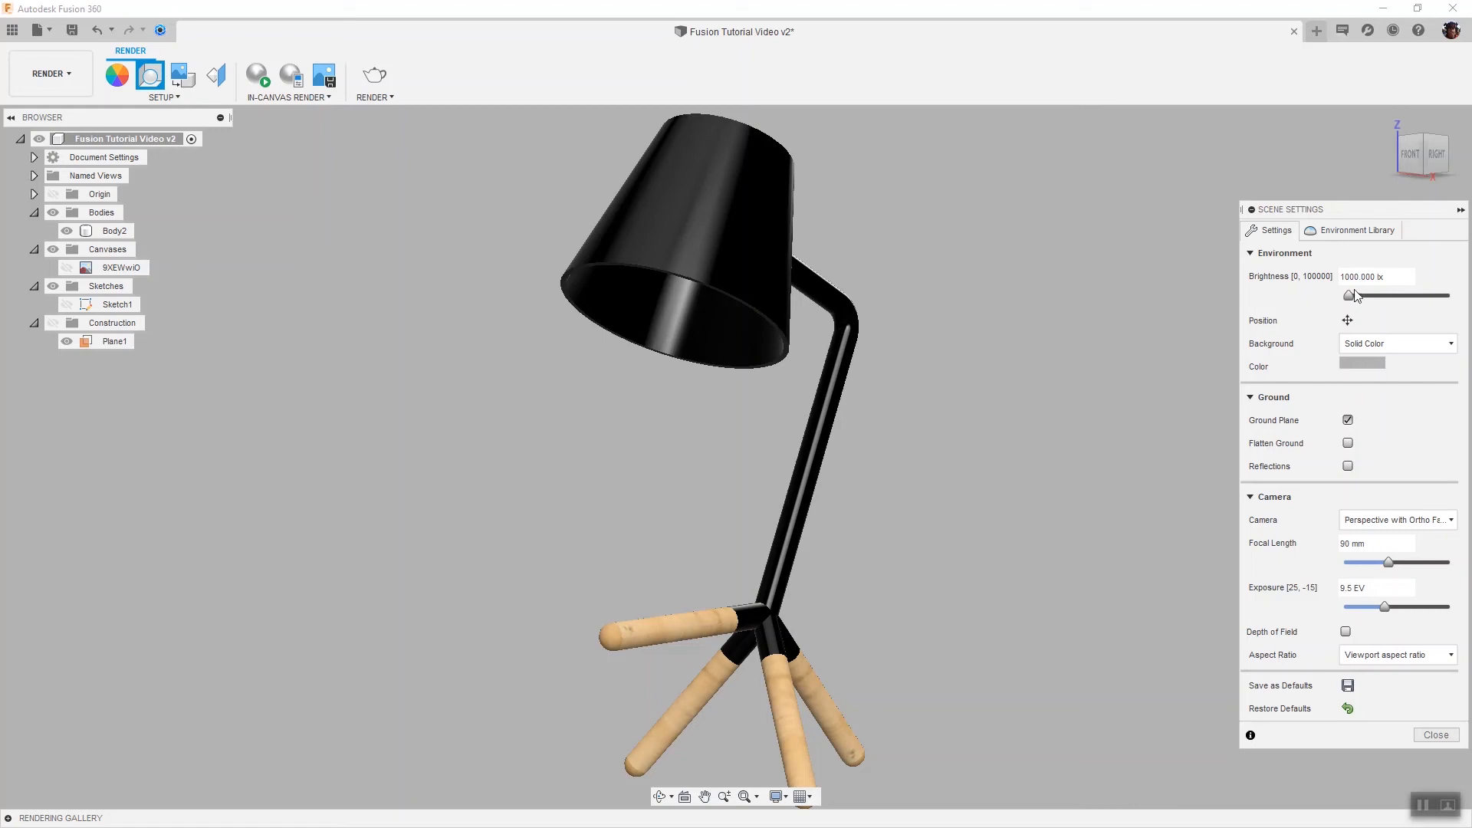
{"action": "left_click", "coordinate": [1380, 345]}
{"action": "left_click", "coordinate": [1381, 364]}
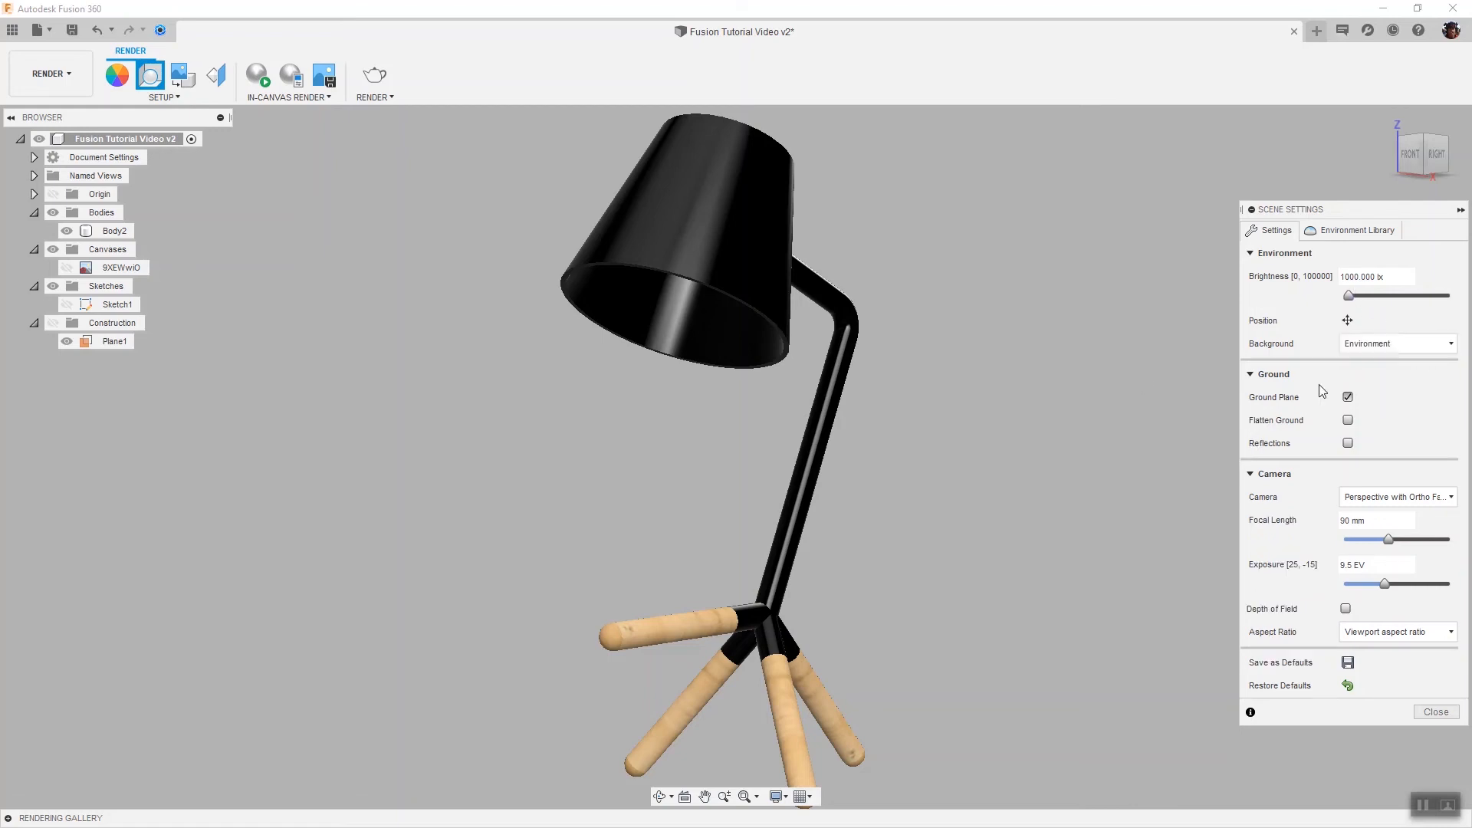
Switch the scene environment to Skylight from the environment library
{"action": "left_click", "coordinate": [1376, 230]}
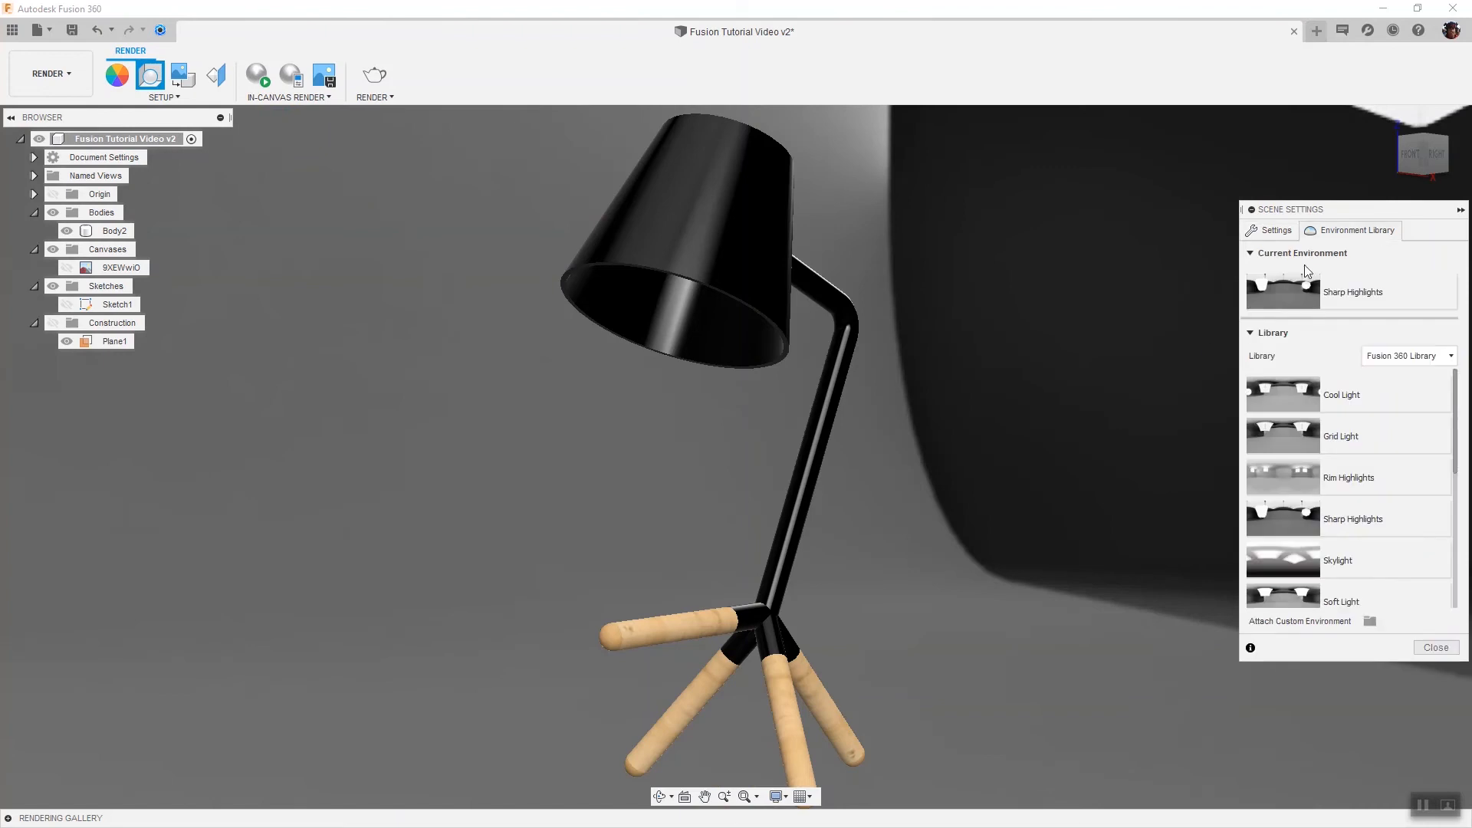
{"action": "scroll", "coordinate": [1311, 514], "scroll_direction": "down", "scroll_amount": 5}
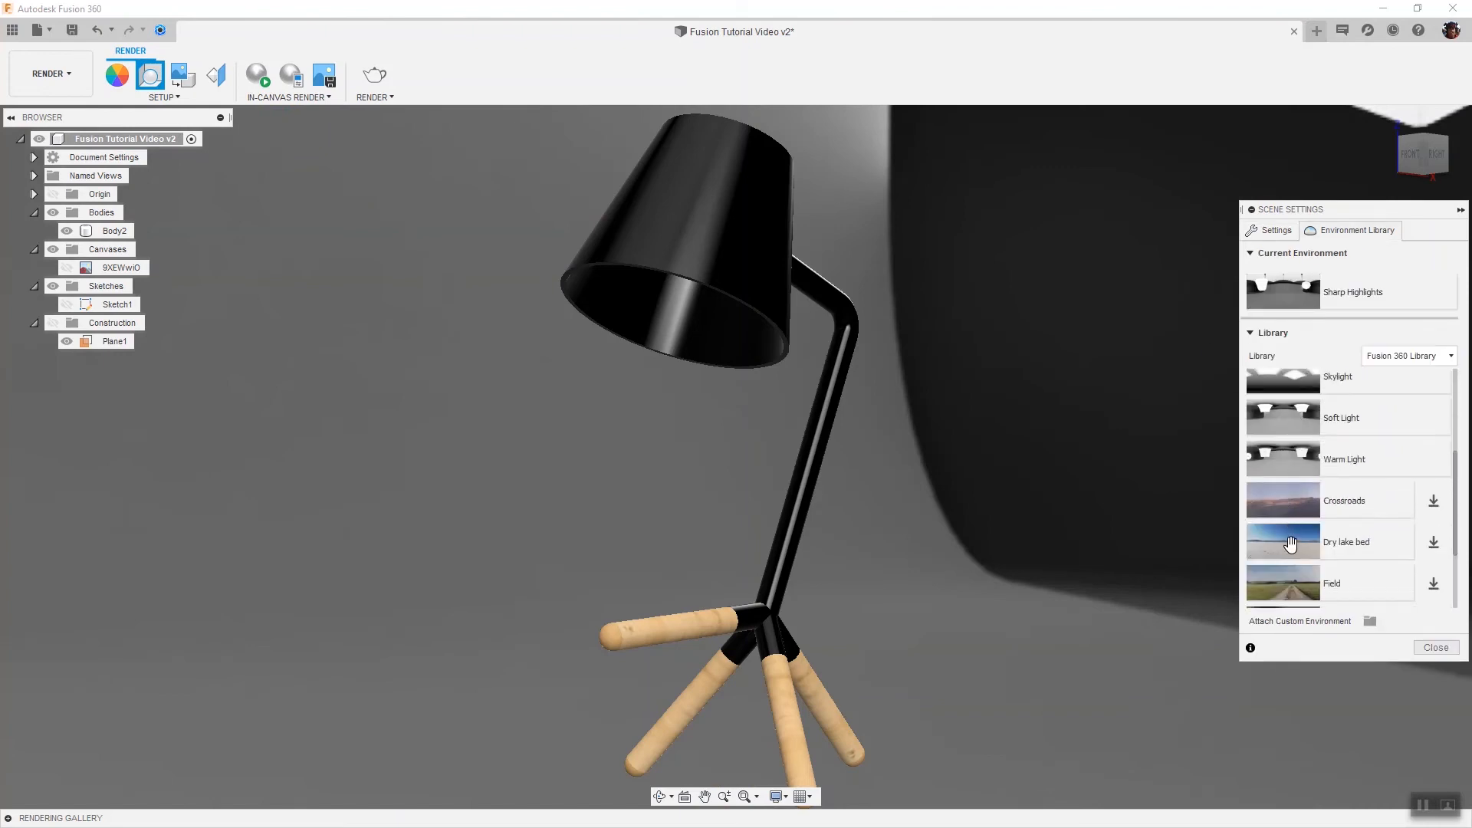
{"action": "scroll", "coordinate": [1291, 543], "scroll_direction": "up", "scroll_amount": 3}
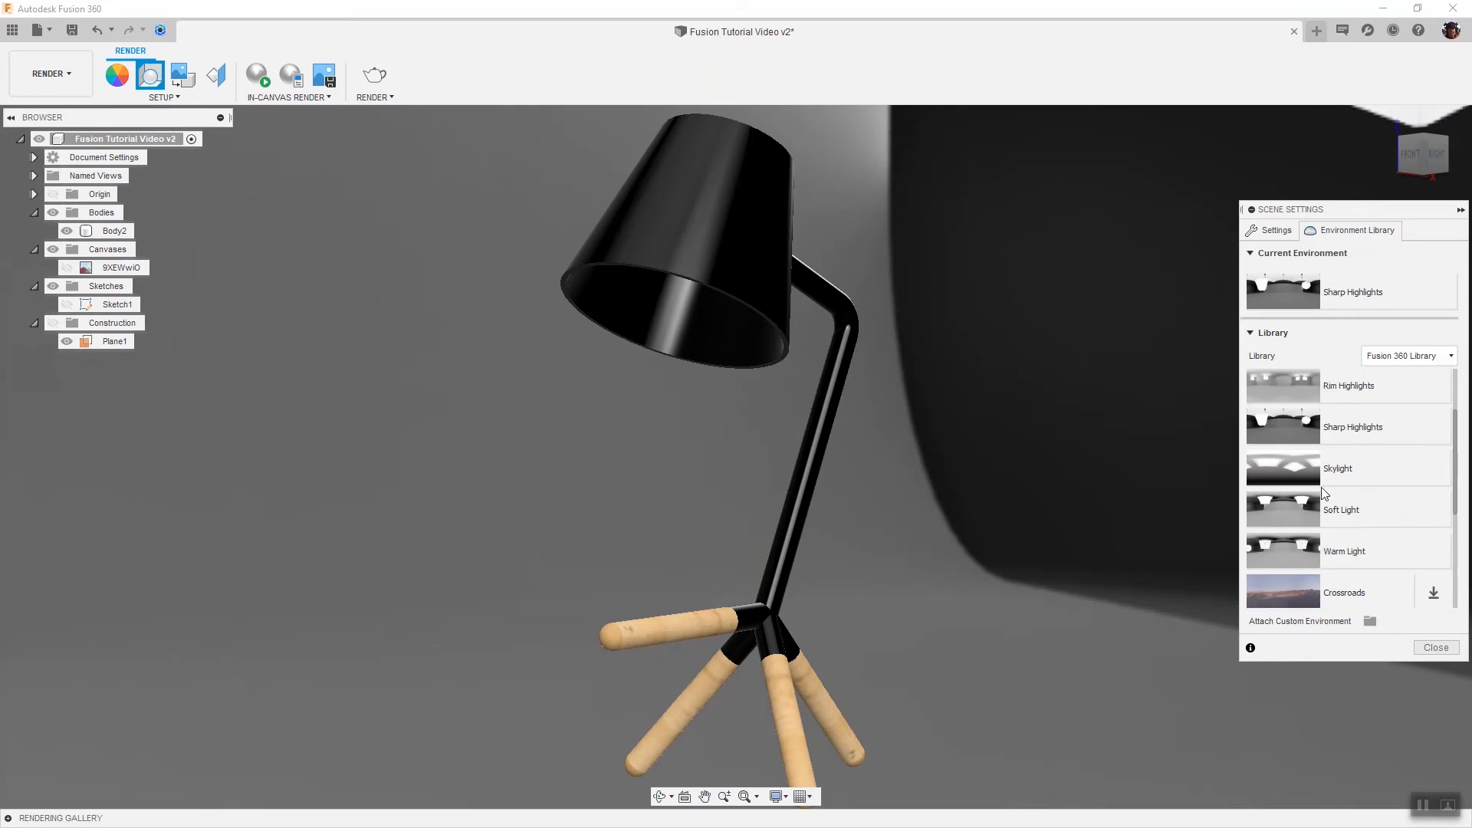
{"action": "scroll", "coordinate": [1319, 490], "scroll_direction": "up", "scroll_amount": 2}
{"action": "scroll", "coordinate": [1317, 489], "scroll_direction": "up", "scroll_amount": 1}
{"action": "scroll", "coordinate": [1316, 489], "scroll_direction": "down", "scroll_amount": 4}
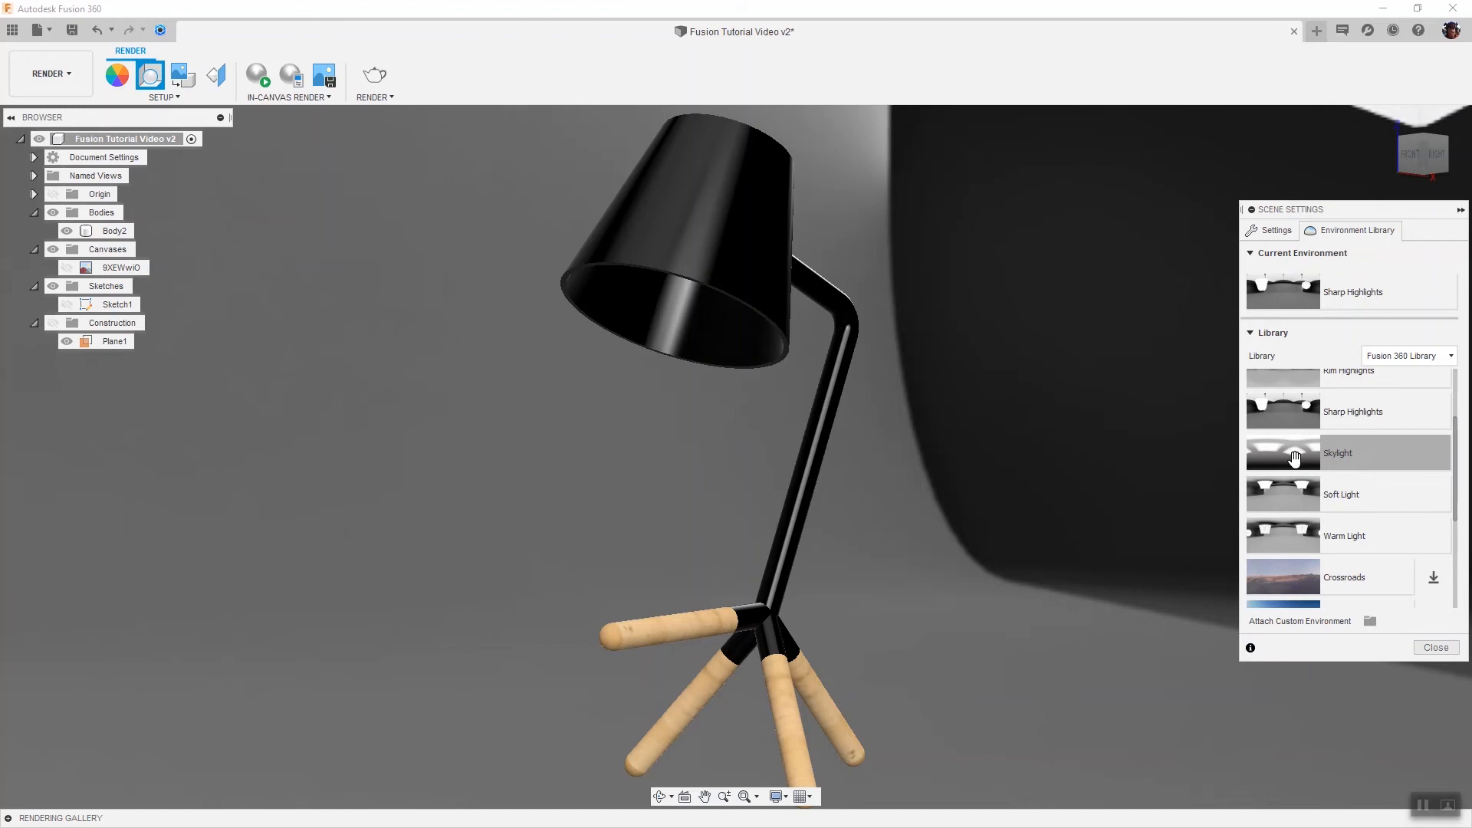
{"action": "left_click_drag", "start_coordinate": [1294, 457], "coordinate": [623, 444]}
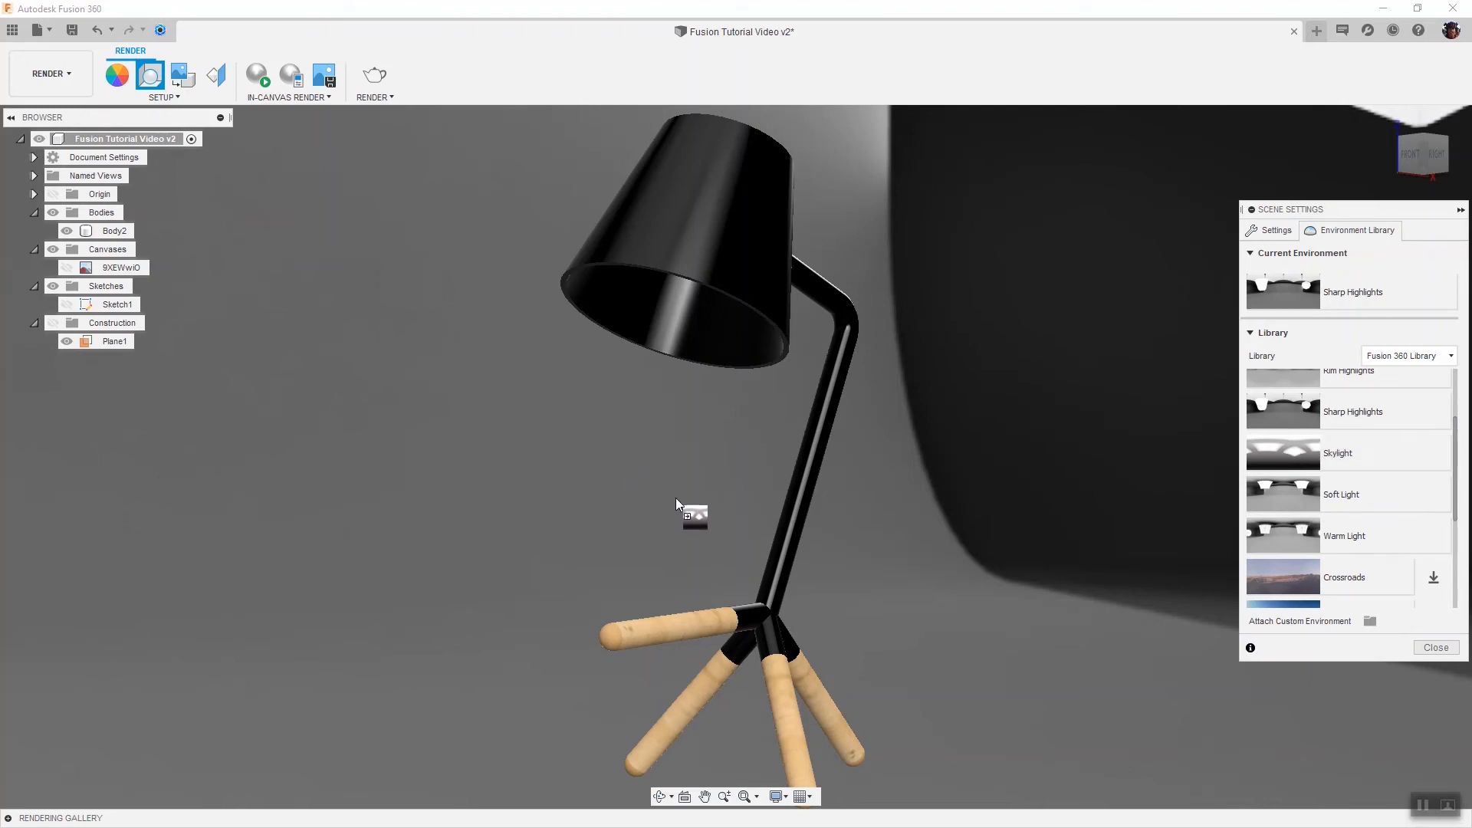
{"action": "left_click_drag", "start_coordinate": [676, 502], "coordinate": [1276, 443]}
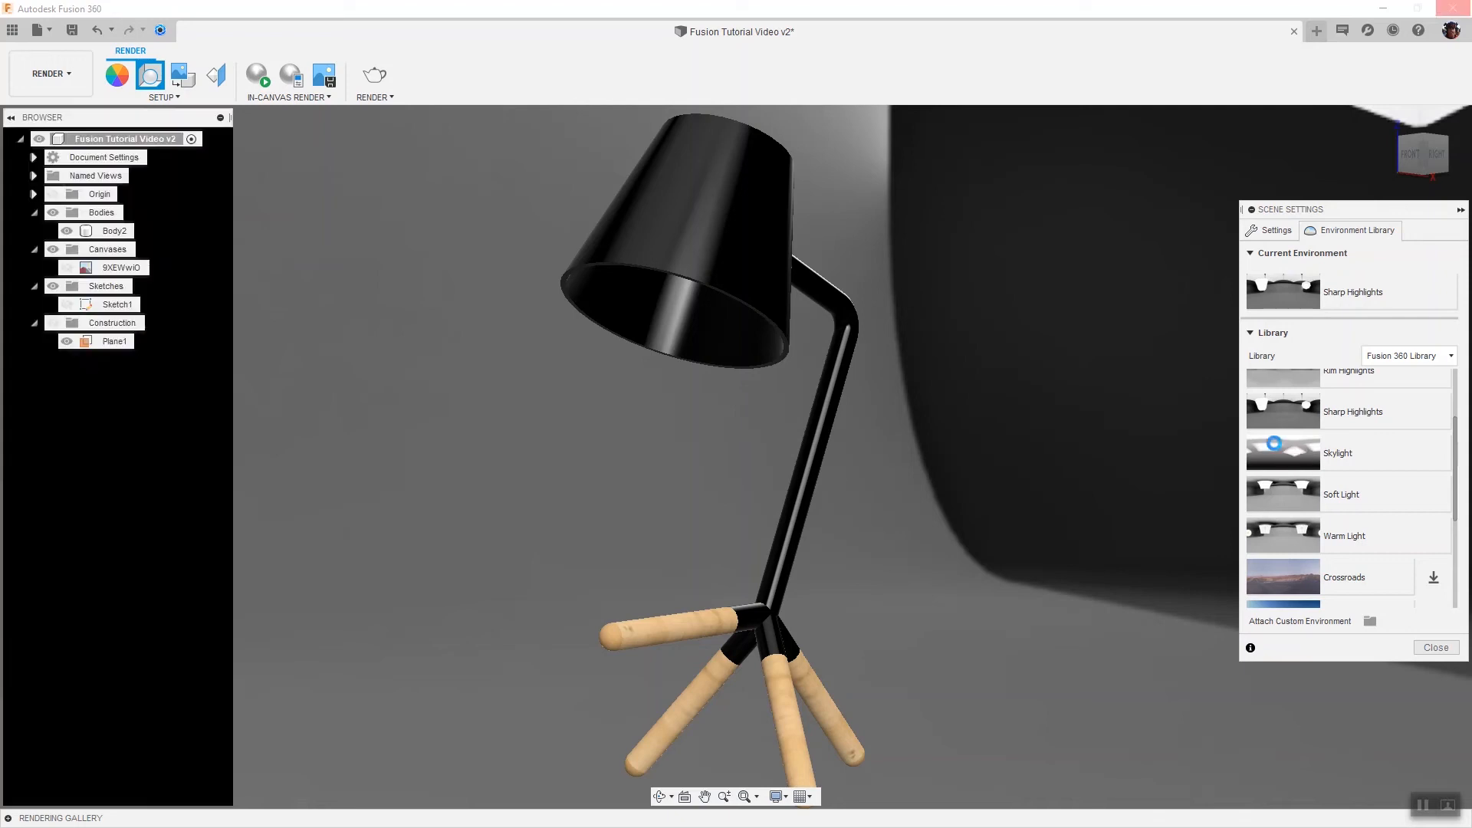
Close the Scene Settings dialog
{"action": "scroll", "coordinate": [903, 505], "scroll_direction": "down", "scroll_amount": 3}
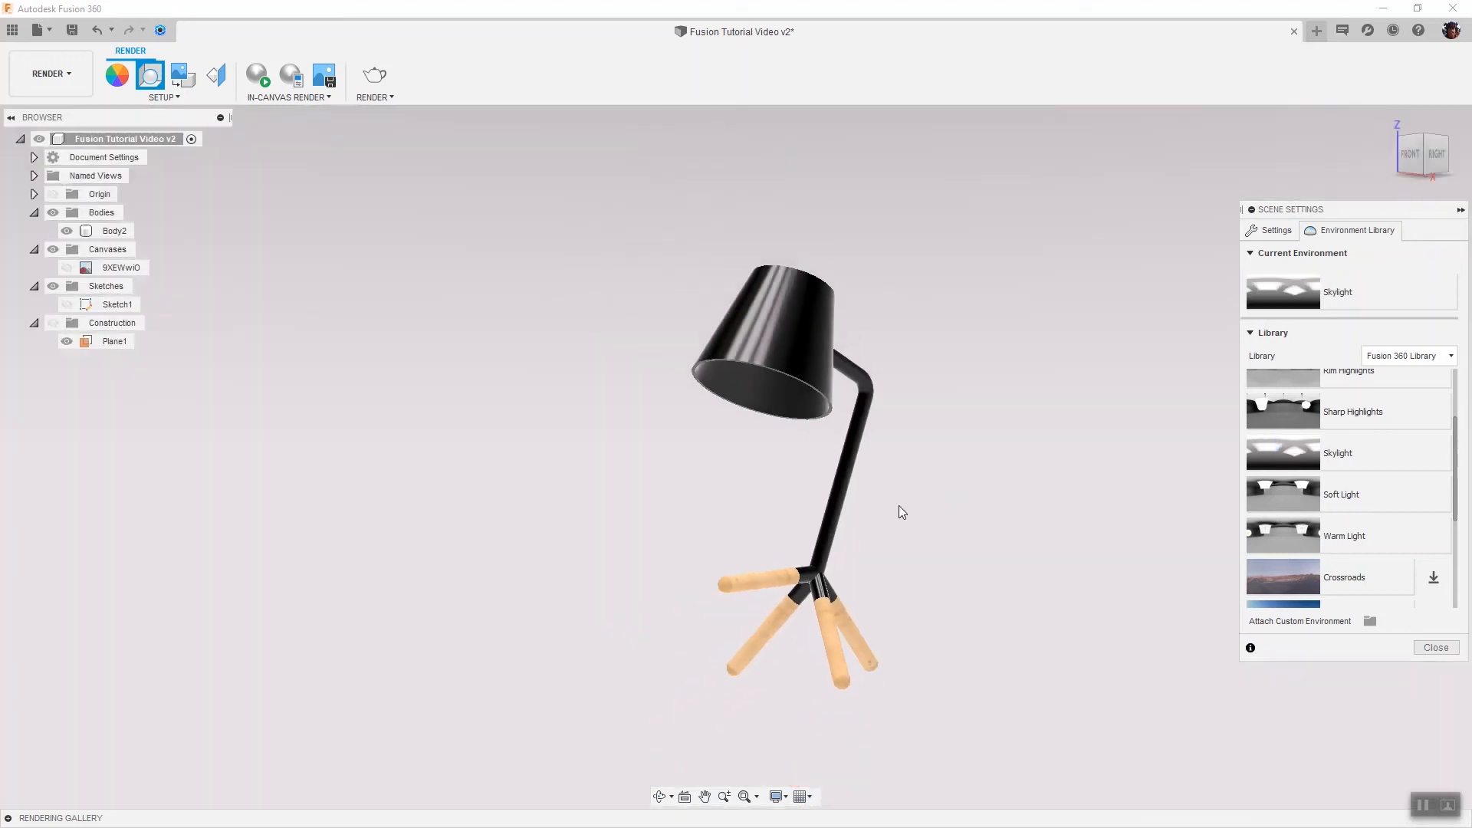
{"action": "scroll", "coordinate": [978, 454], "scroll_direction": "up", "scroll_amount": 2}
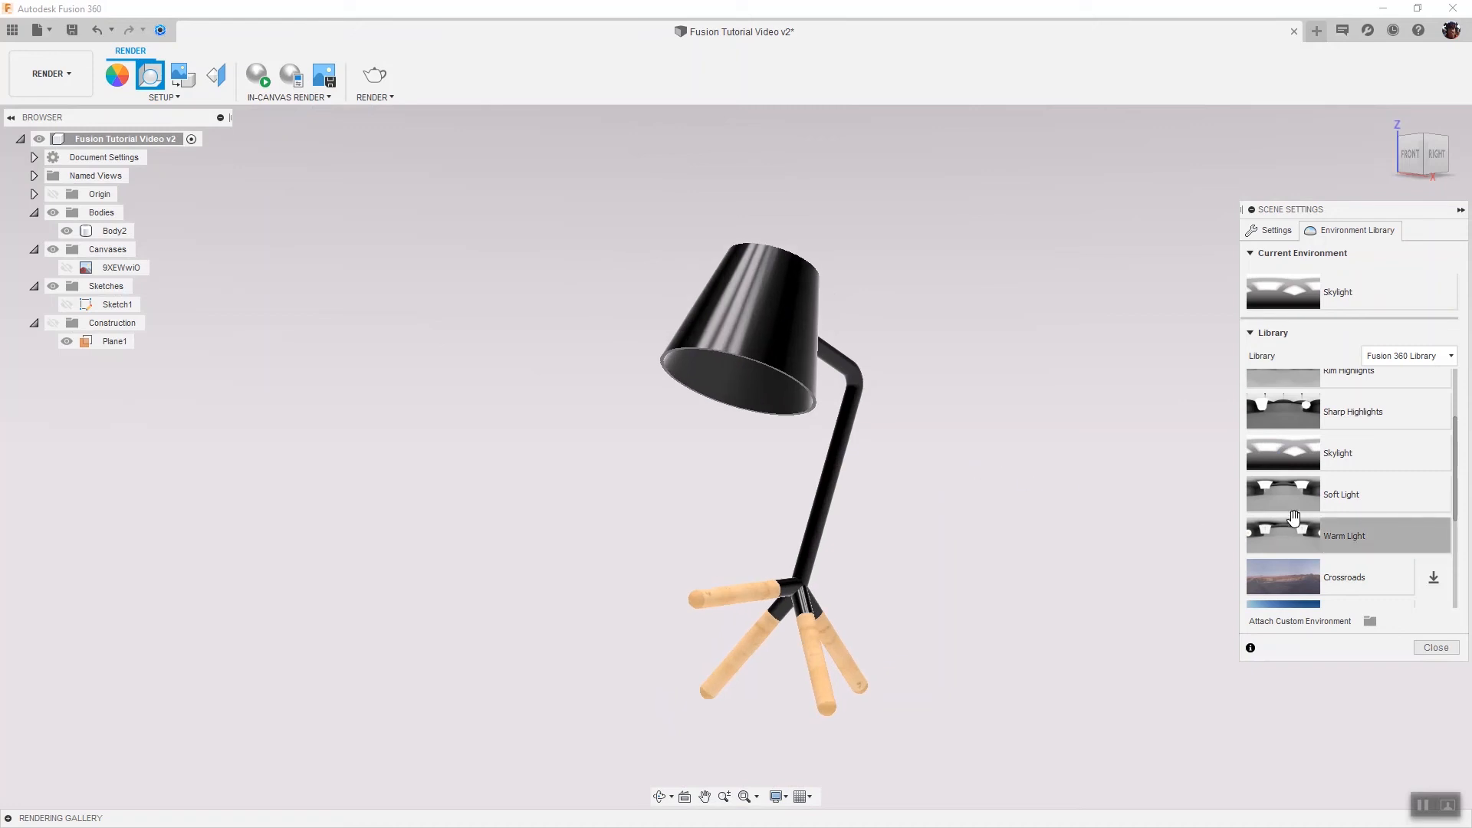
{"action": "scroll", "coordinate": [975, 472], "scroll_direction": "down", "scroll_amount": 5}
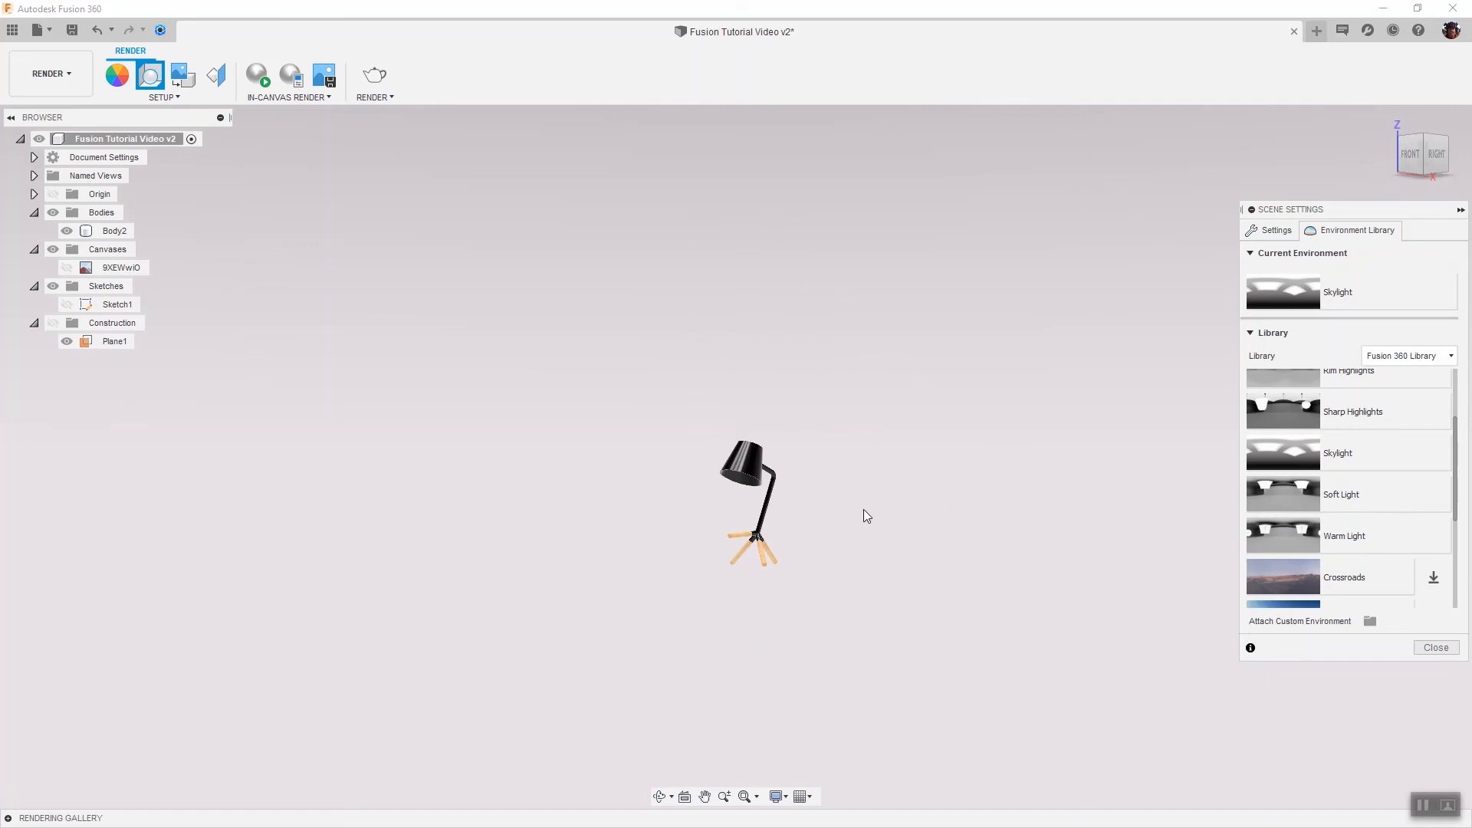
{"action": "scroll", "coordinate": [755, 545], "scroll_direction": "up", "scroll_amount": 5}
{"action": "scroll", "coordinate": [803, 514], "scroll_direction": "up", "scroll_amount": 2}
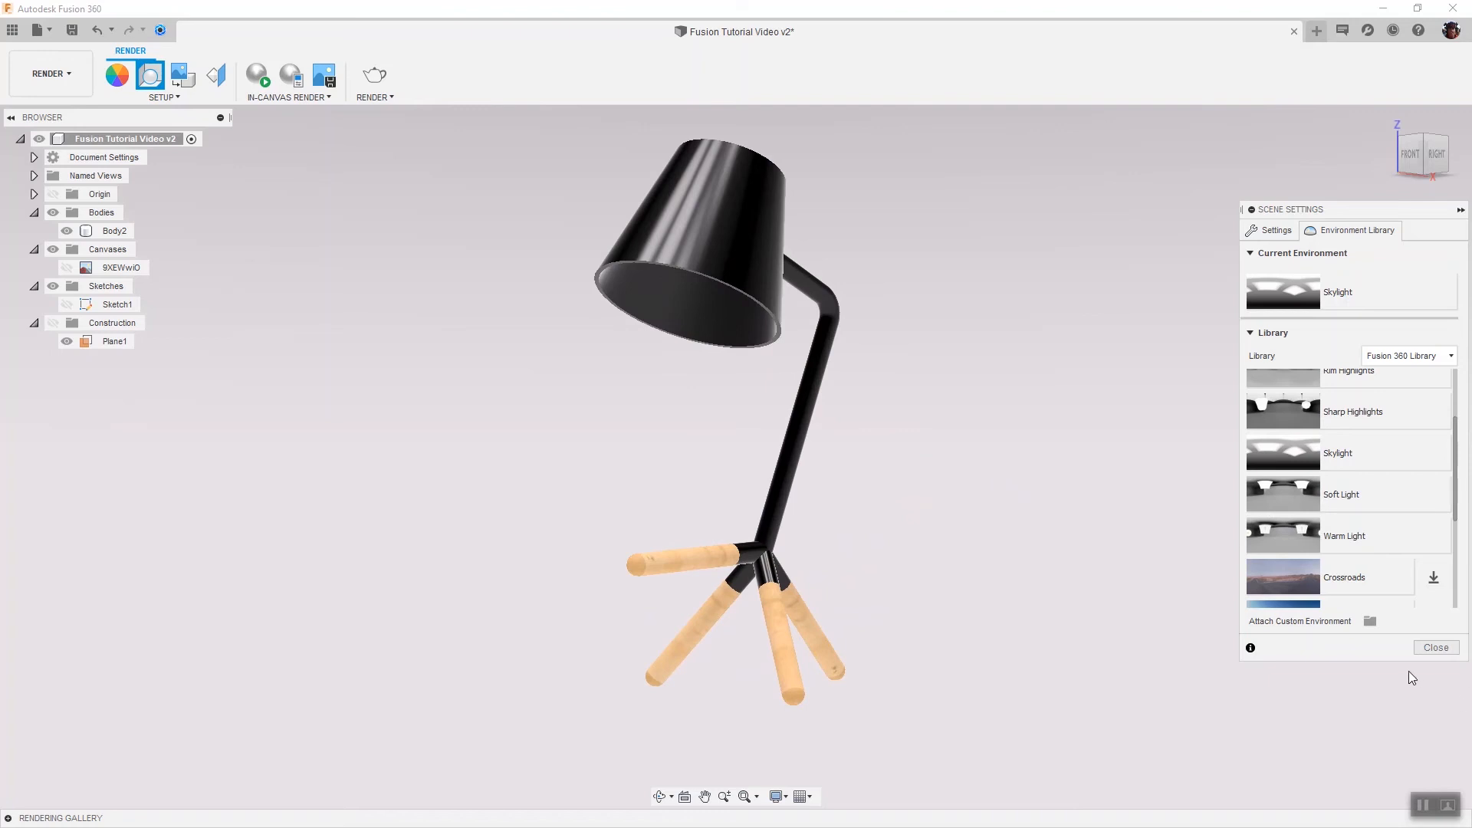
{"action": "left_click", "coordinate": [1435, 647]}
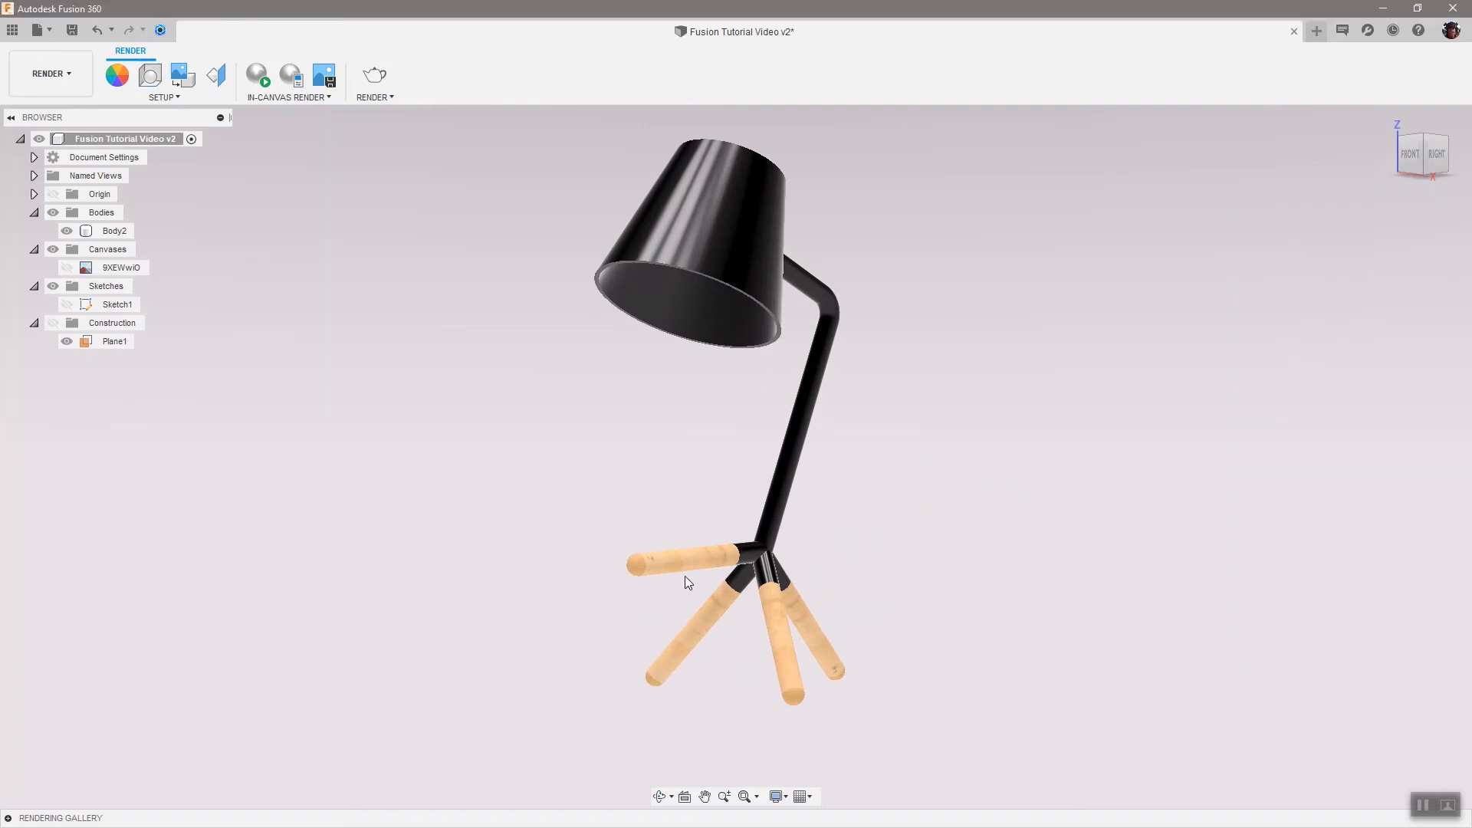
Run an in-canvas render with quality set to Infinite, then stop it
{"action": "left_click", "coordinate": [257, 78]}
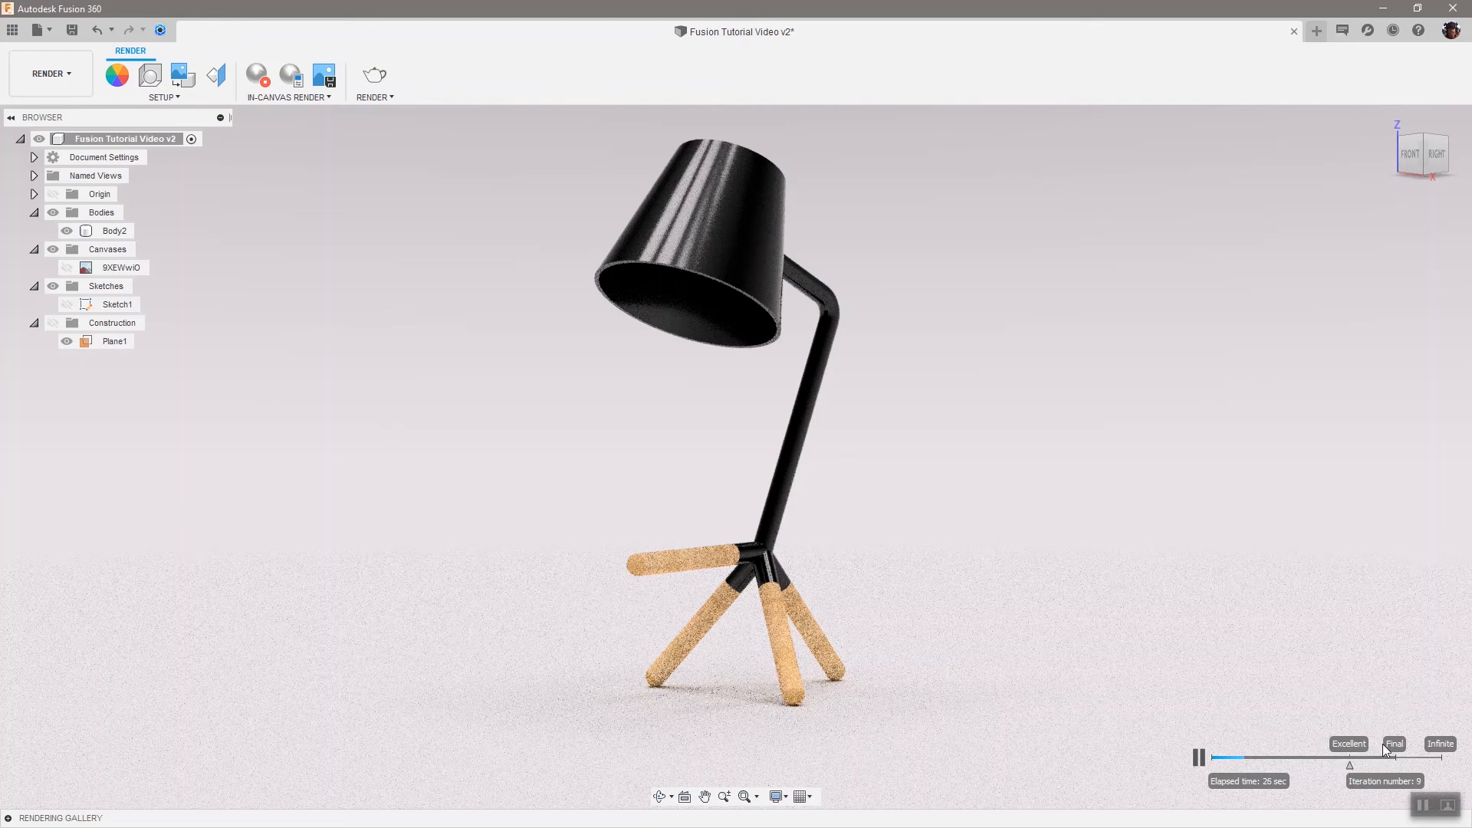
{"action": "left_click_drag", "start_coordinate": [1384, 748], "coordinate": [1430, 754]}
{"action": "left_click", "coordinate": [256, 75]}
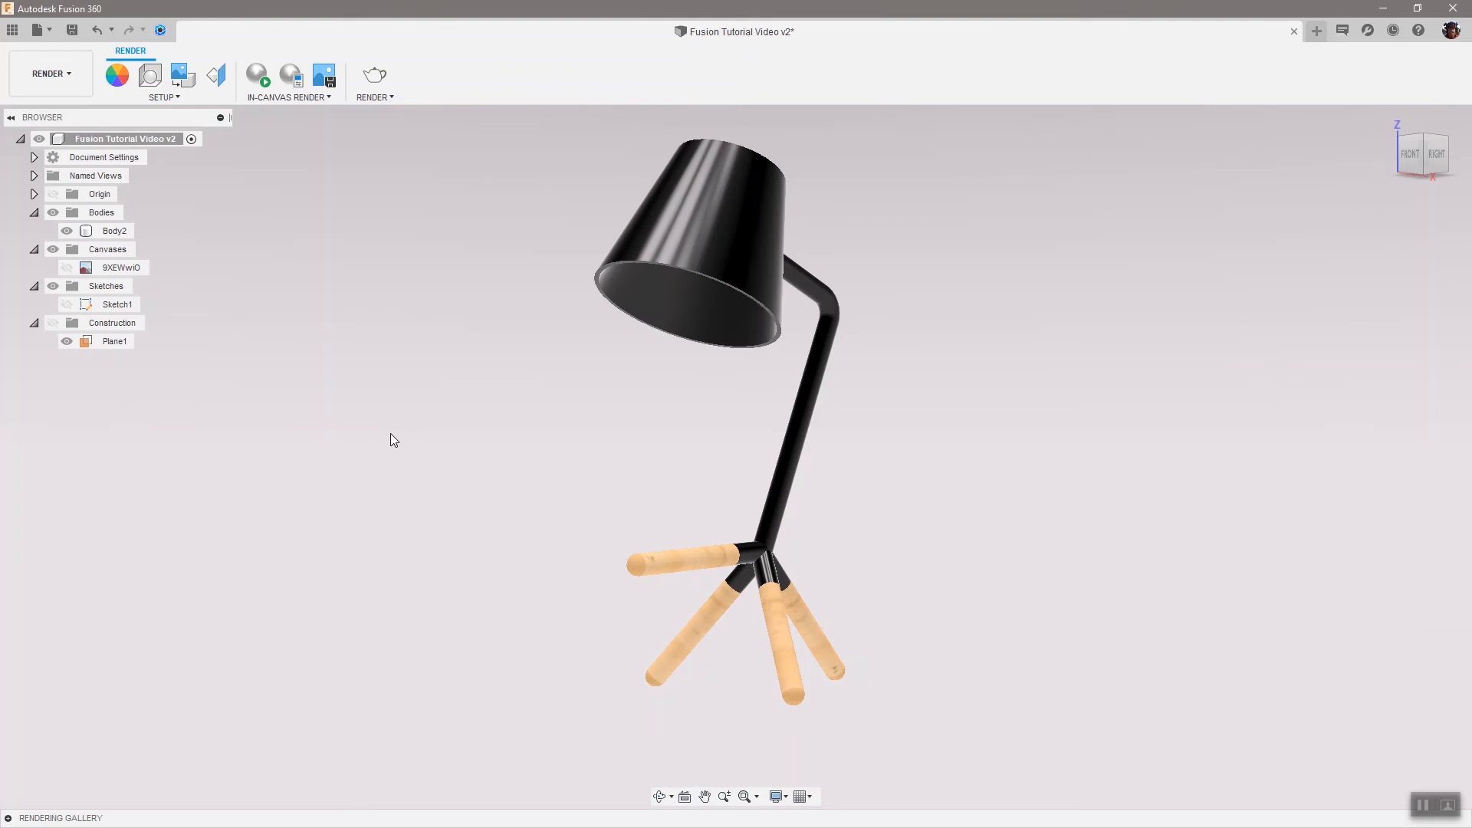
Open the Appearance dialog, orbit to see inside the lampshade, and search the library for lm
{"action": "left_click", "coordinate": [114, 72]}
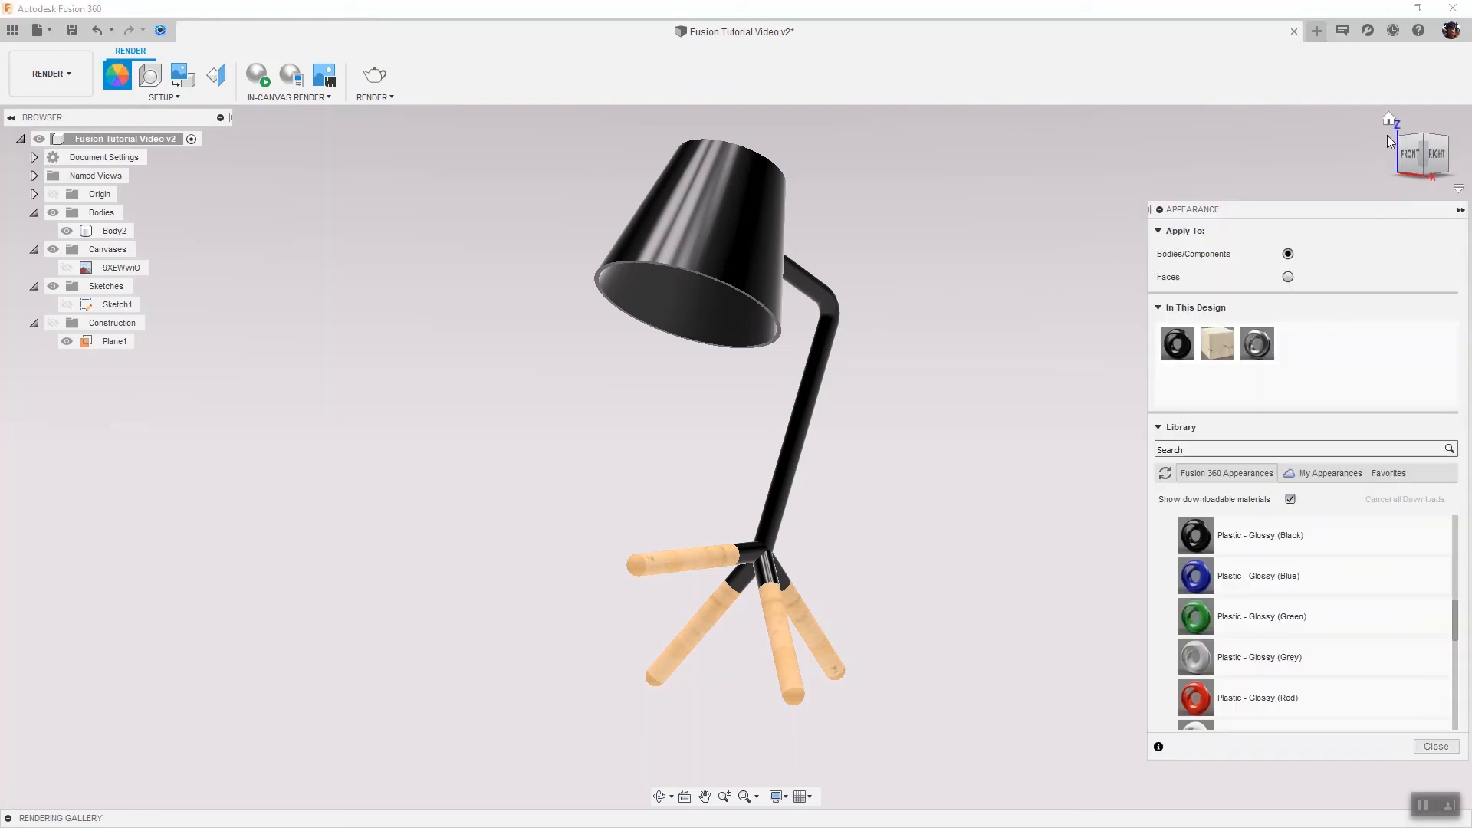
{"action": "left_click_drag", "start_coordinate": [1419, 147], "coordinate": [1015, 247]}
{"action": "left_click", "coordinate": [760, 284]}
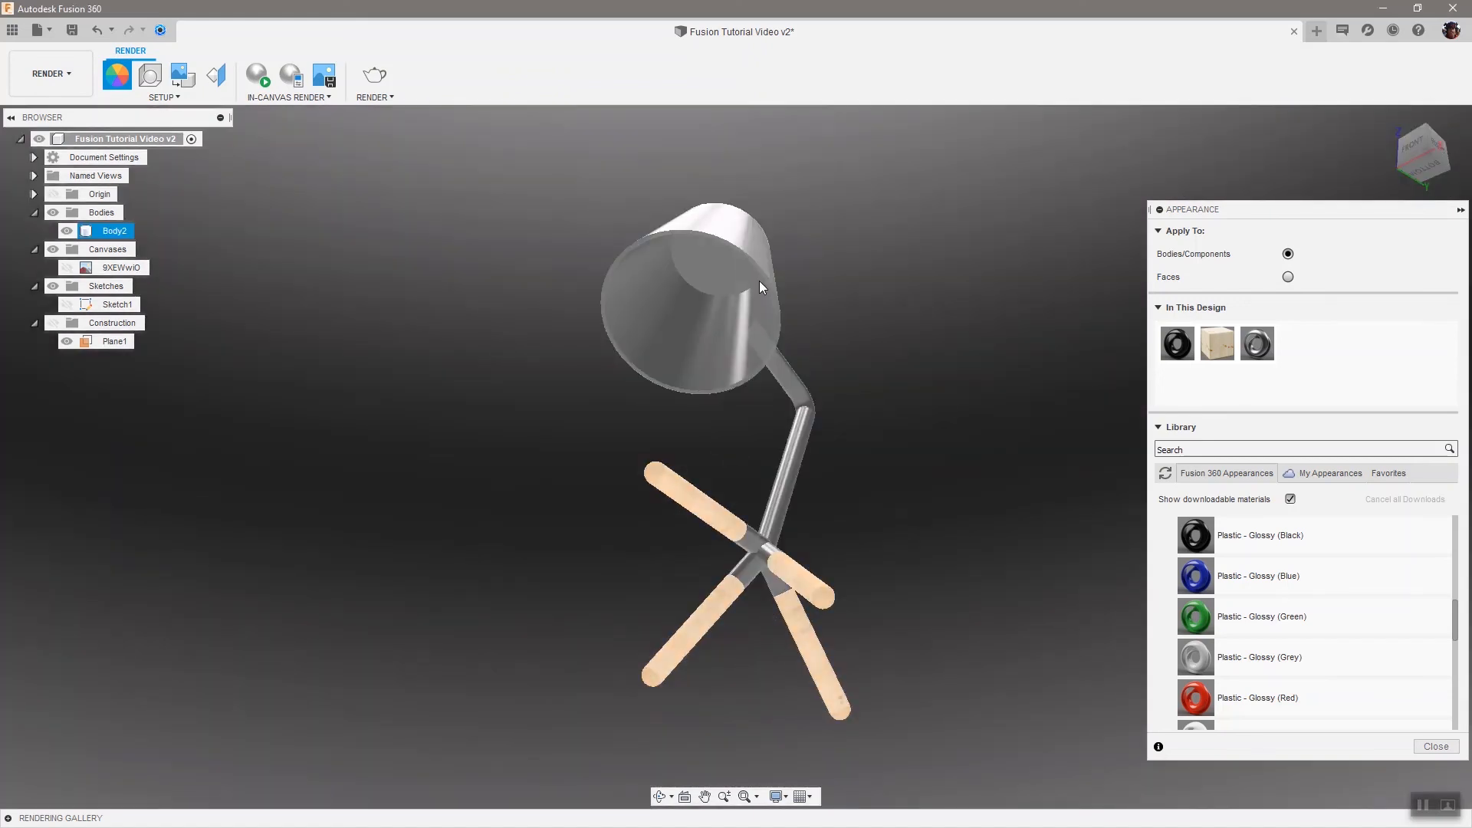
{"action": "left_click", "coordinate": [1180, 449]}
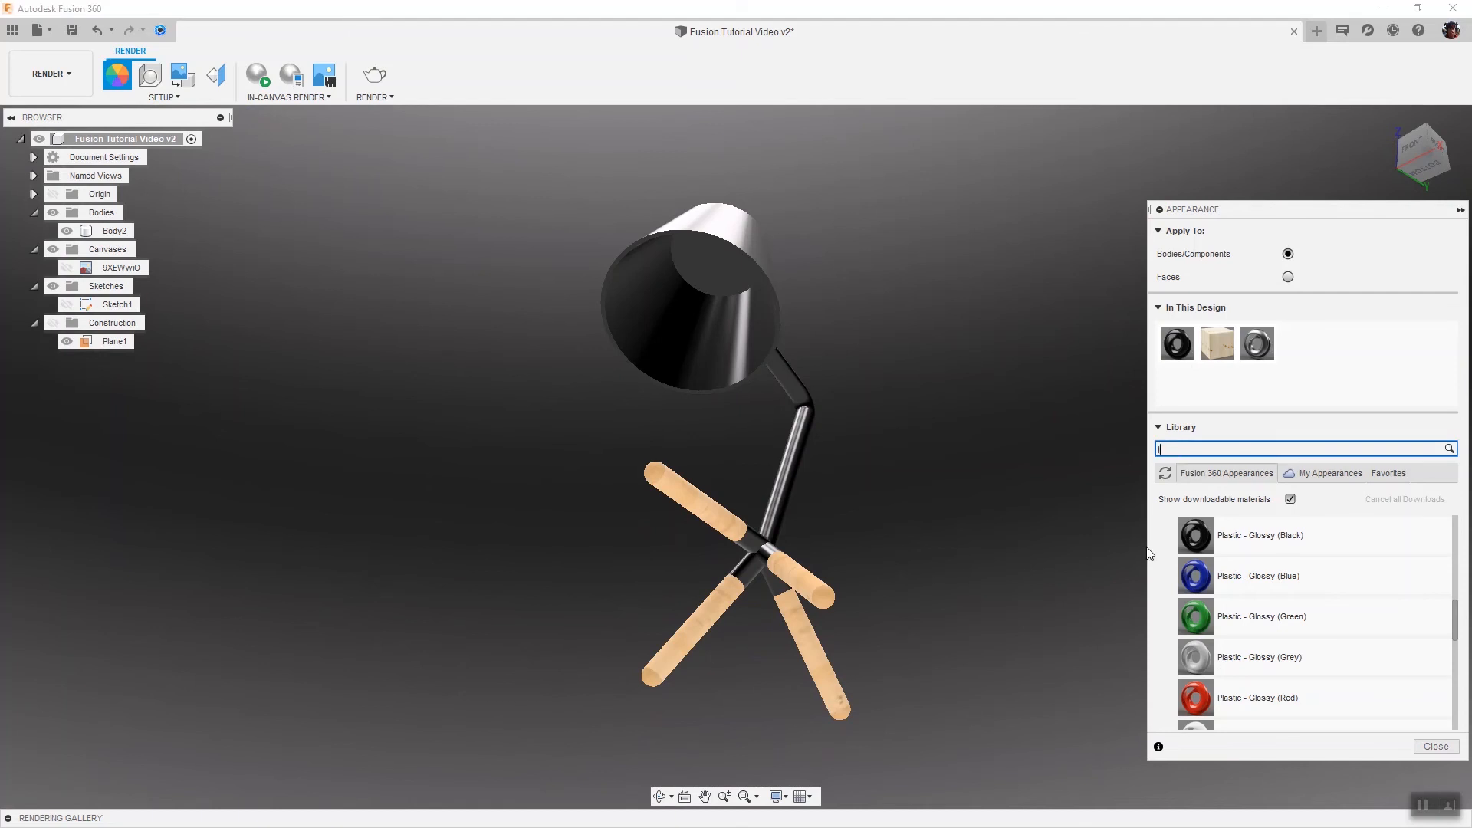
{"action": "type", "text": "lm"}
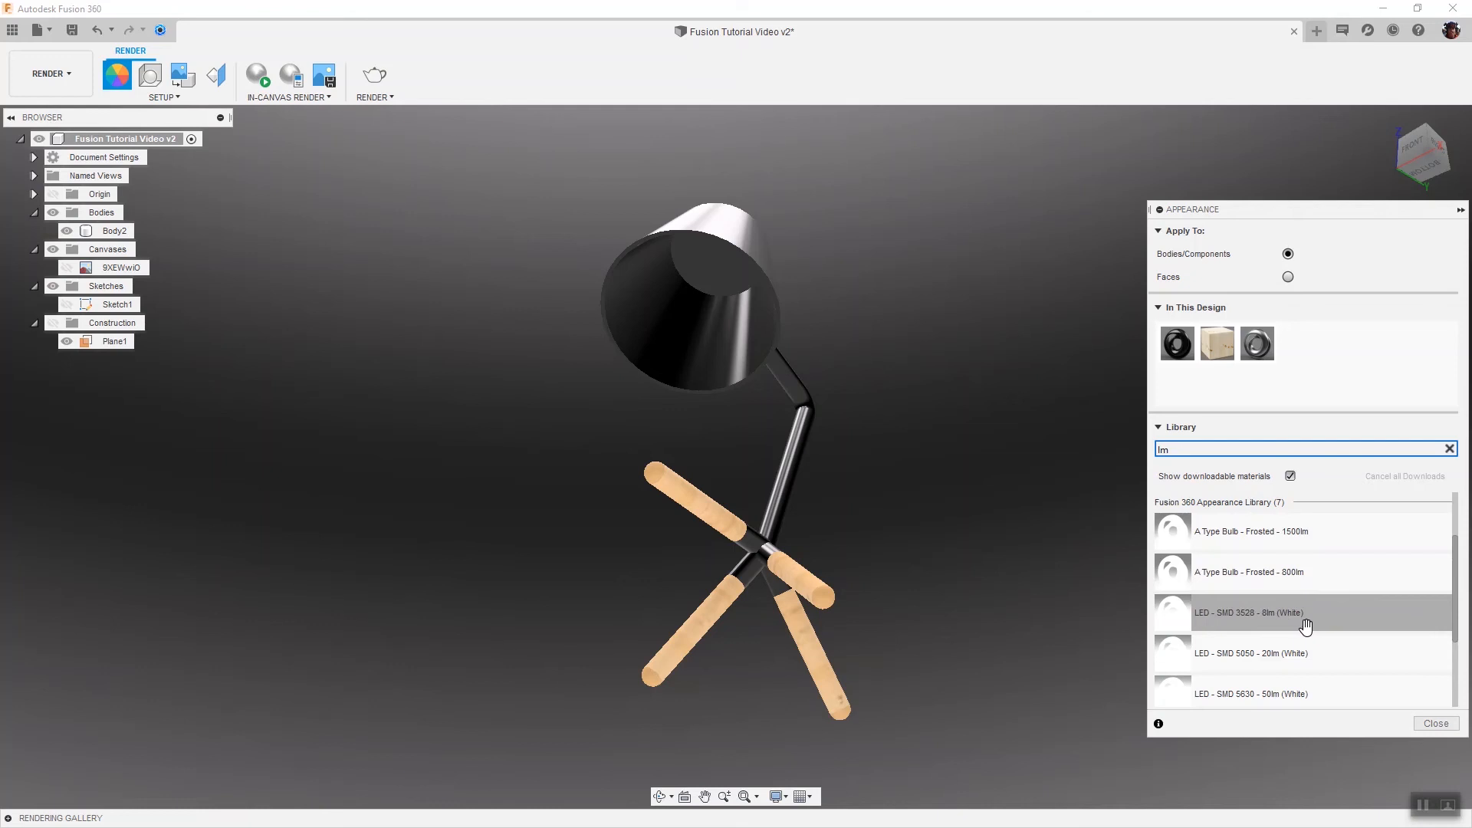
Apply LED - SMD 3528 - 8lm (White) to the inner face of the lampshade and close the dialog
{"action": "left_click_drag", "start_coordinate": [1311, 627], "coordinate": [726, 272]}
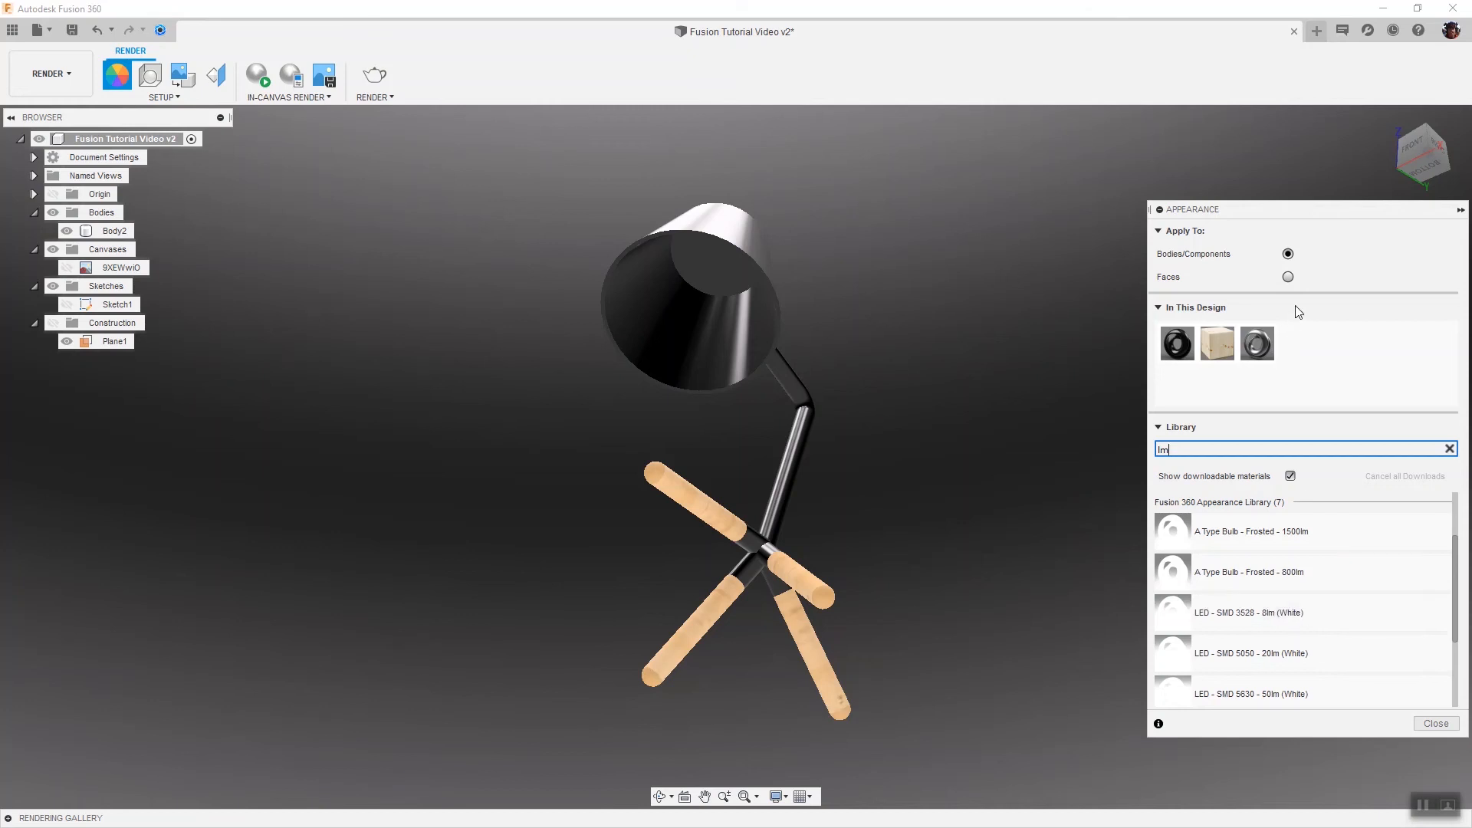
{"action": "left_click", "coordinate": [1288, 277]}
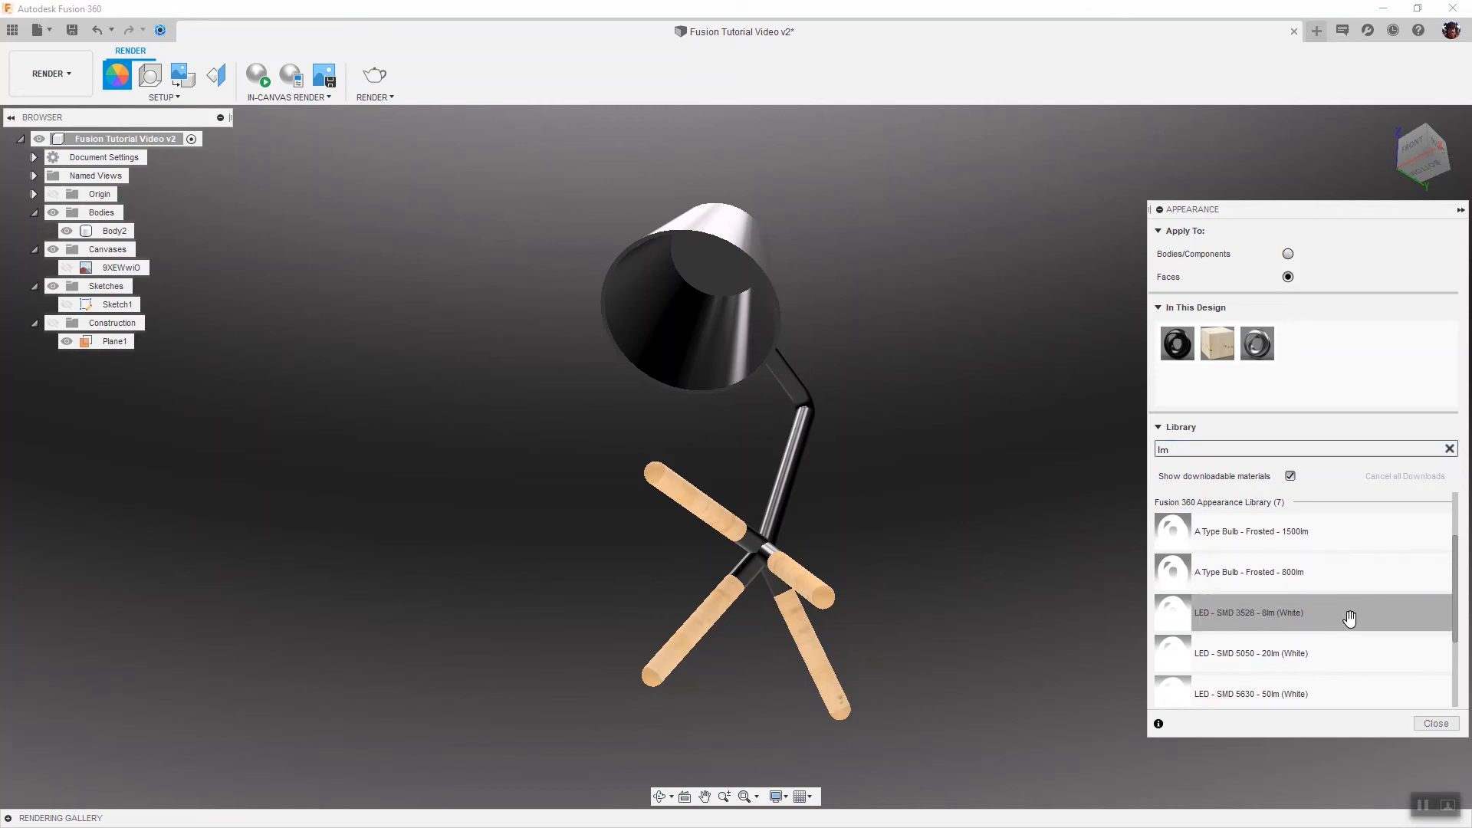
{"action": "left_click_drag", "start_coordinate": [1349, 612], "coordinate": [724, 266]}
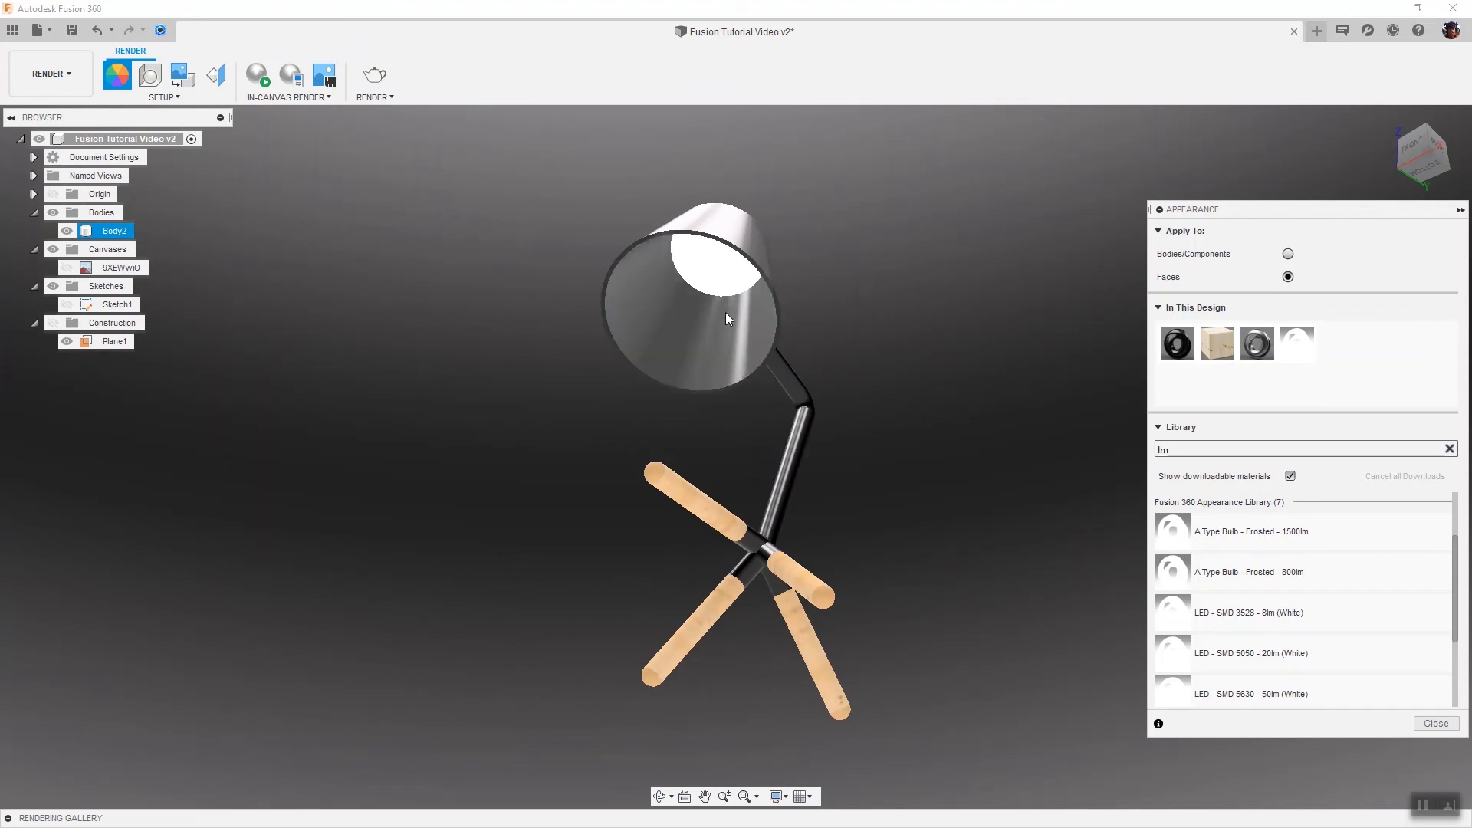
{"action": "left_click", "coordinate": [1430, 723]}
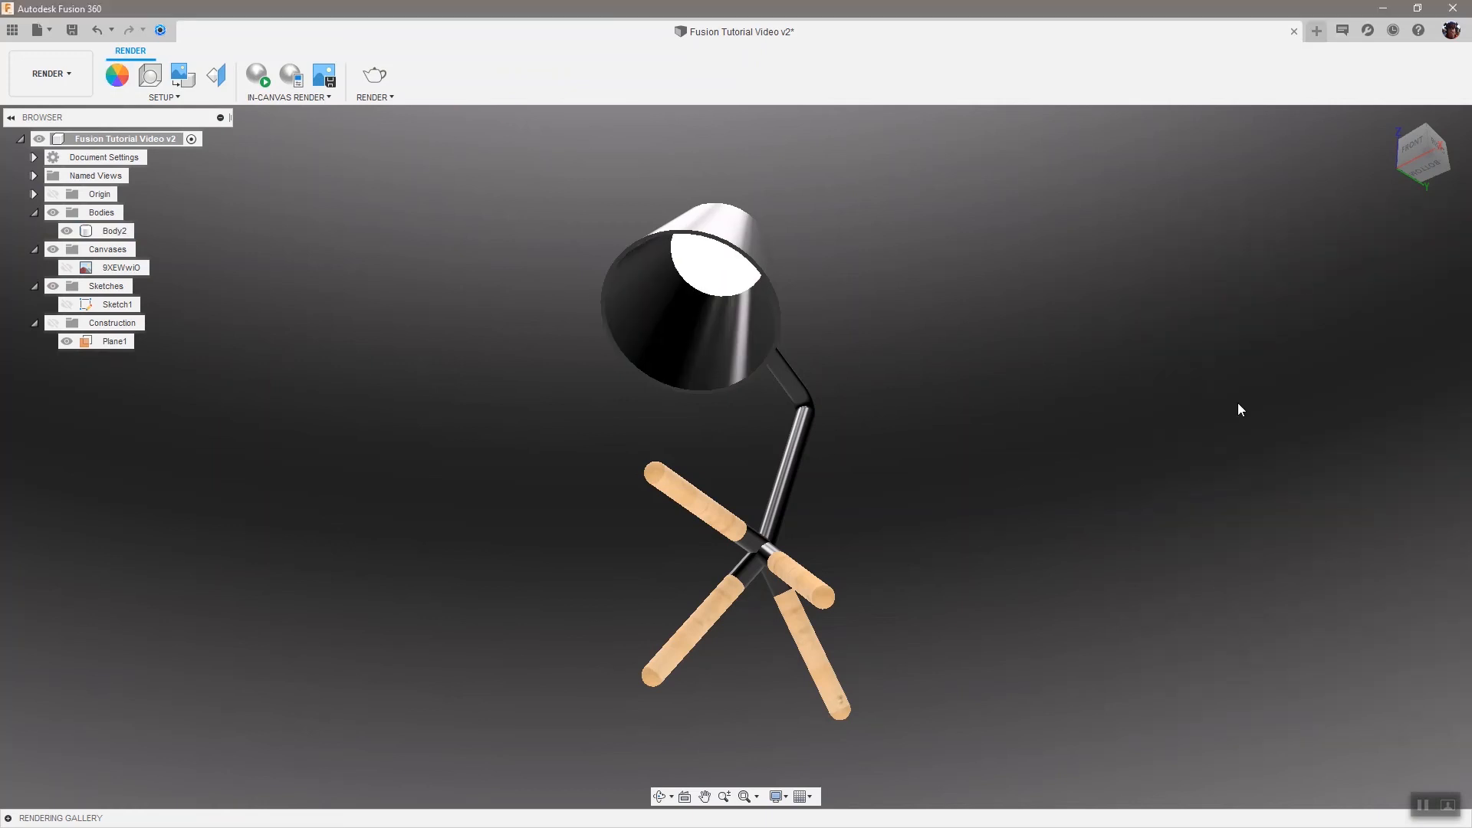
Return to the home view and start an in-canvas render, then pause it
{"action": "left_click", "coordinate": [1428, 146]}
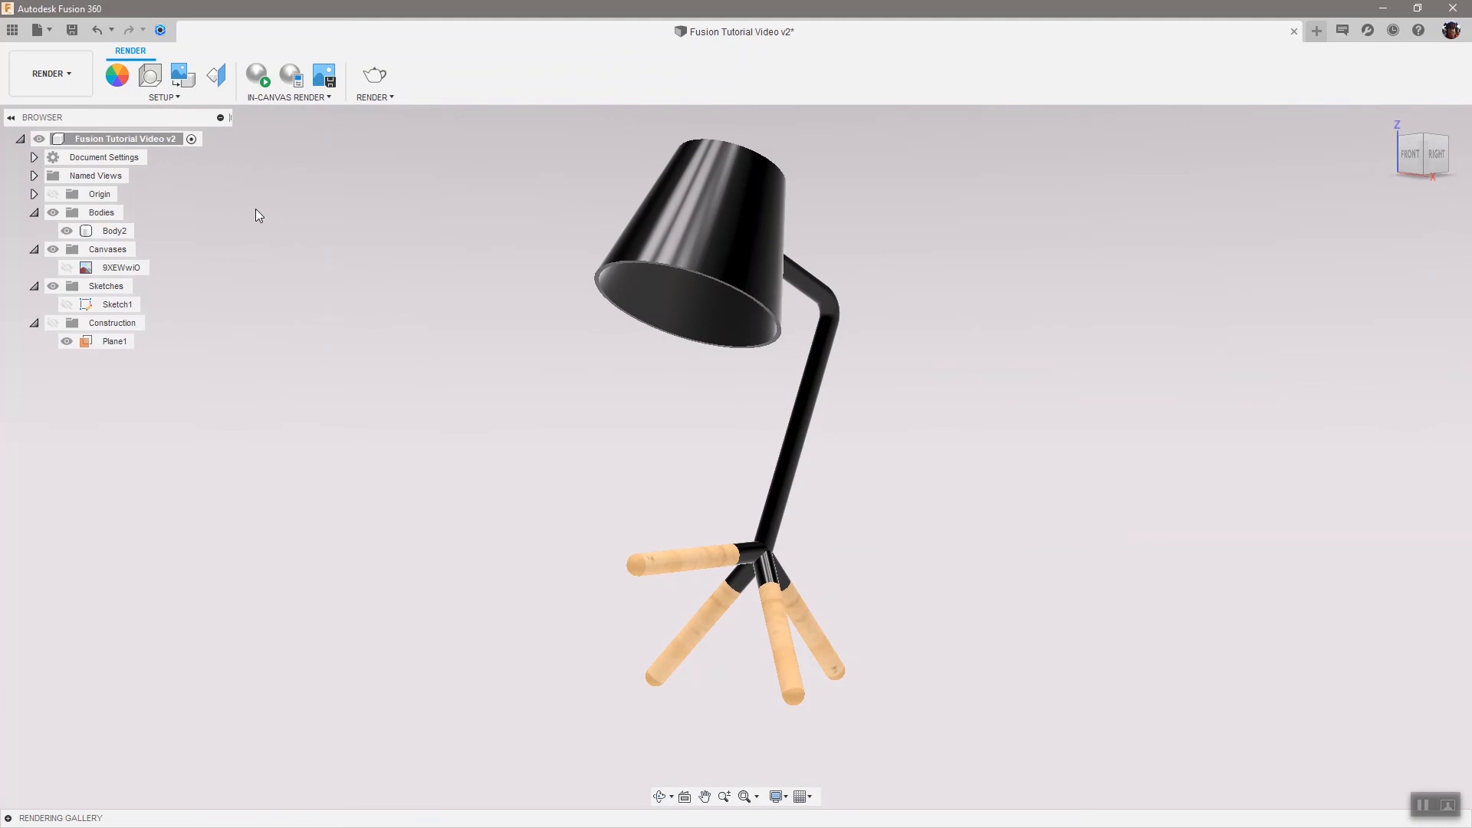
{"action": "left_click", "coordinate": [256, 71]}
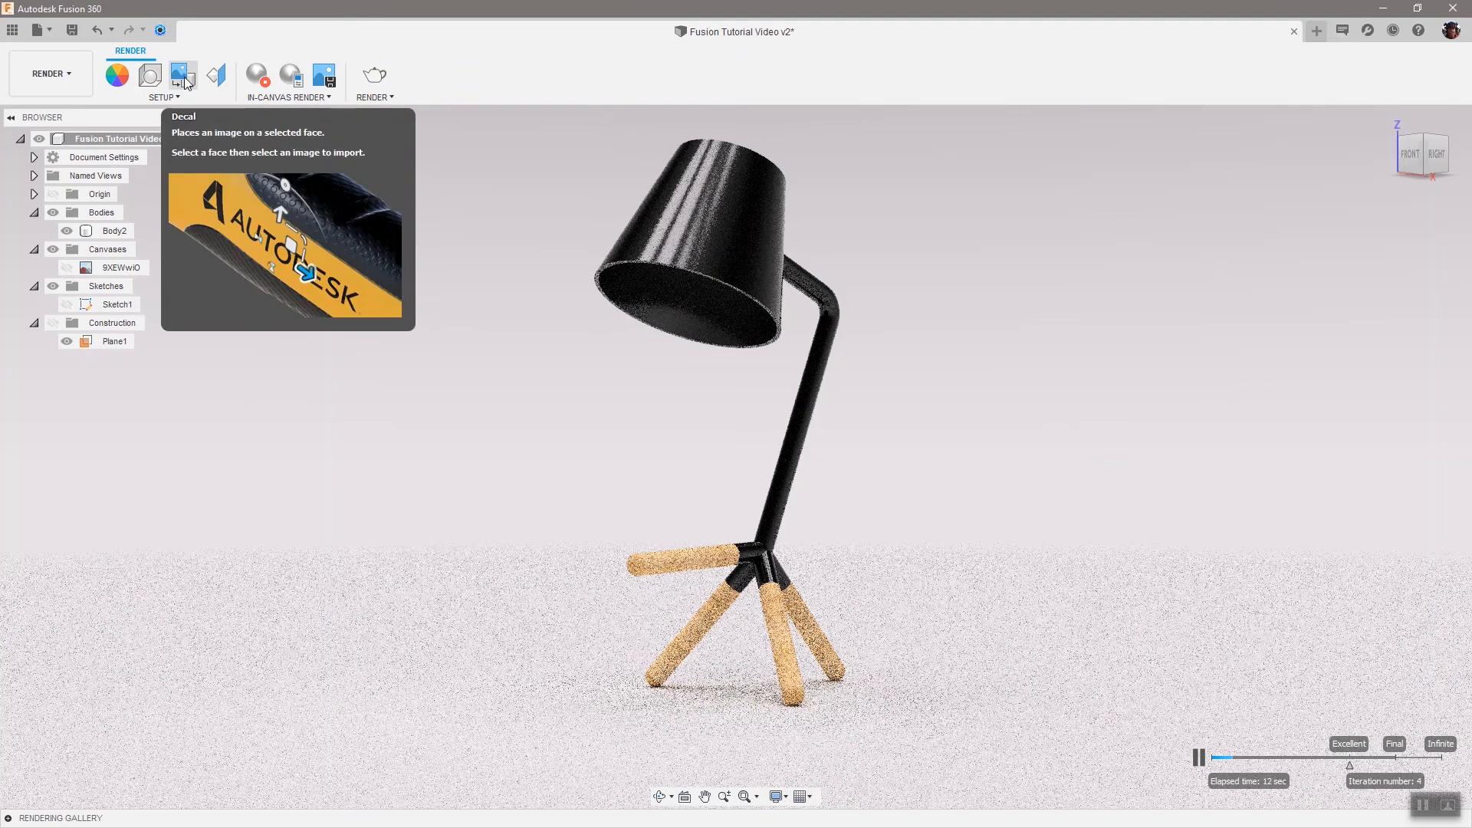
{"action": "left_click", "coordinate": [1198, 757]}
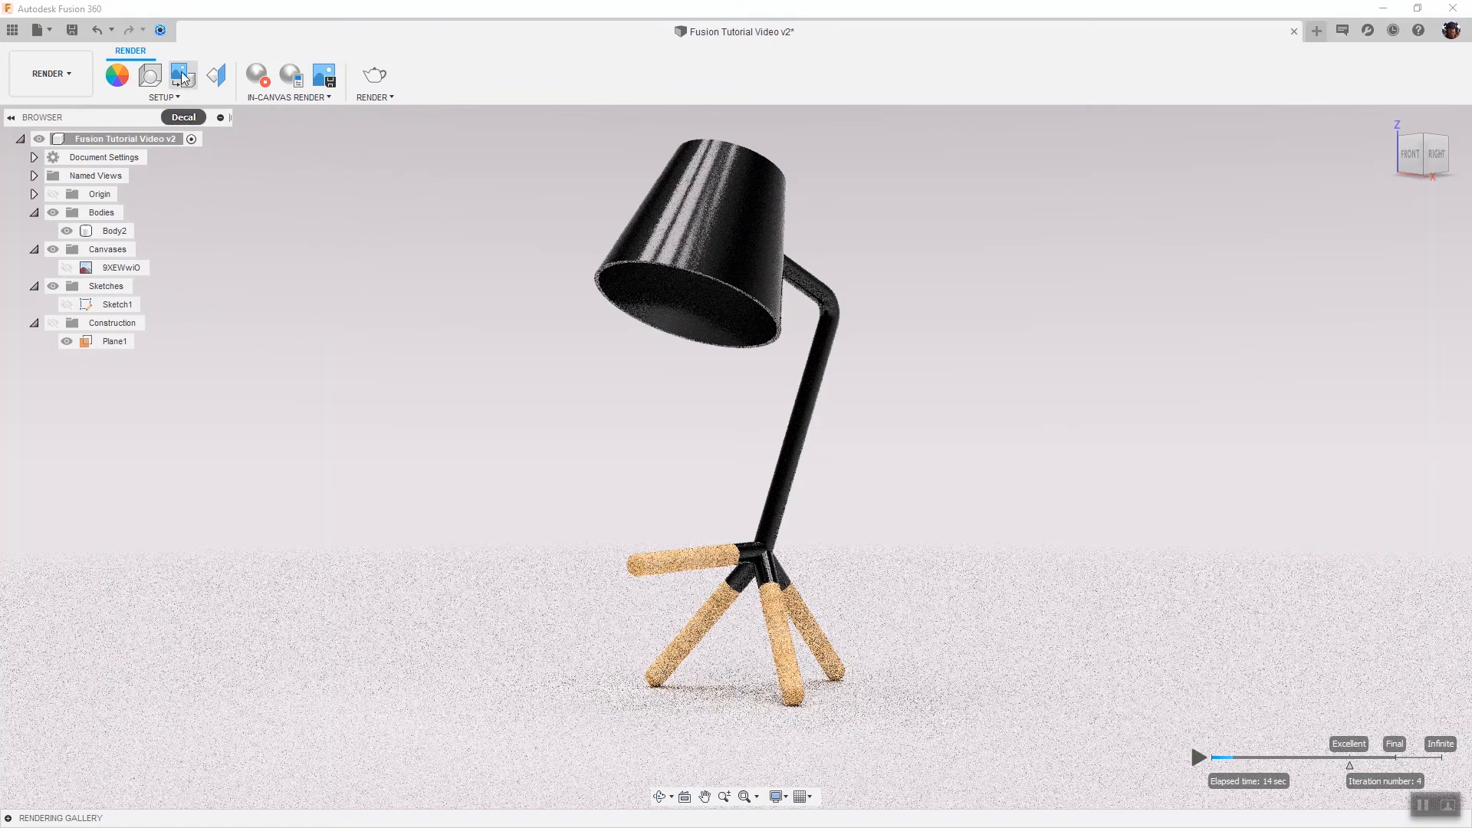
Lower the environment brightness to about 2754 lx, close Scene Settings, and stop the in-canvas render
{"action": "left_click", "coordinate": [151, 75]}
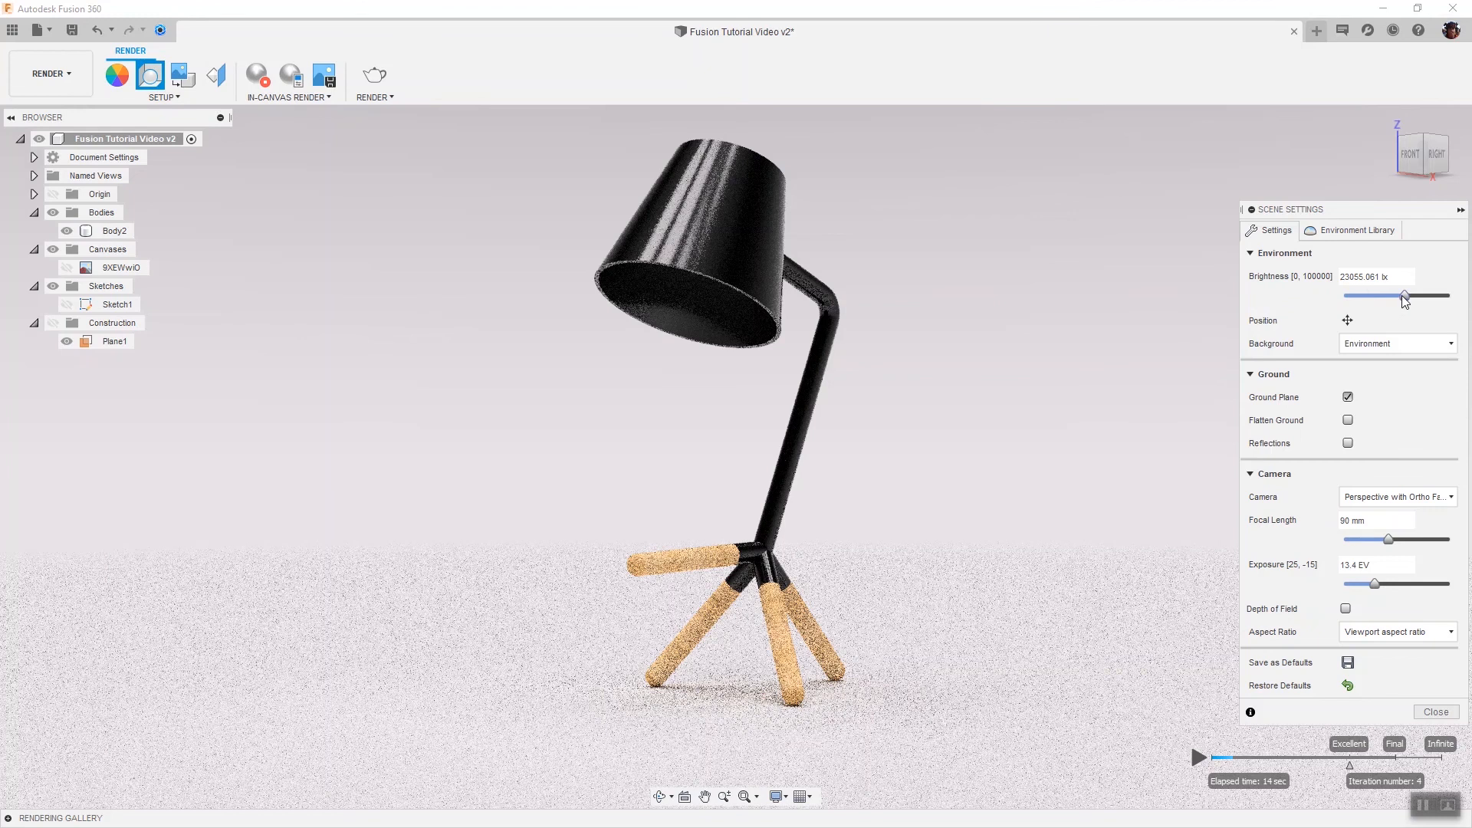
{"action": "left_click_drag", "start_coordinate": [1404, 296], "coordinate": [1376, 297]}
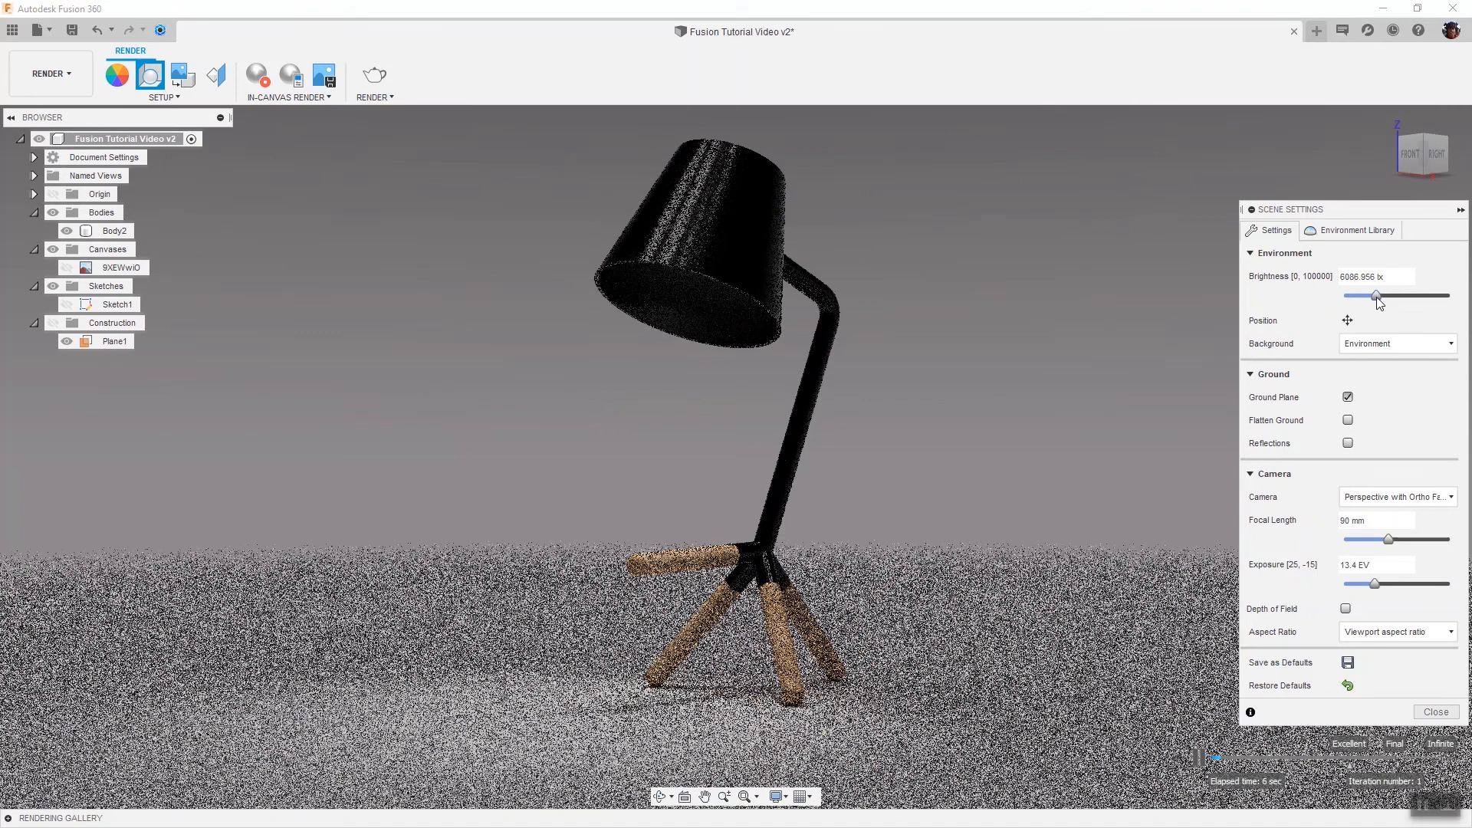
{"action": "left_click_drag", "start_coordinate": [1377, 299], "coordinate": [1359, 303]}
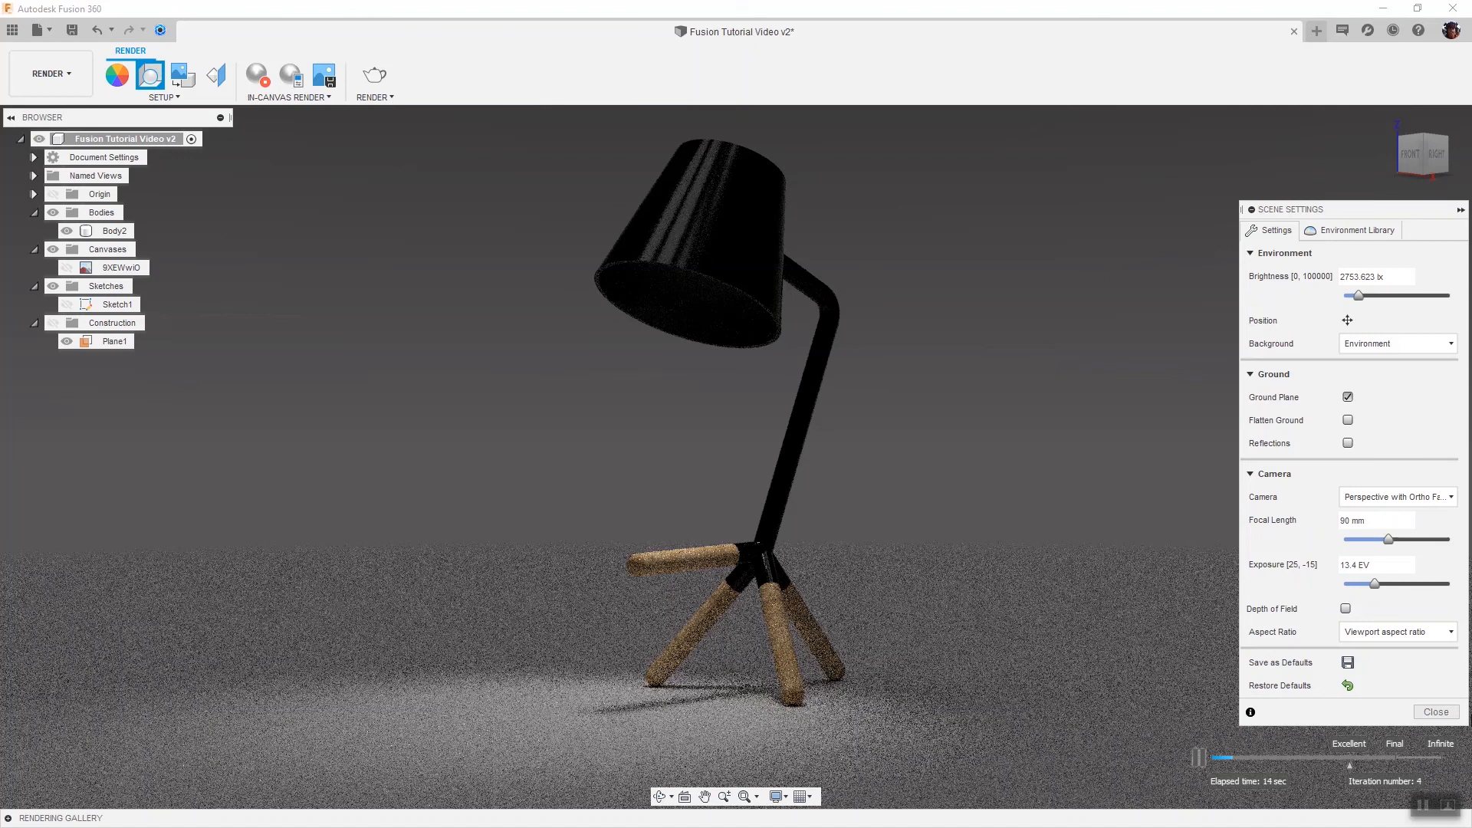
{"action": "left_click", "coordinate": [1436, 713]}
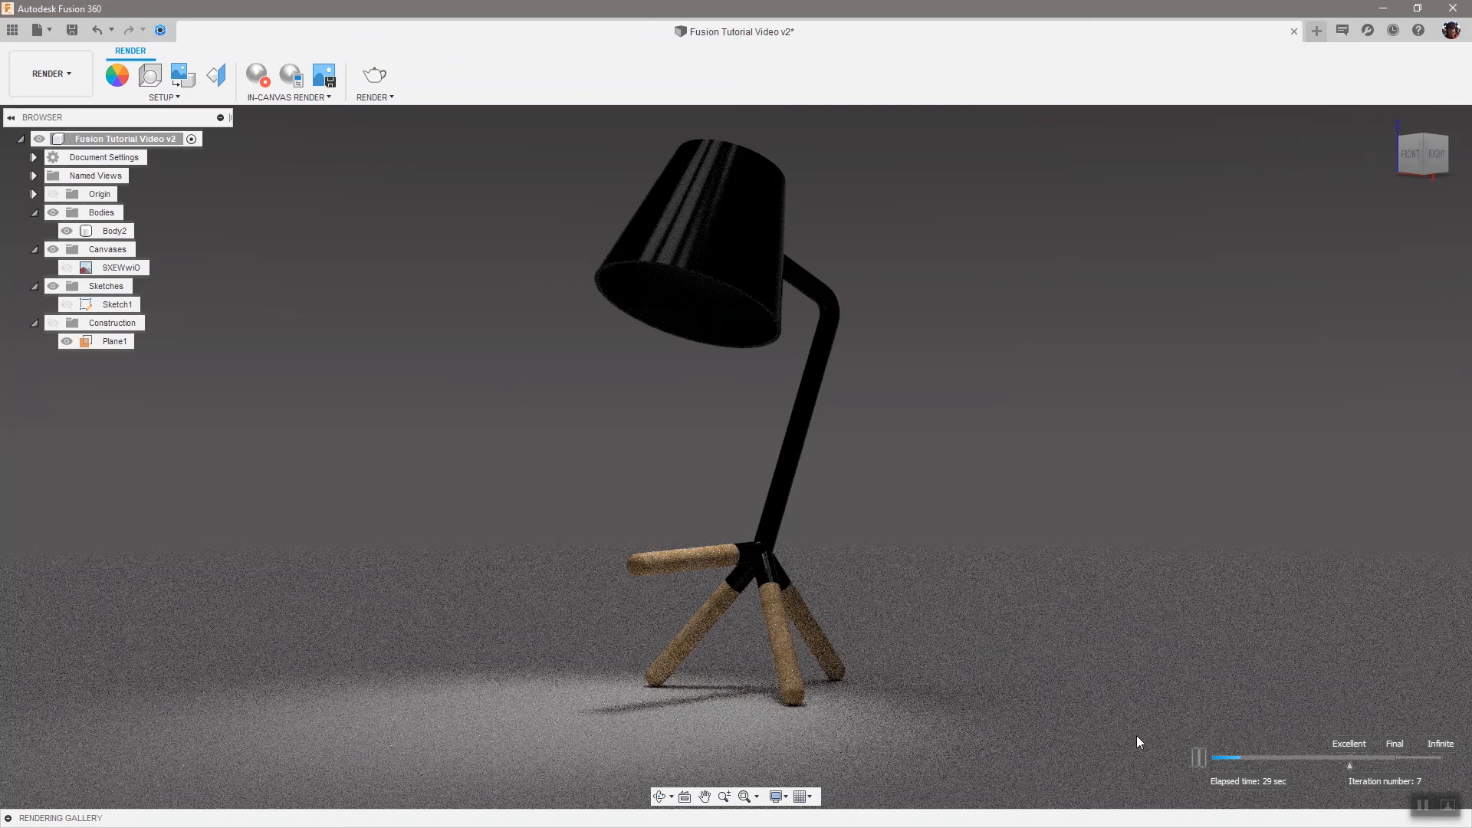
{"action": "left_click", "coordinate": [257, 74]}
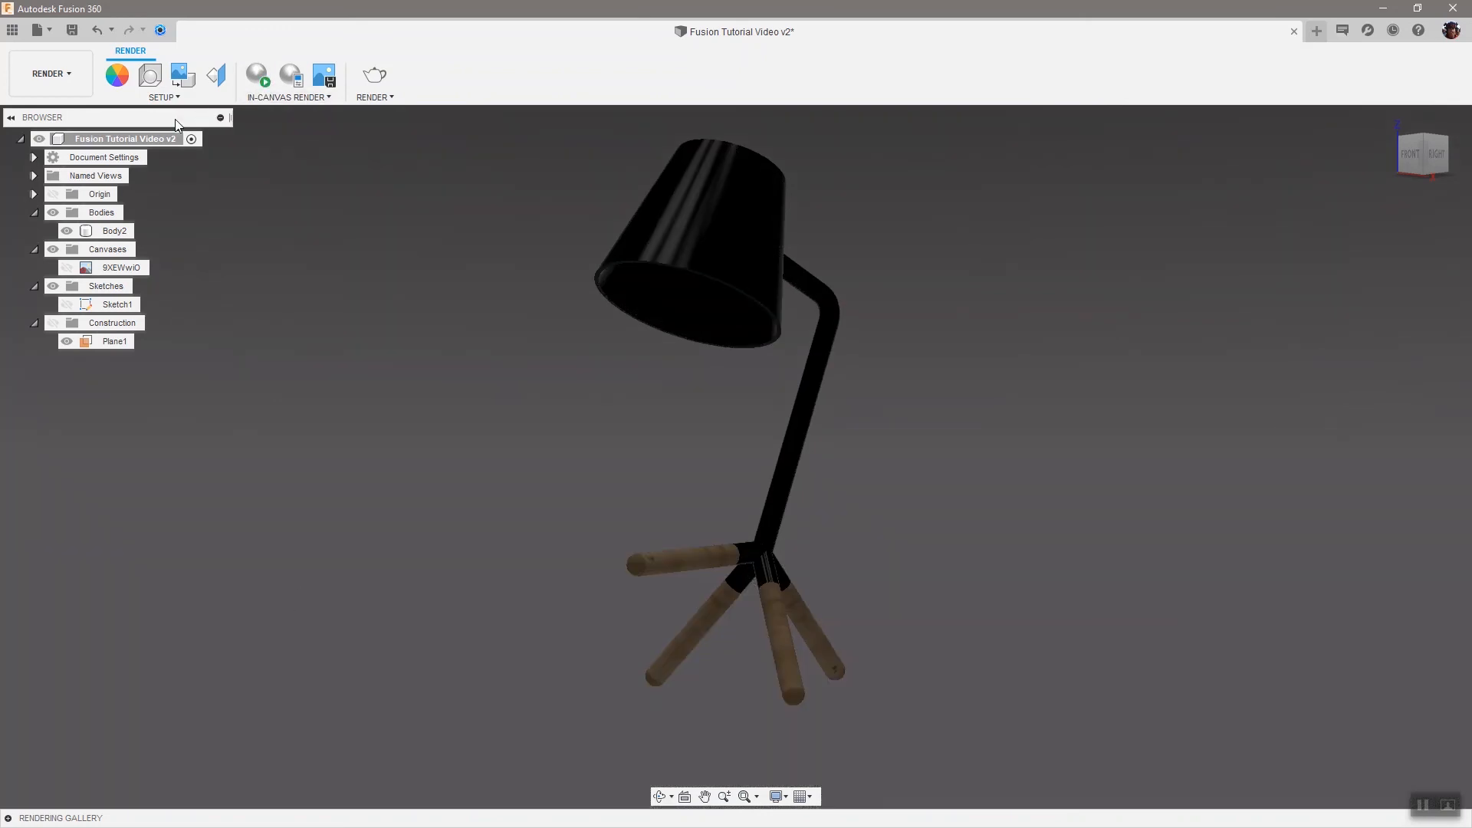
Apply Plastic - Glossy (Grey) to a face of the rear right leg and close the Appearance dialog
{"action": "key", "text": "a"}
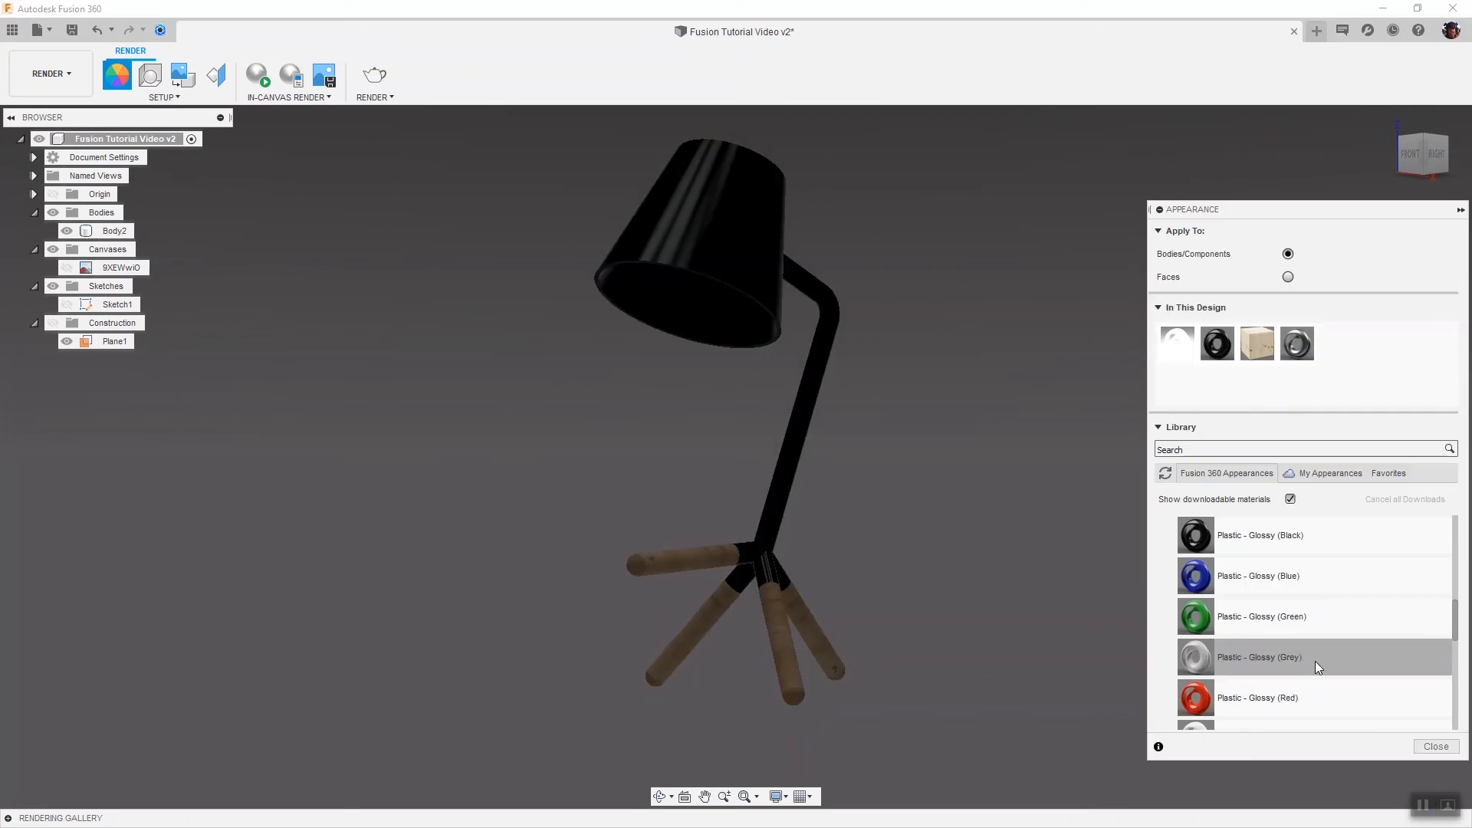
{"action": "left_click", "coordinate": [1288, 277]}
{"action": "left_click_drag", "start_coordinate": [1314, 657], "coordinate": [814, 625]}
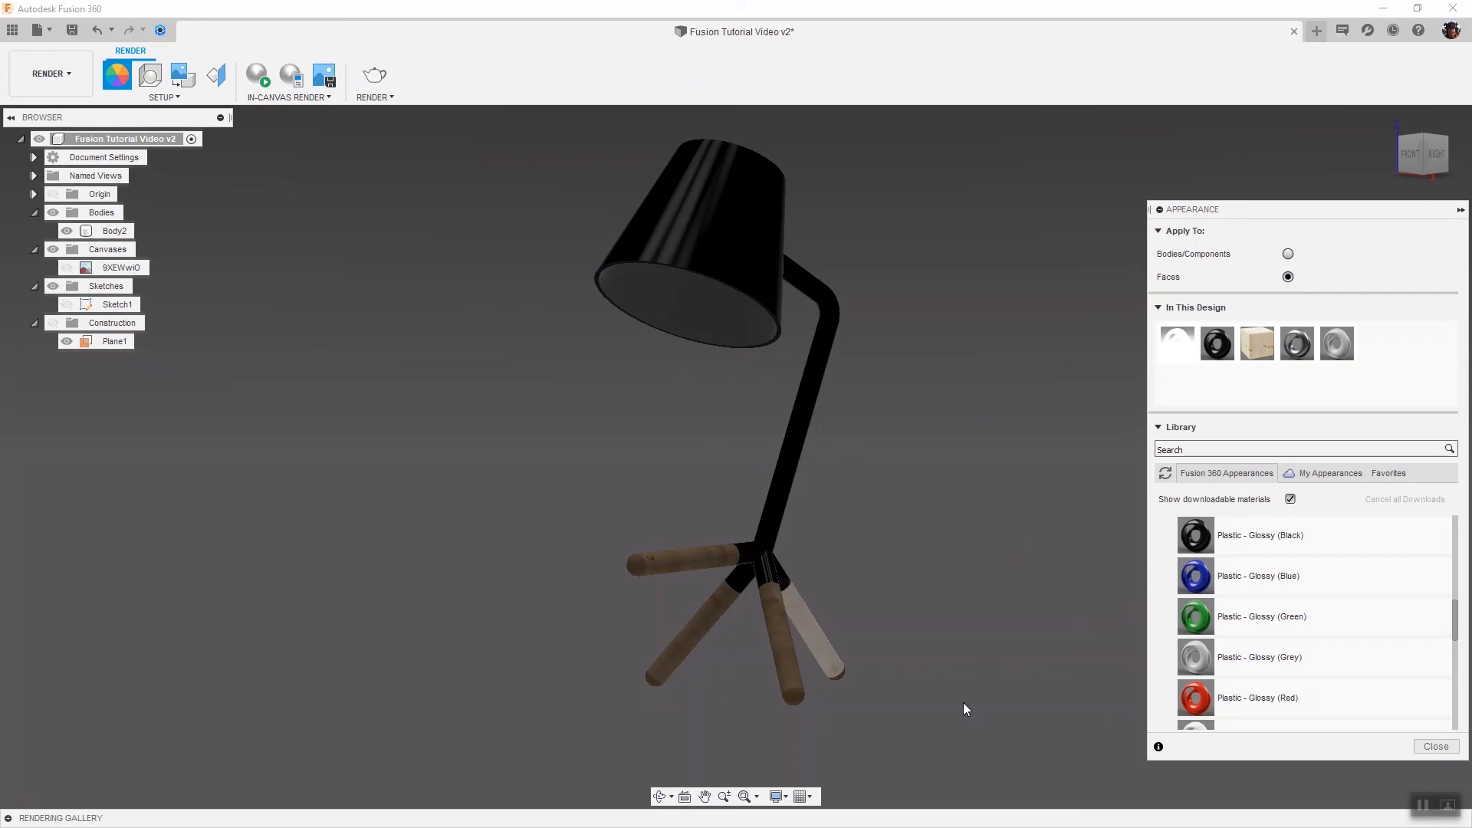
{"action": "left_click", "coordinate": [1426, 746]}
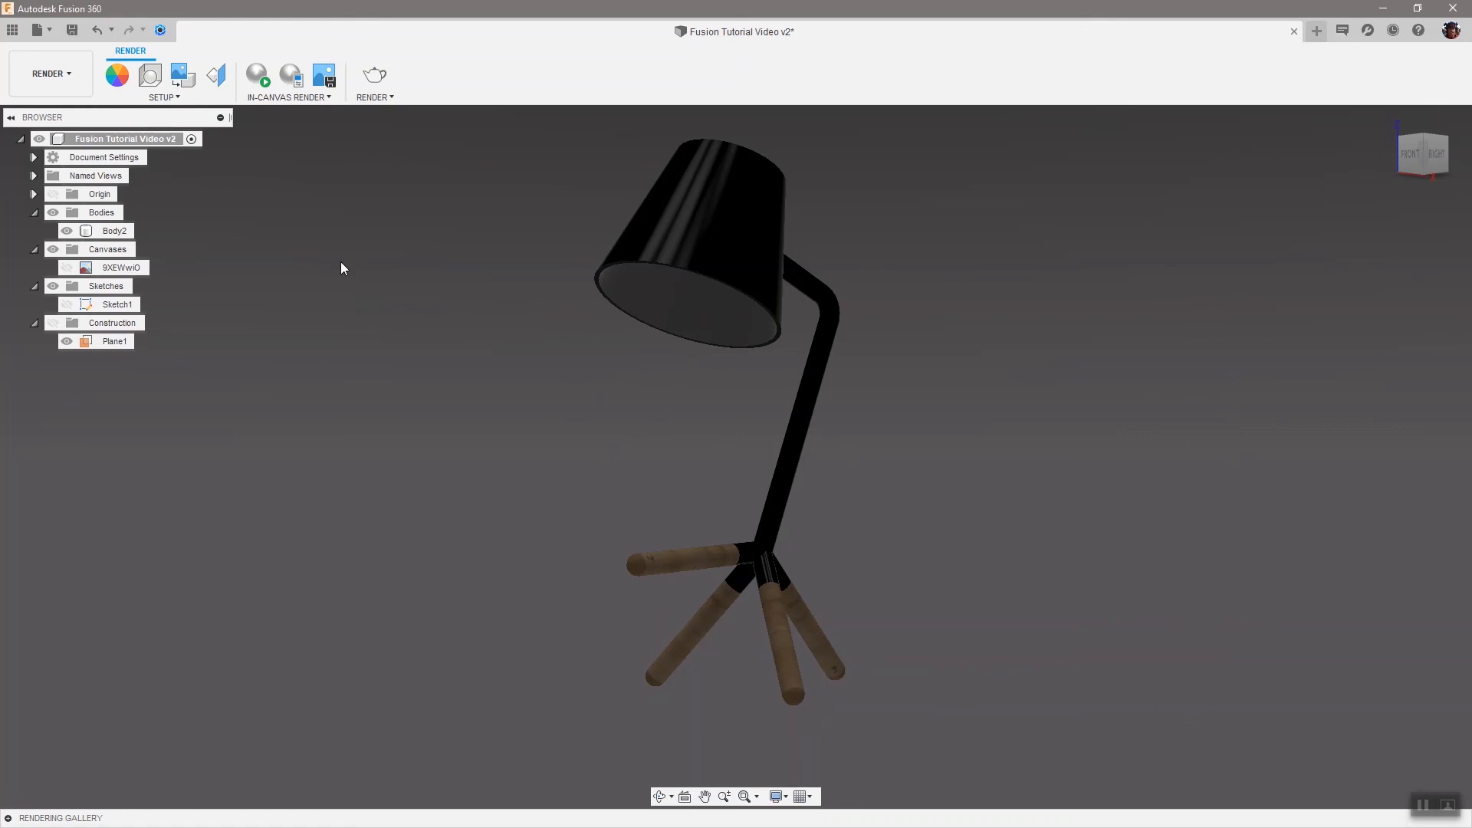
Start an in-canvas render and stop it again
{"action": "left_click", "coordinate": [257, 74]}
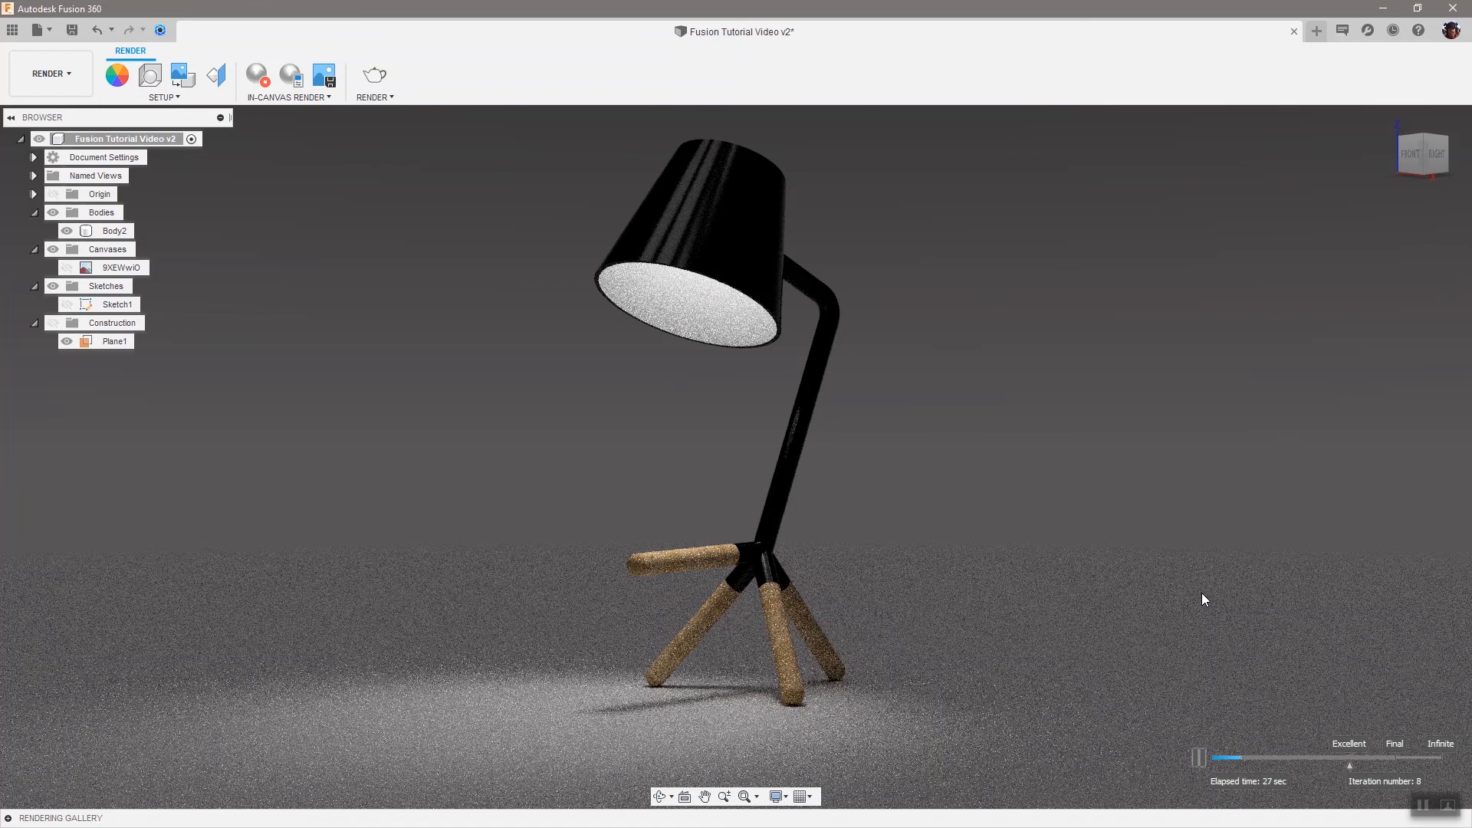
{"action": "left_click", "coordinate": [258, 75]}
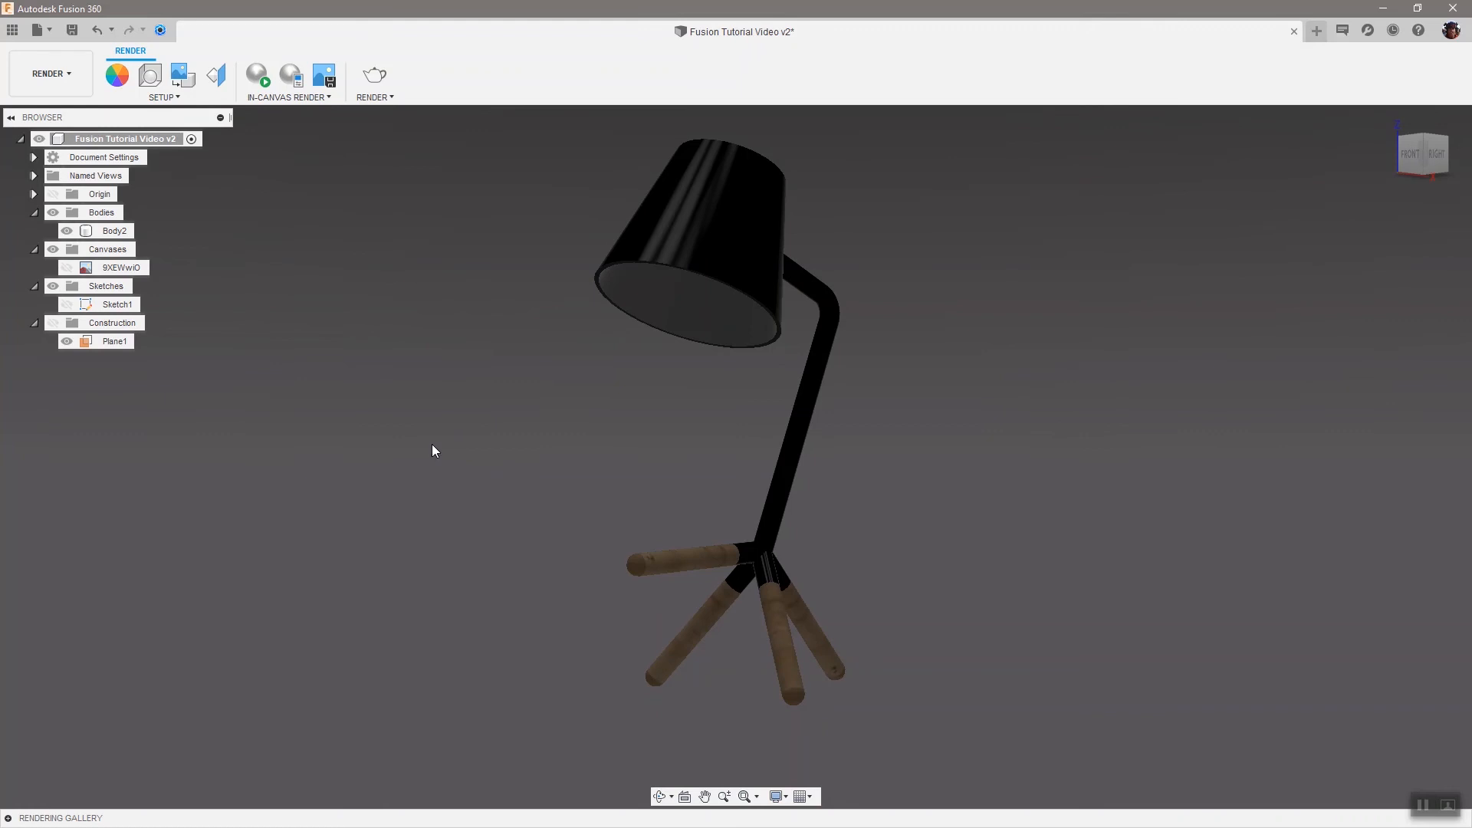
Switch to the Design workspace and copy the lamp body Body2
{"action": "left_click", "coordinate": [52, 79]}
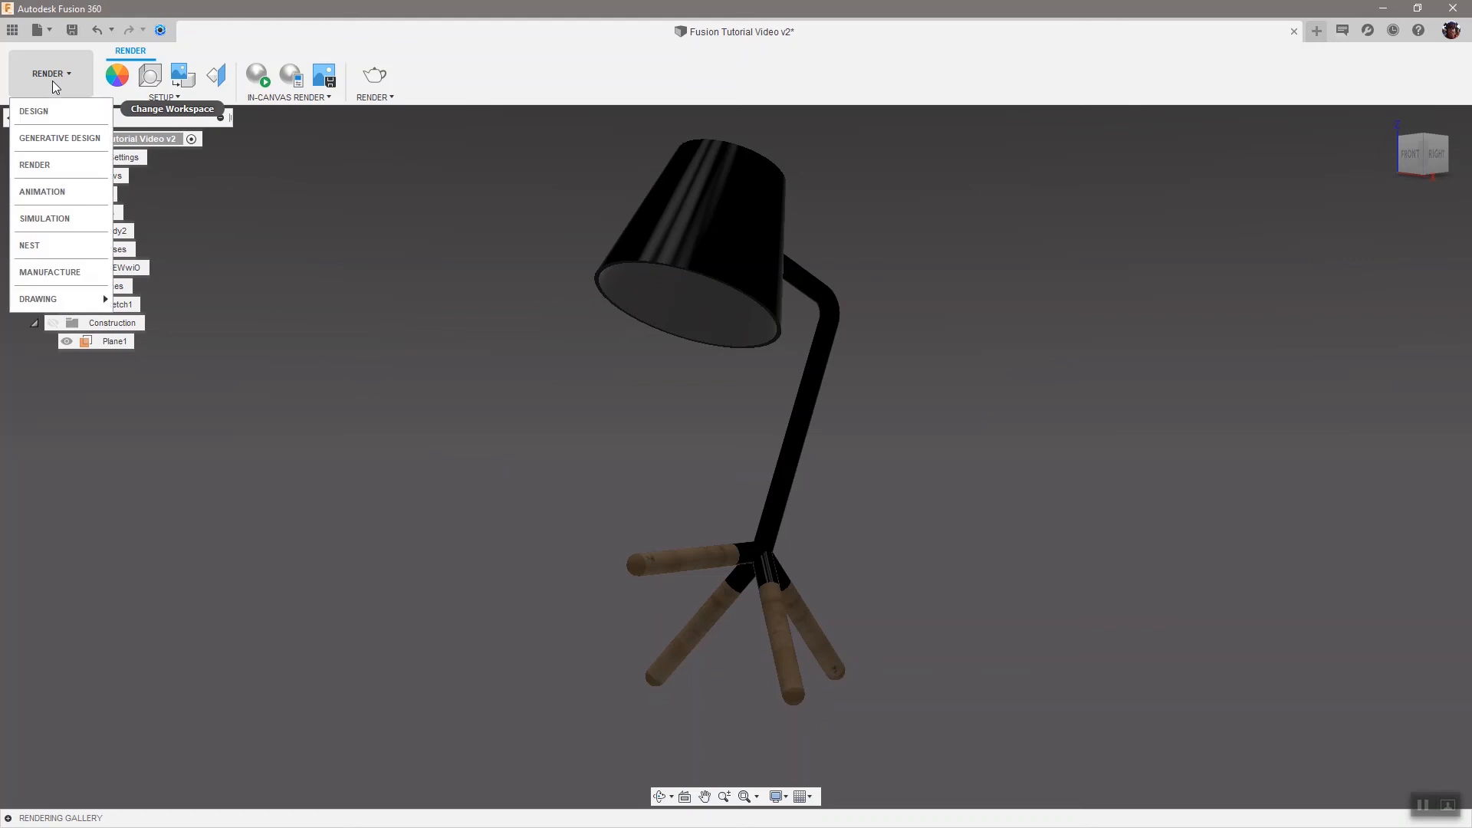
{"action": "left_click", "coordinate": [53, 112]}
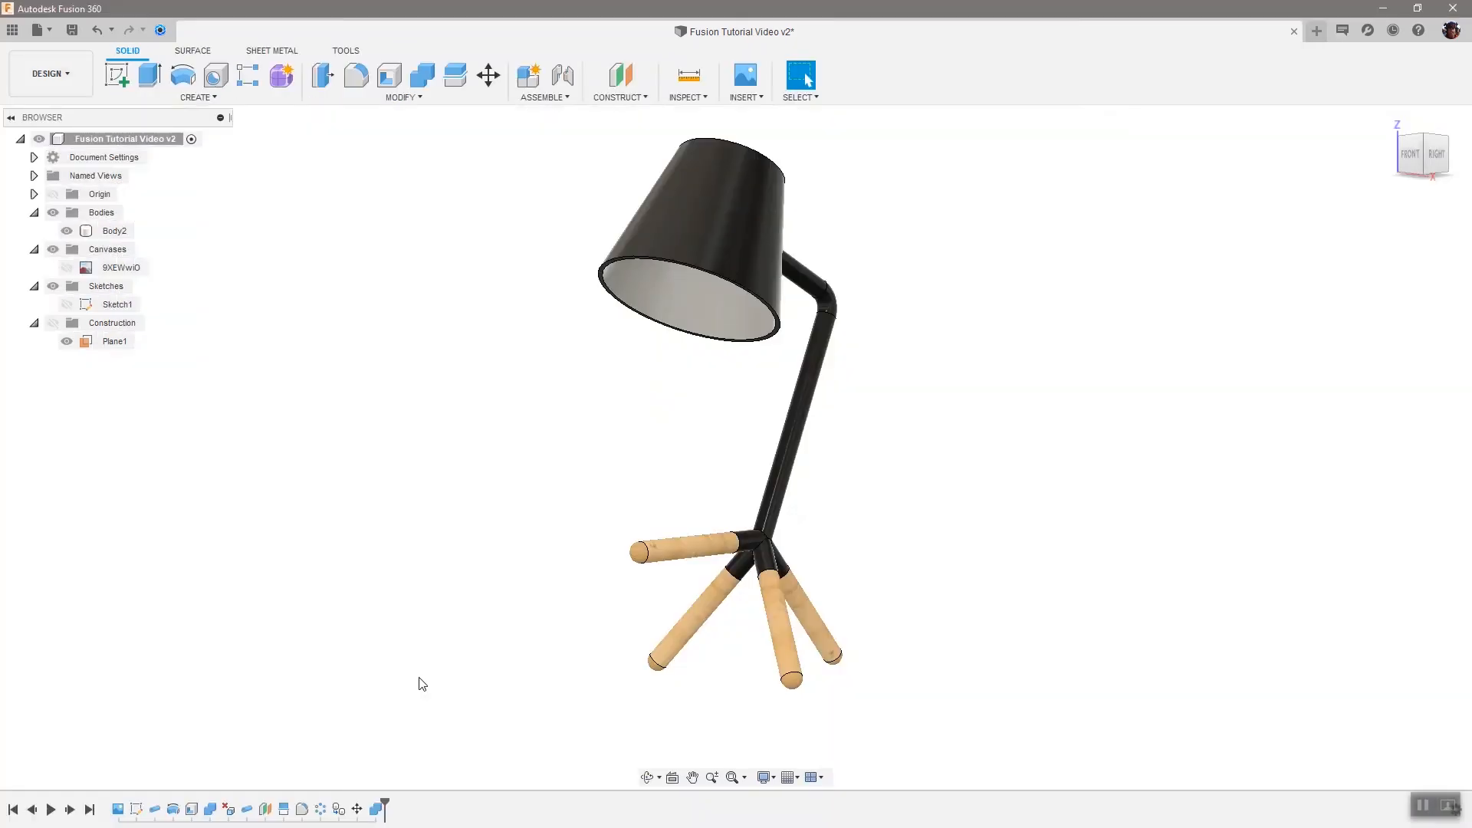
{"action": "right_click", "coordinate": [98, 234]}
{"action": "left_click", "coordinate": [375, 328]}
{"action": "left_click", "coordinate": [115, 231]}
{"action": "right_click", "coordinate": [121, 233]}
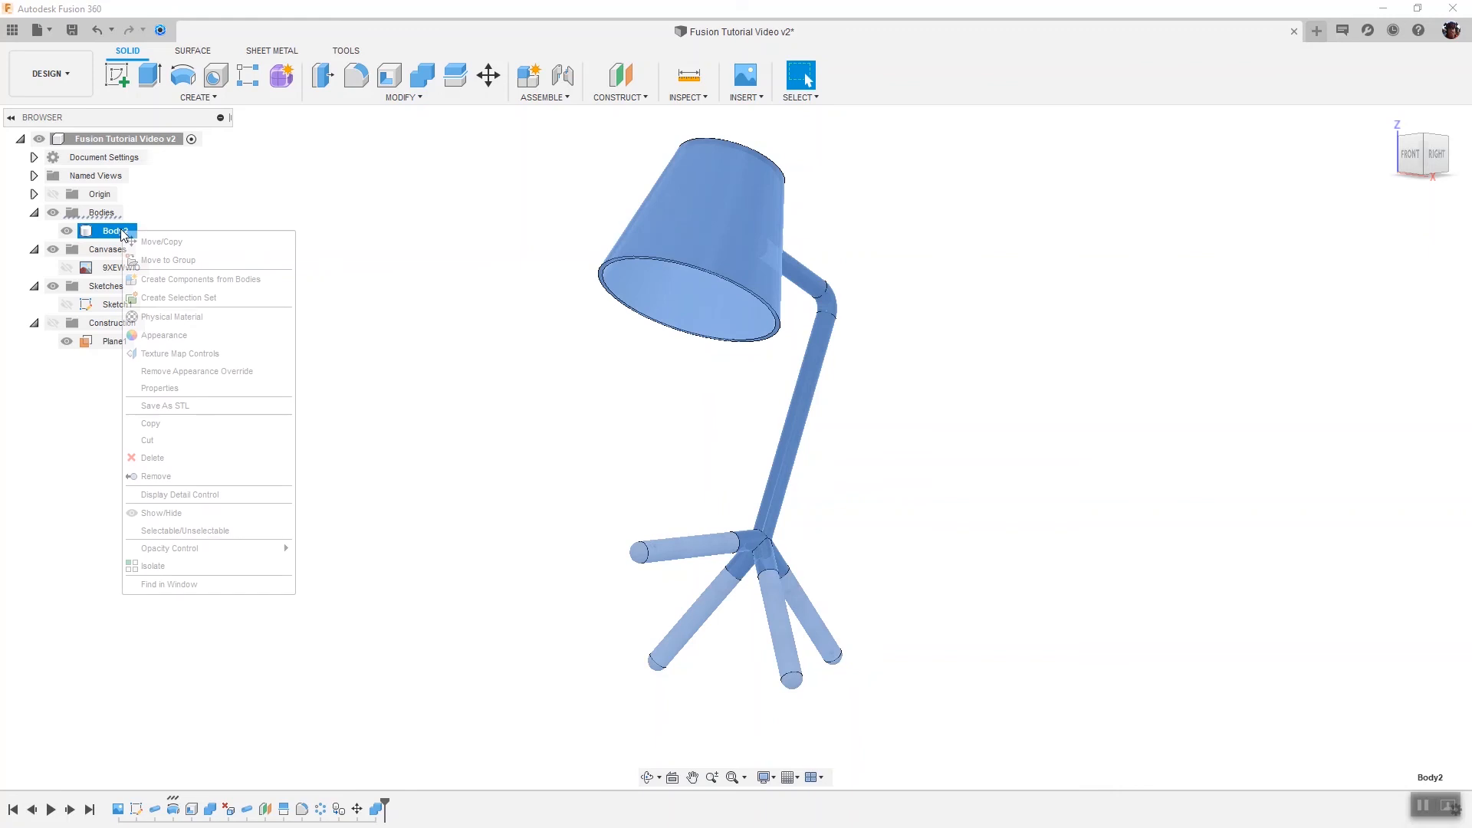
{"action": "left_click", "coordinate": [170, 435]}
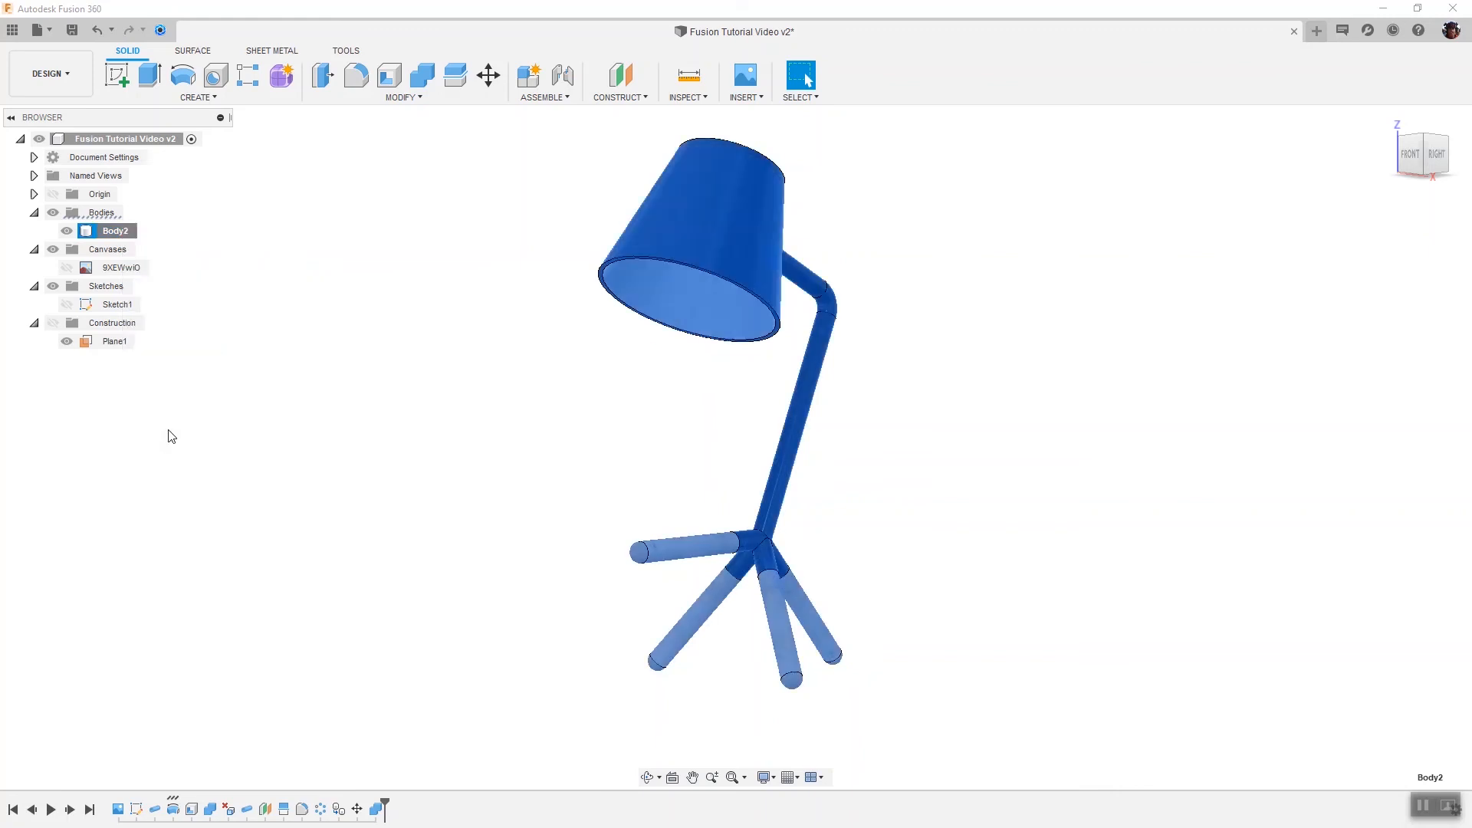
Paste the body into the root component and move the copy about 375 mm along X
{"action": "left_click", "coordinate": [124, 139]}
{"action": "right_click", "coordinate": [122, 139]}
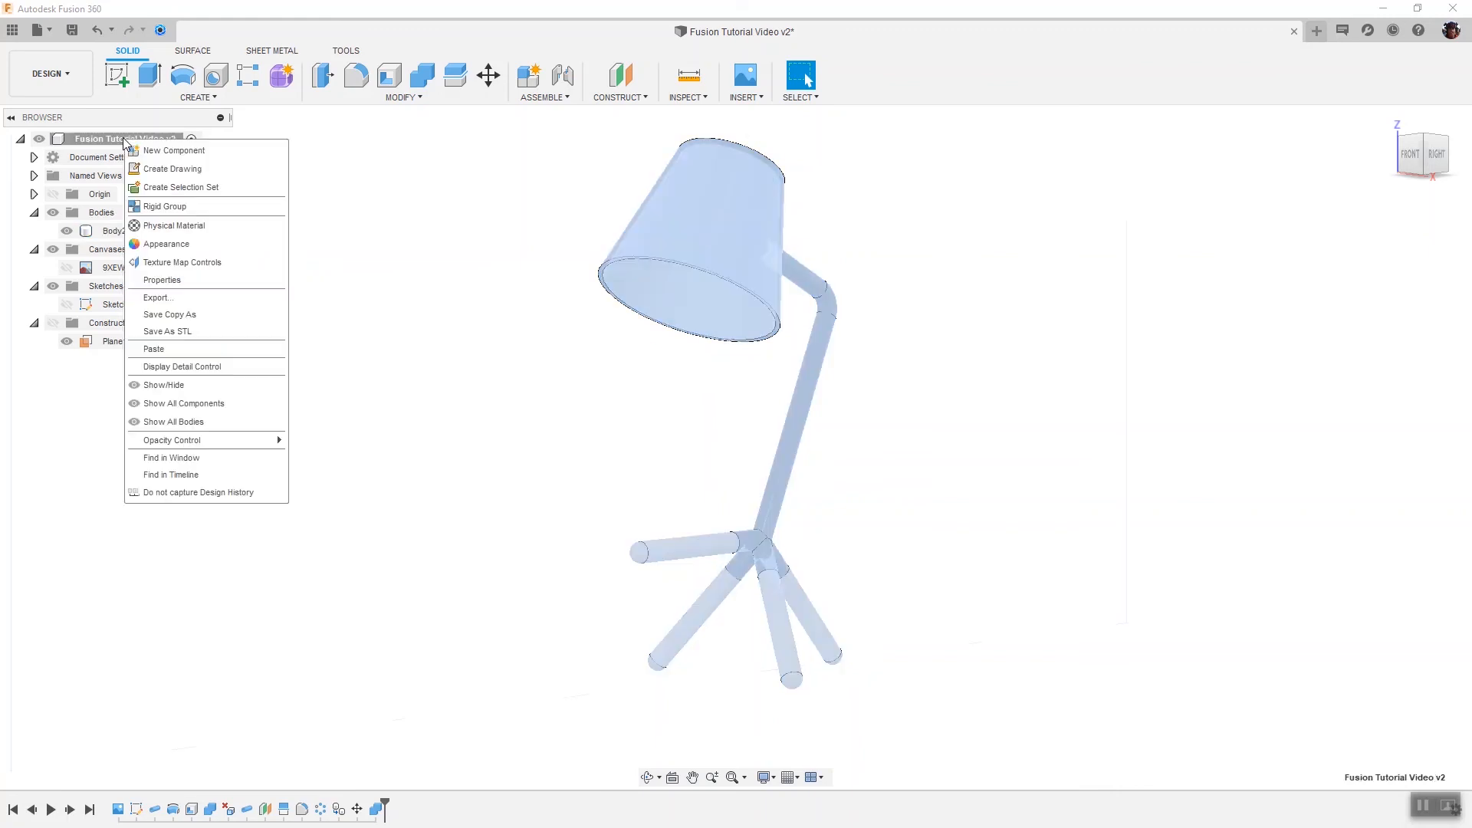
{"action": "left_click", "coordinate": [150, 354]}
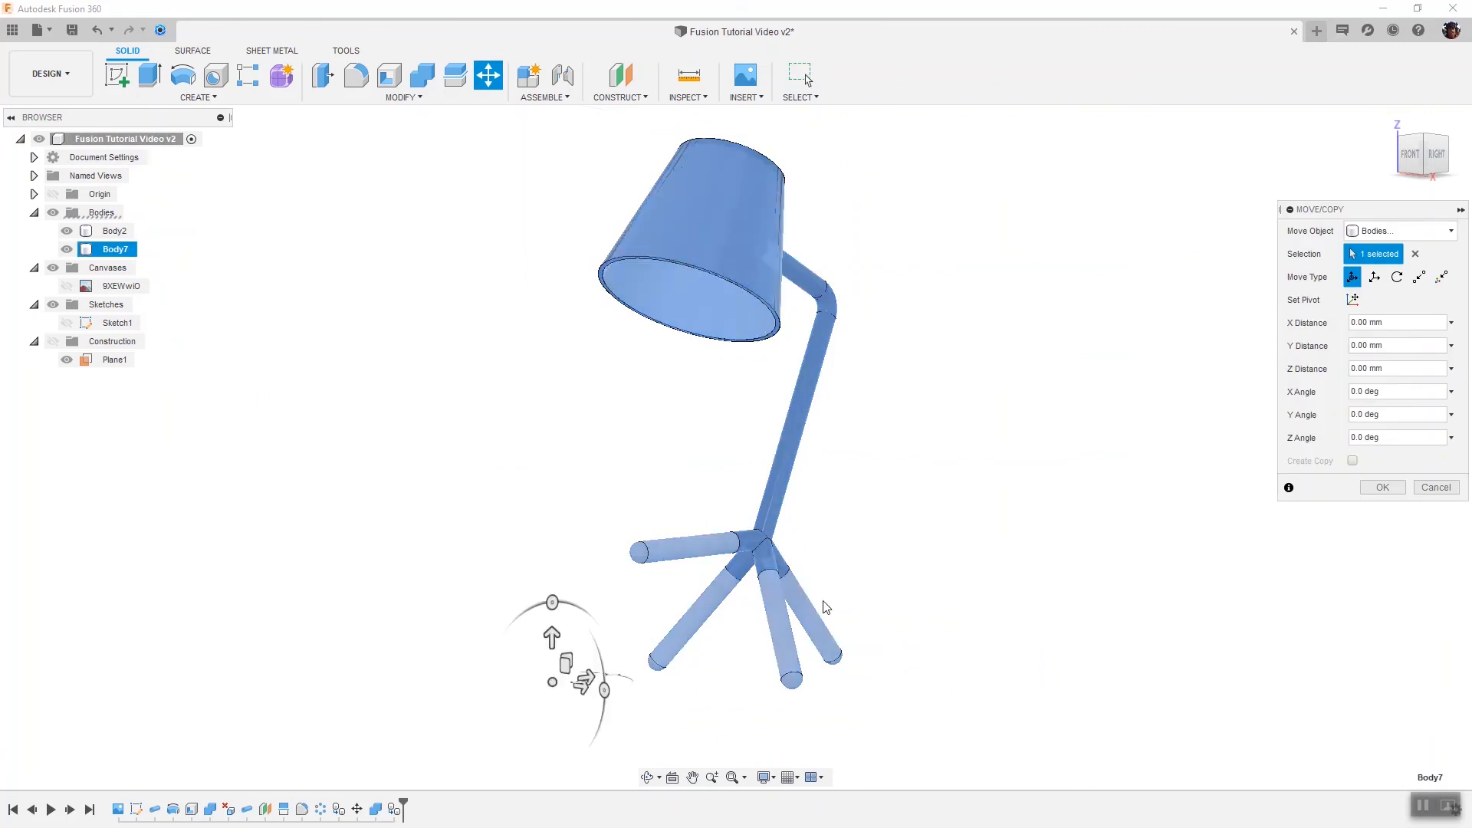
{"action": "left_click_drag", "start_coordinate": [626, 706], "coordinate": [937, 756]}
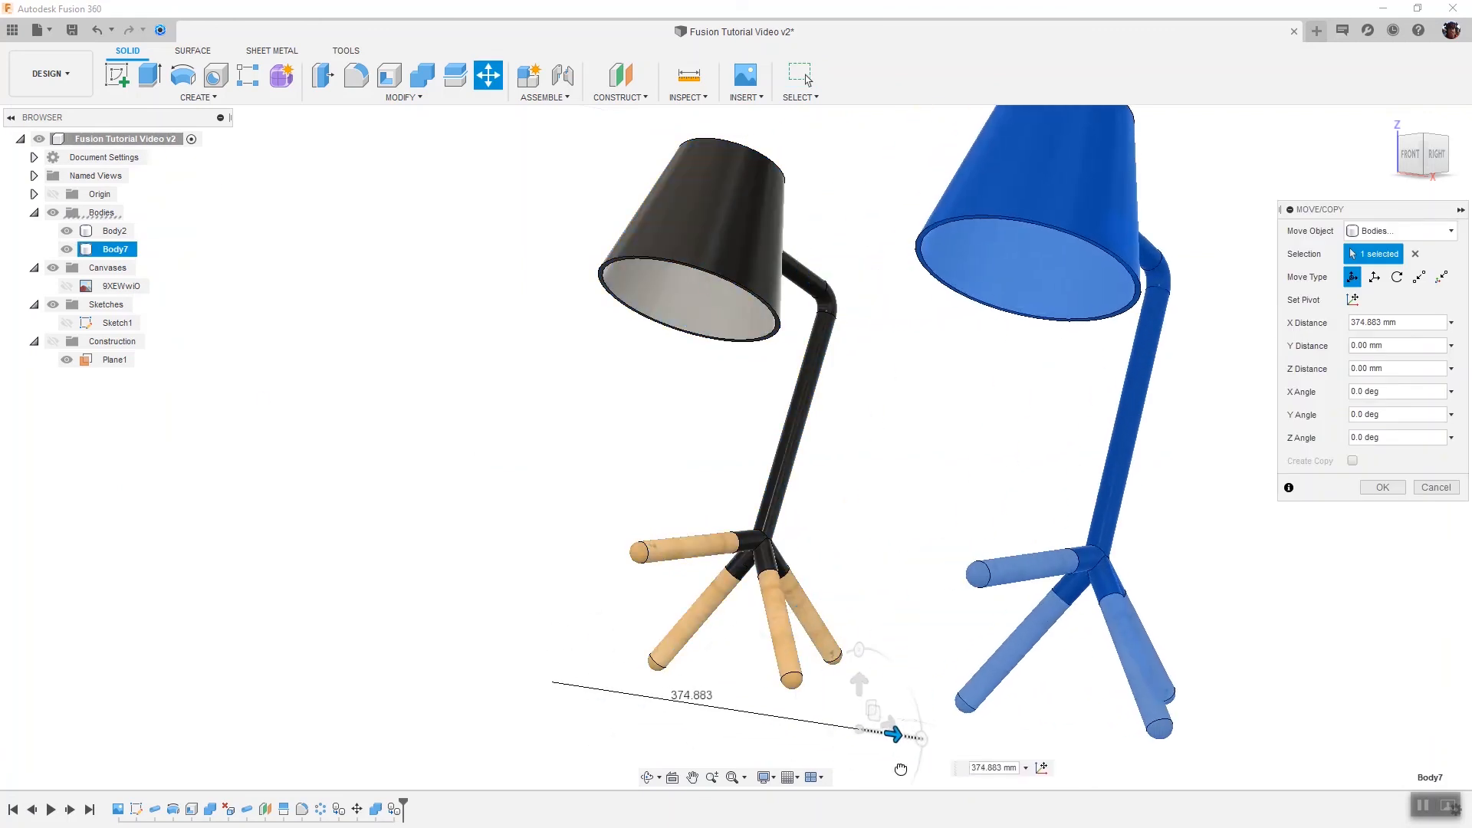
{"action": "left_click", "coordinate": [1383, 489]}
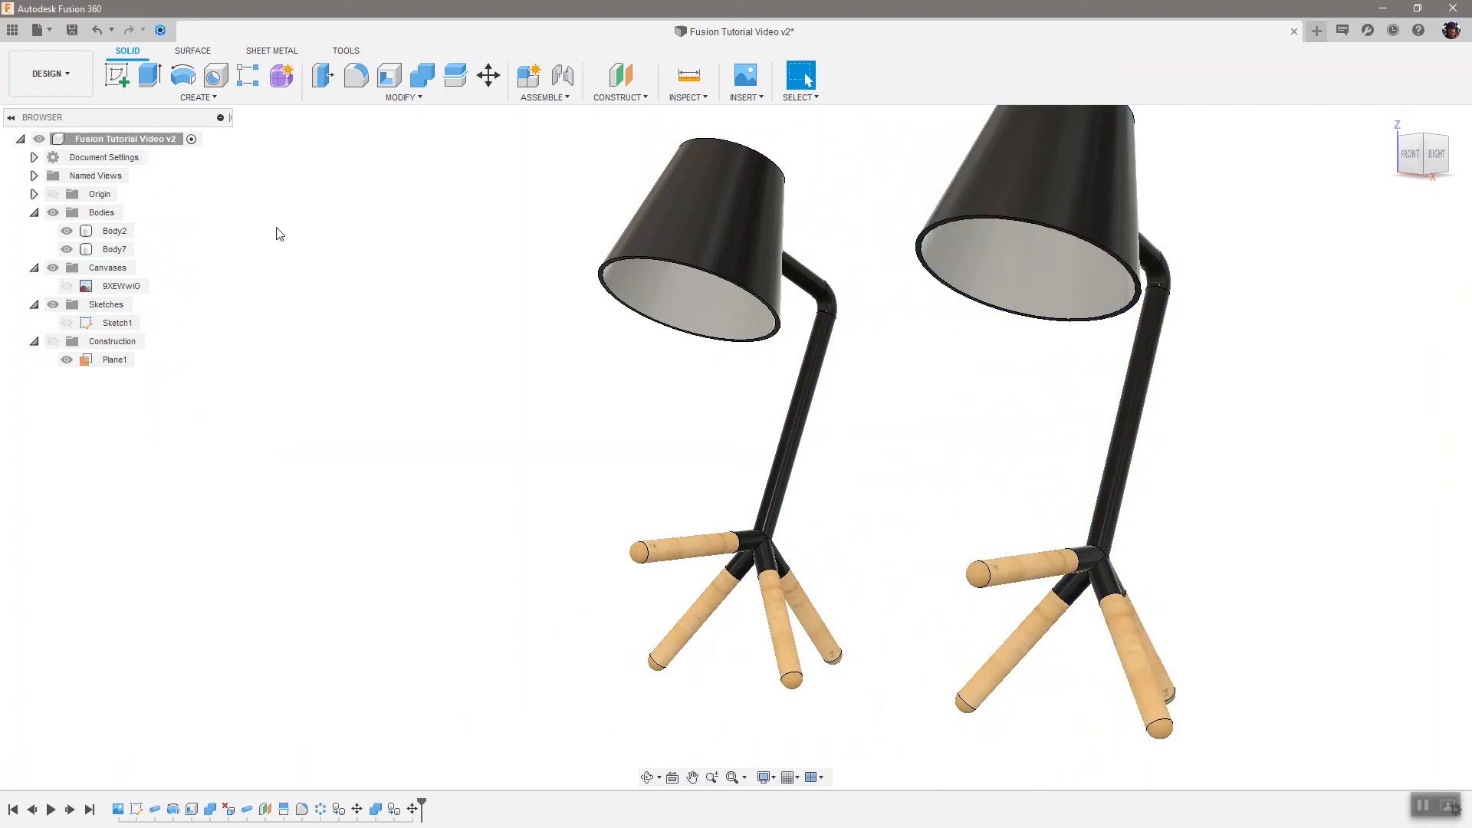
Paste a second copy of the lamp and move it about 486 mm the opposite way along X
{"action": "right_click", "coordinate": [108, 146]}
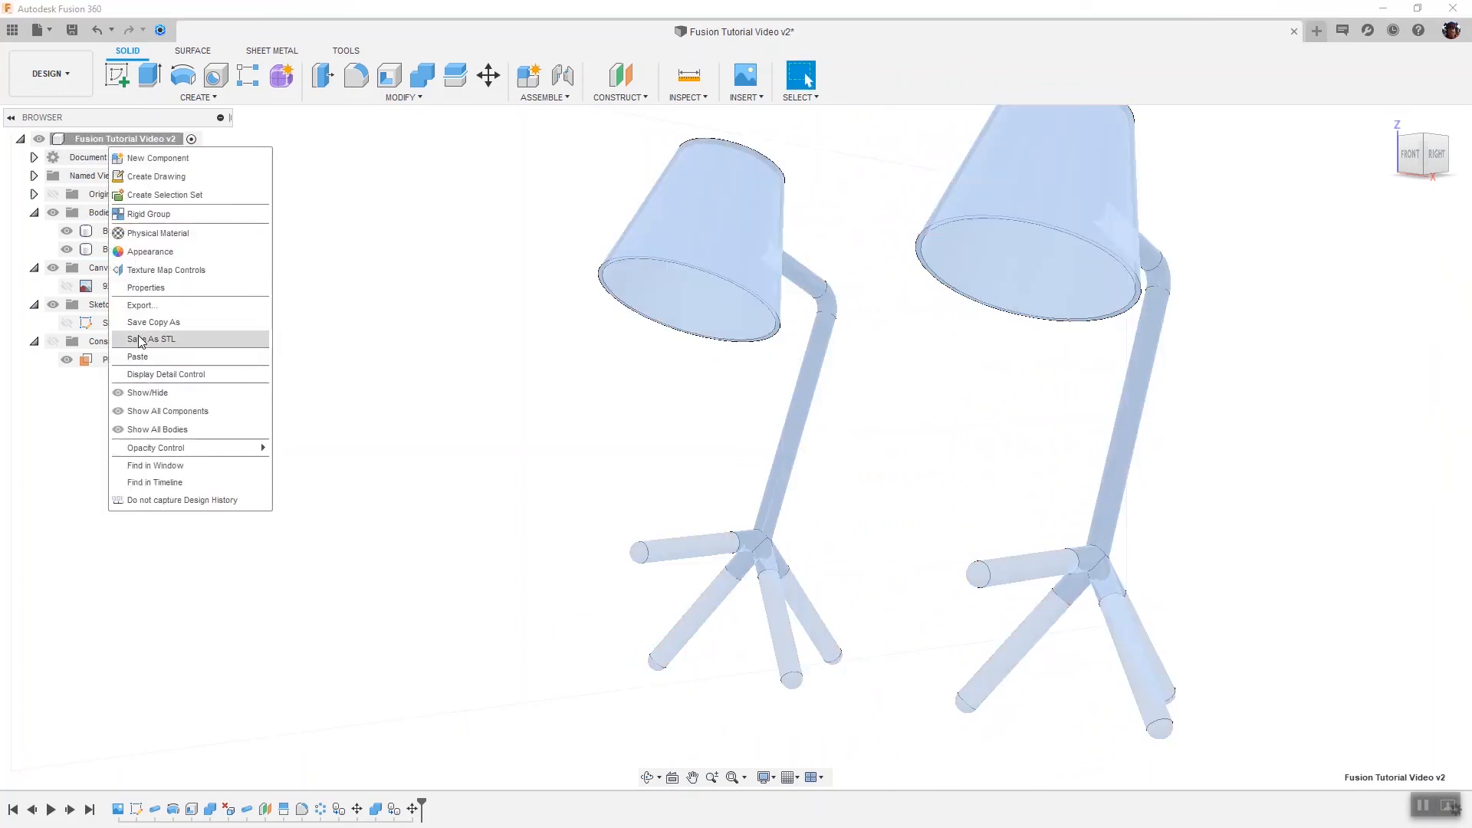
{"action": "left_click", "coordinate": [147, 358]}
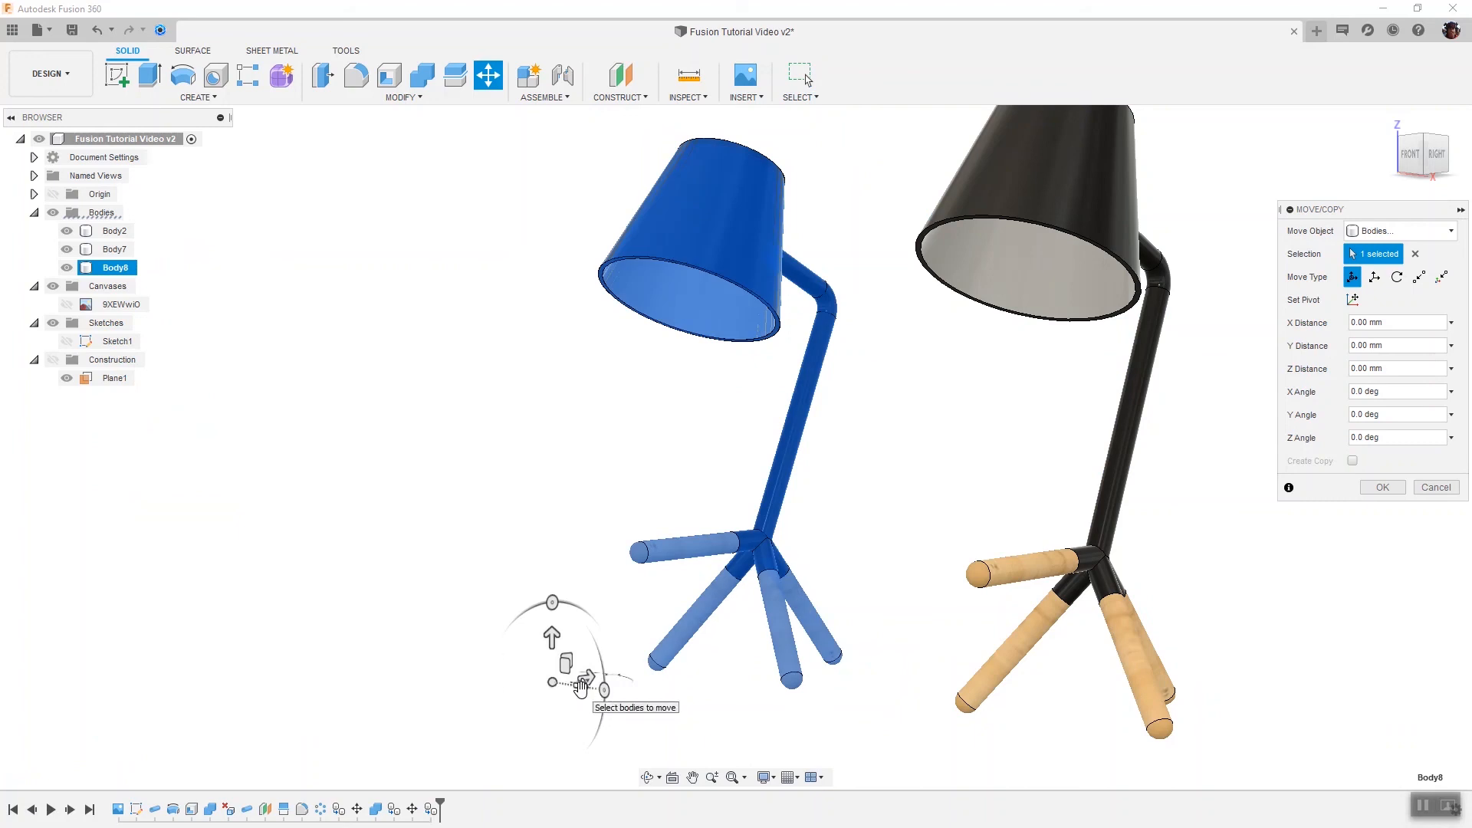
{"action": "left_click_drag", "start_coordinate": [581, 683], "coordinate": [303, 623]}
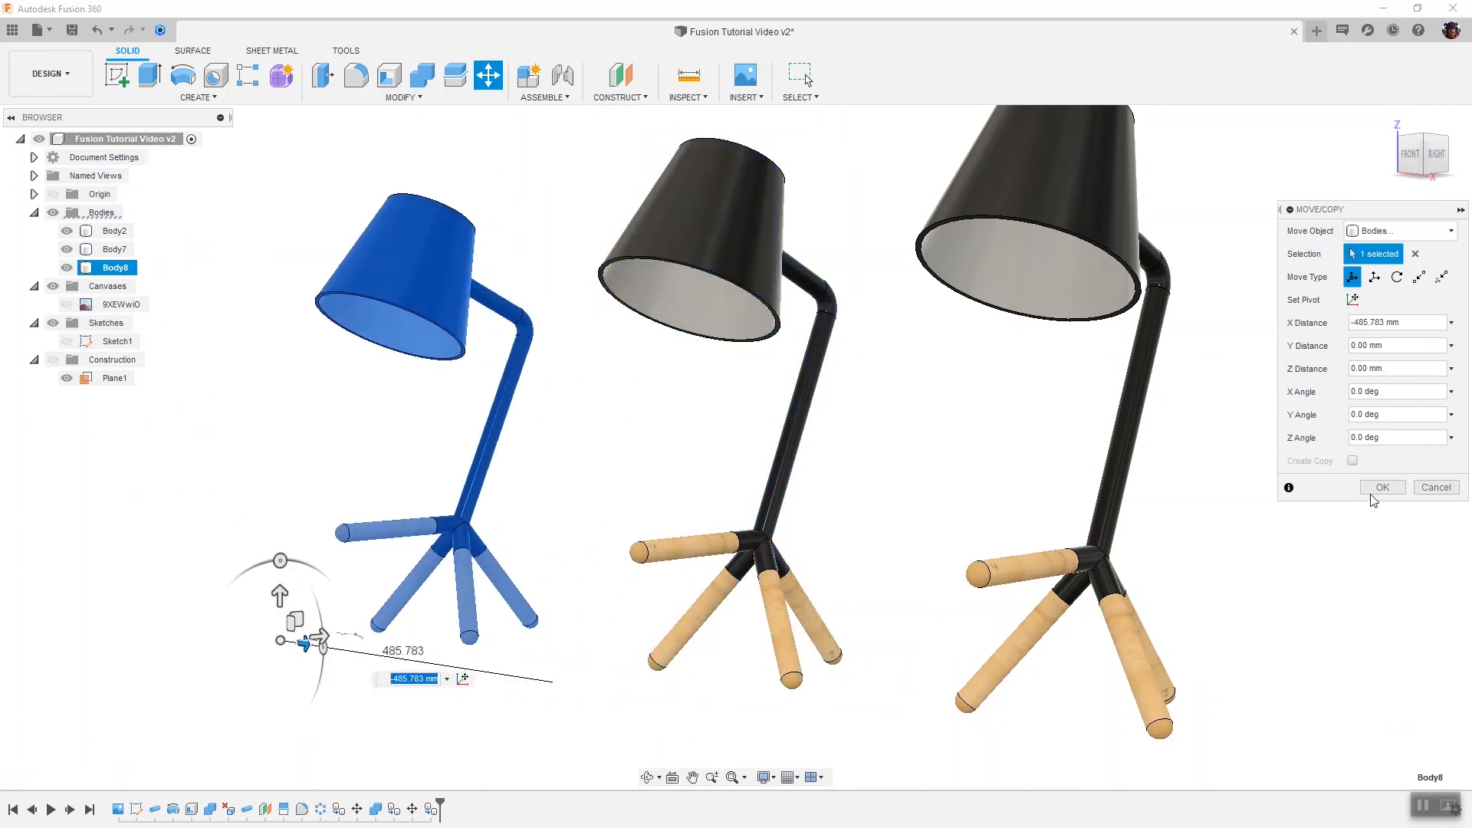
{"action": "left_click", "coordinate": [1382, 486]}
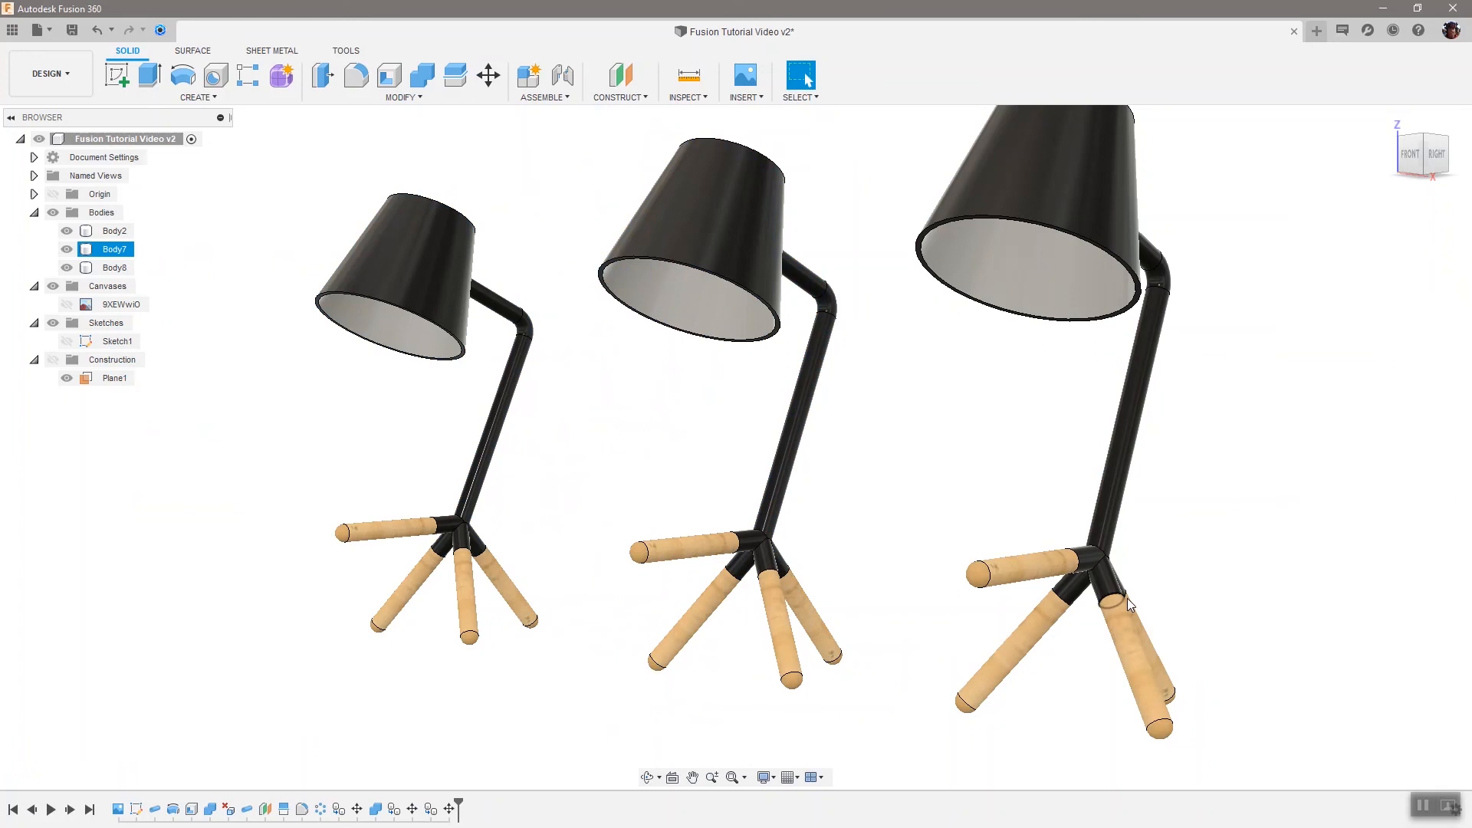
Return to the Render workspace and apply Plastic - Glossy (Red) to the left lamp body, keeping face appearances
{"action": "left_click", "coordinate": [54, 82]}
{"action": "left_click", "coordinate": [47, 164]}
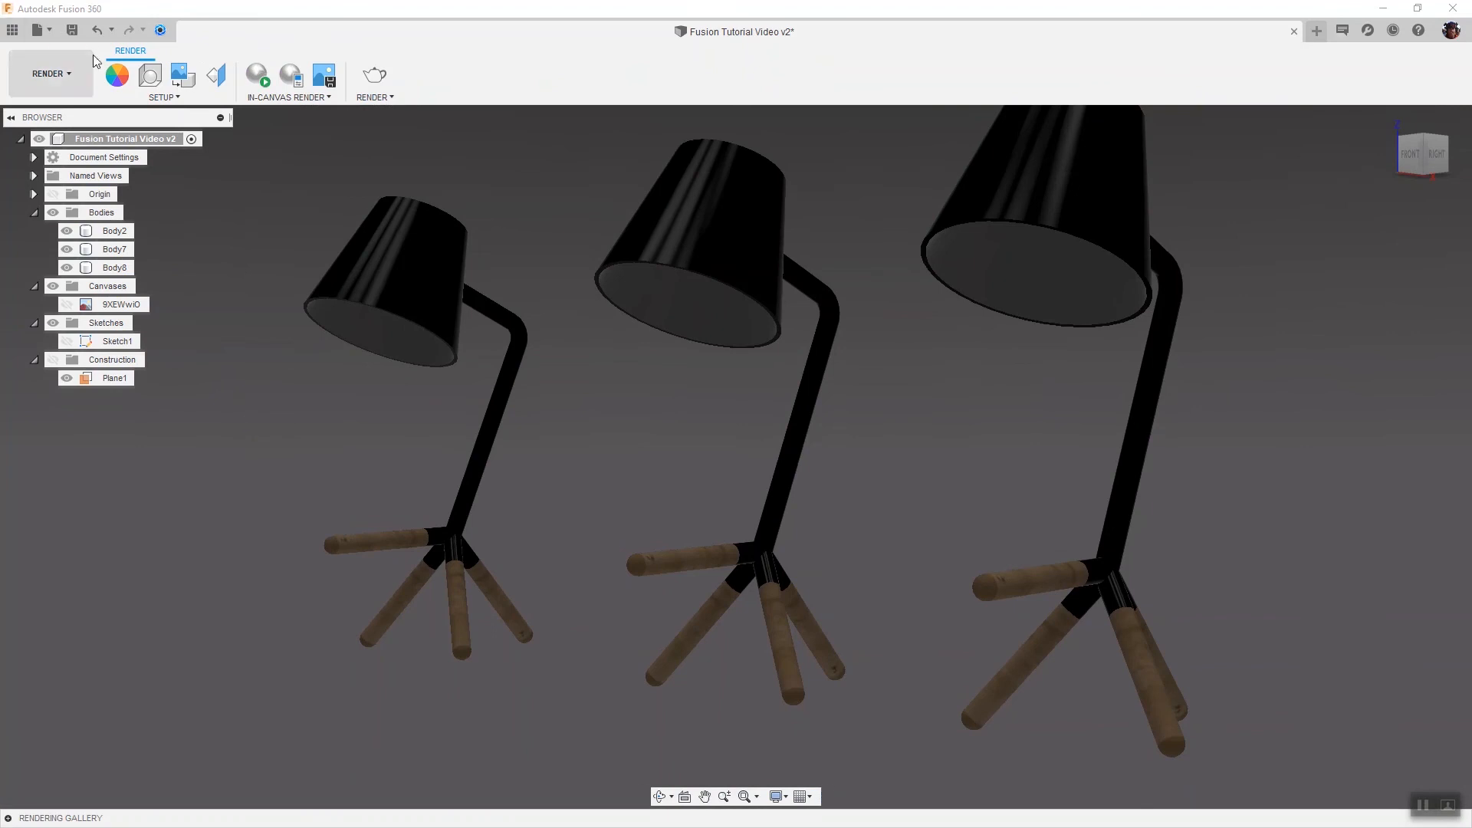
{"action": "left_click", "coordinate": [113, 81]}
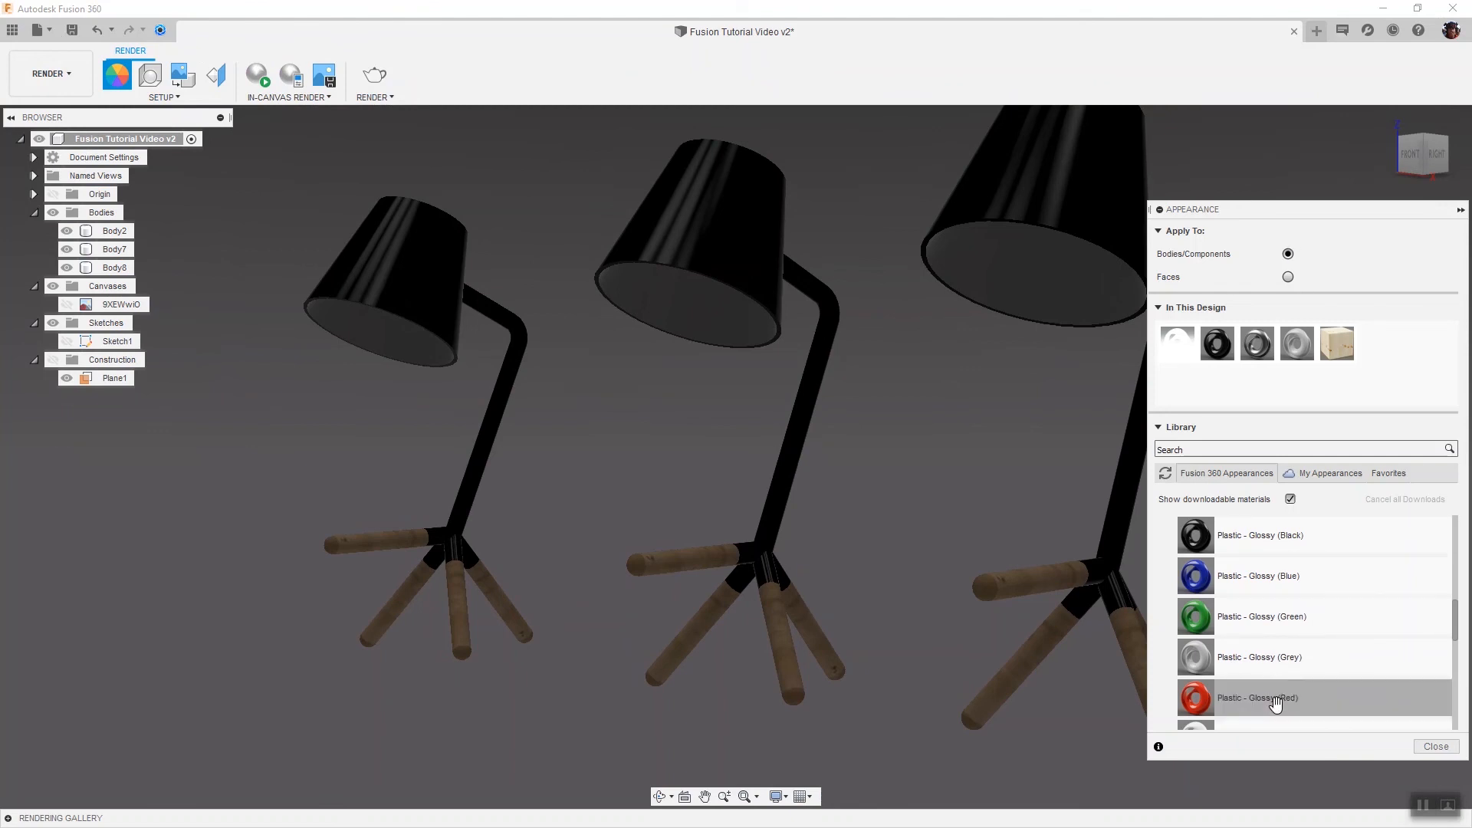
{"action": "left_click_drag", "start_coordinate": [1275, 698], "coordinate": [402, 271]}
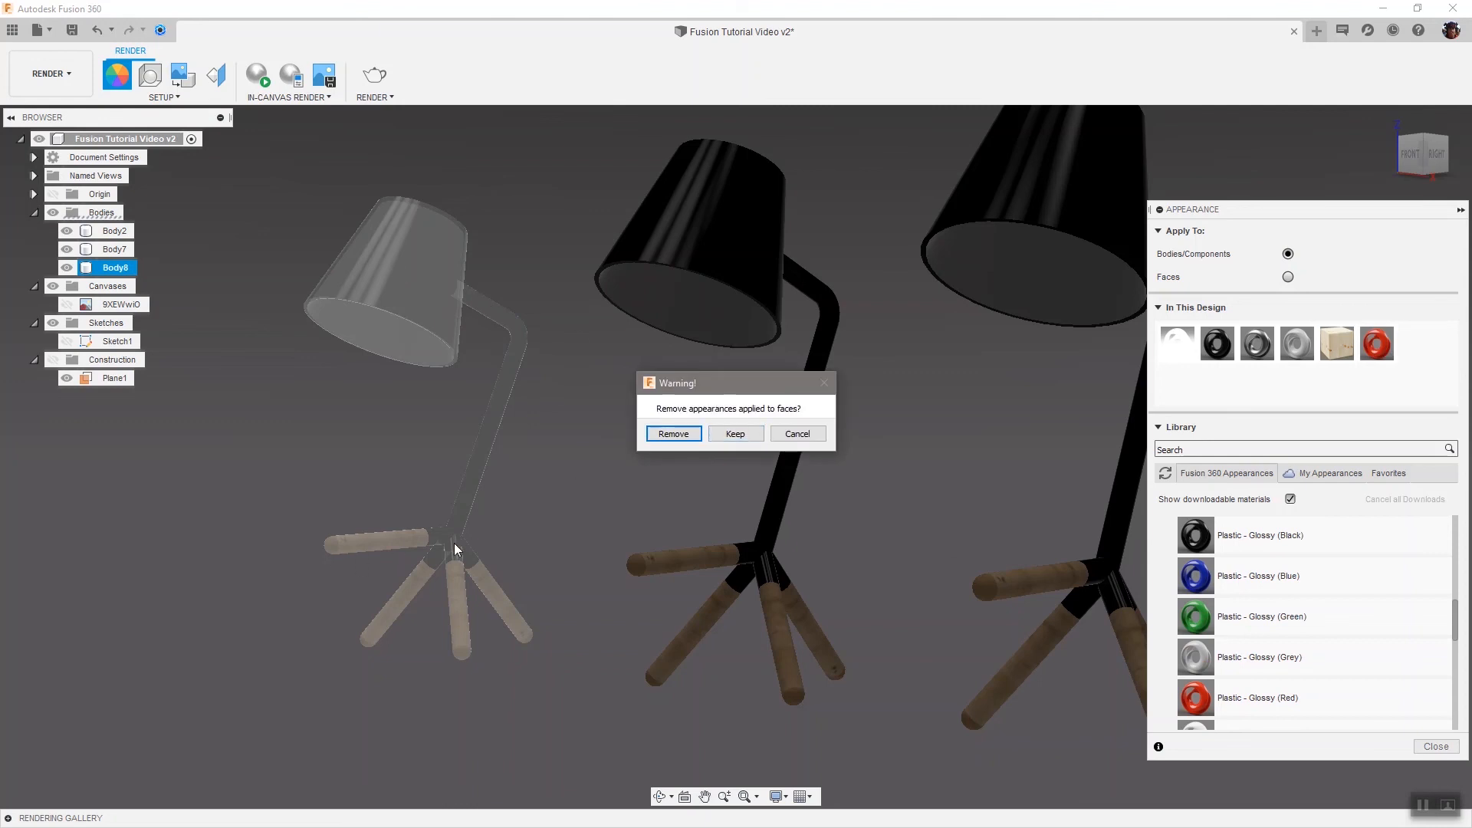
{"action": "left_click", "coordinate": [734, 434]}
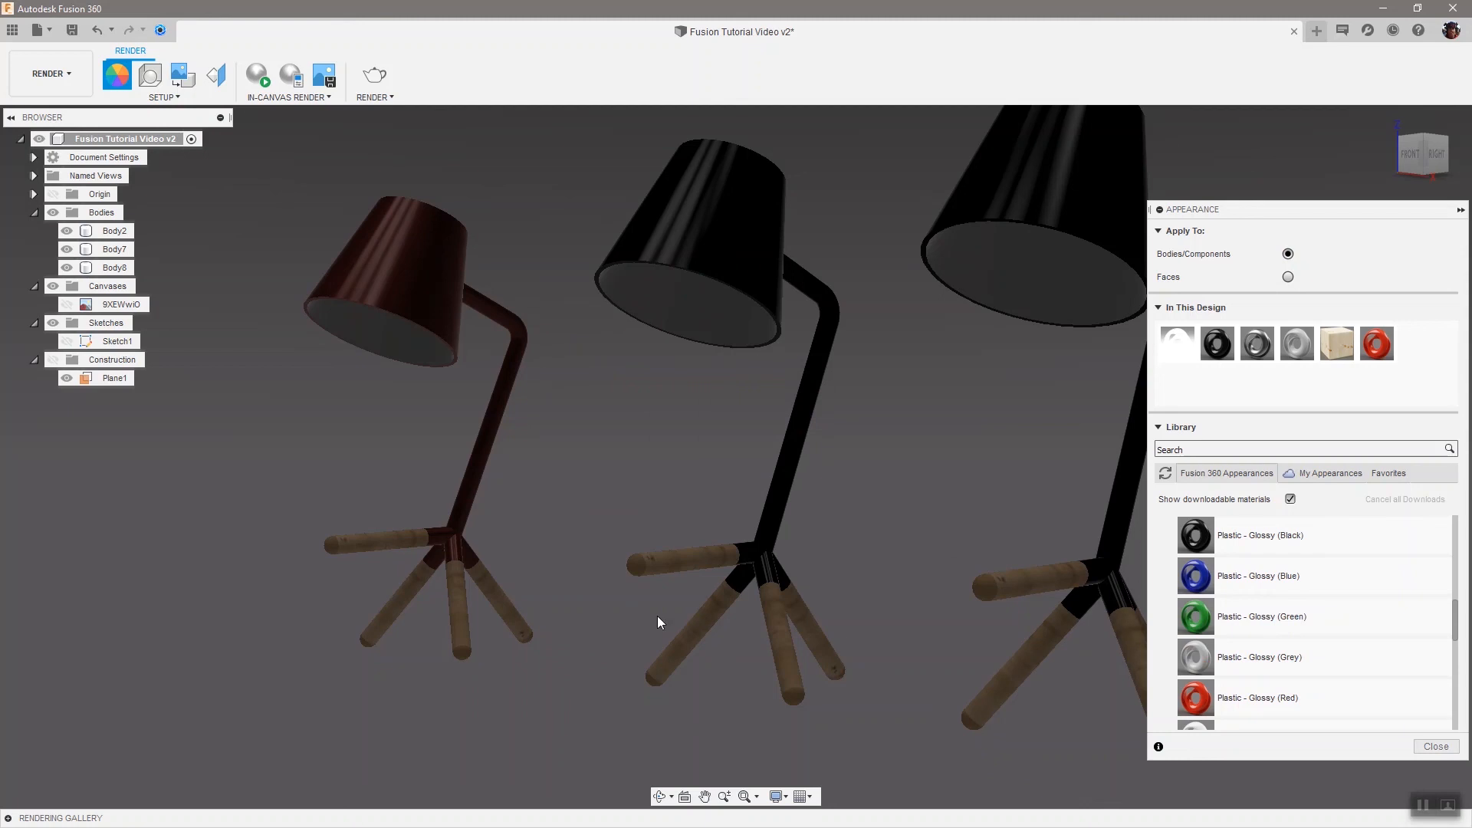
Apply Plastic - Matte (Green) to the right lamp body, keeping face appearances, and close the dialog
{"action": "scroll", "coordinate": [1219, 675], "scroll_direction": "down", "scroll_amount": 6}
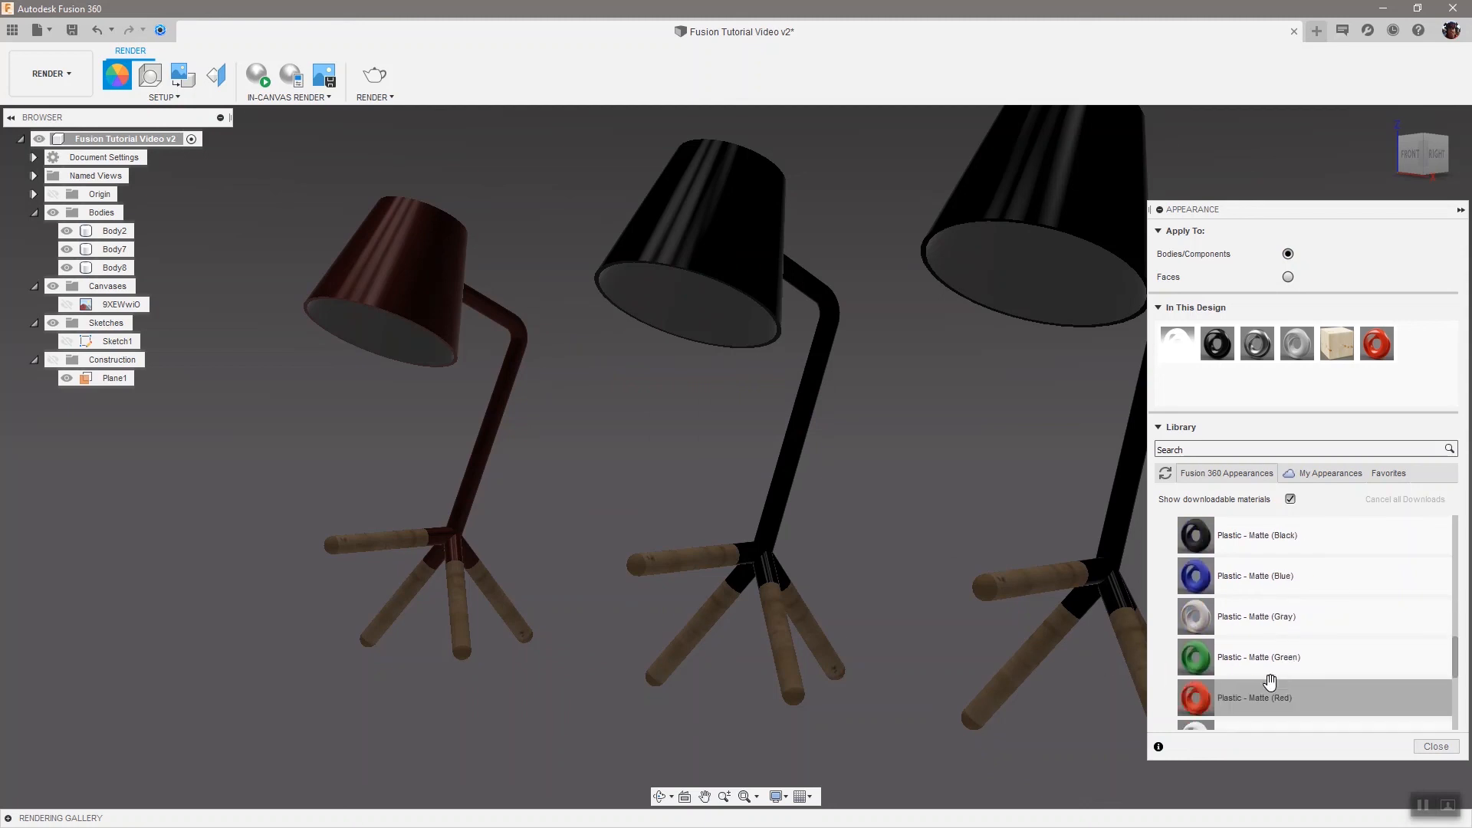
{"action": "scroll", "coordinate": [1270, 681], "scroll_direction": "down", "scroll_amount": 1}
{"action": "left_click_drag", "start_coordinate": [1250, 625], "coordinate": [1083, 220]}
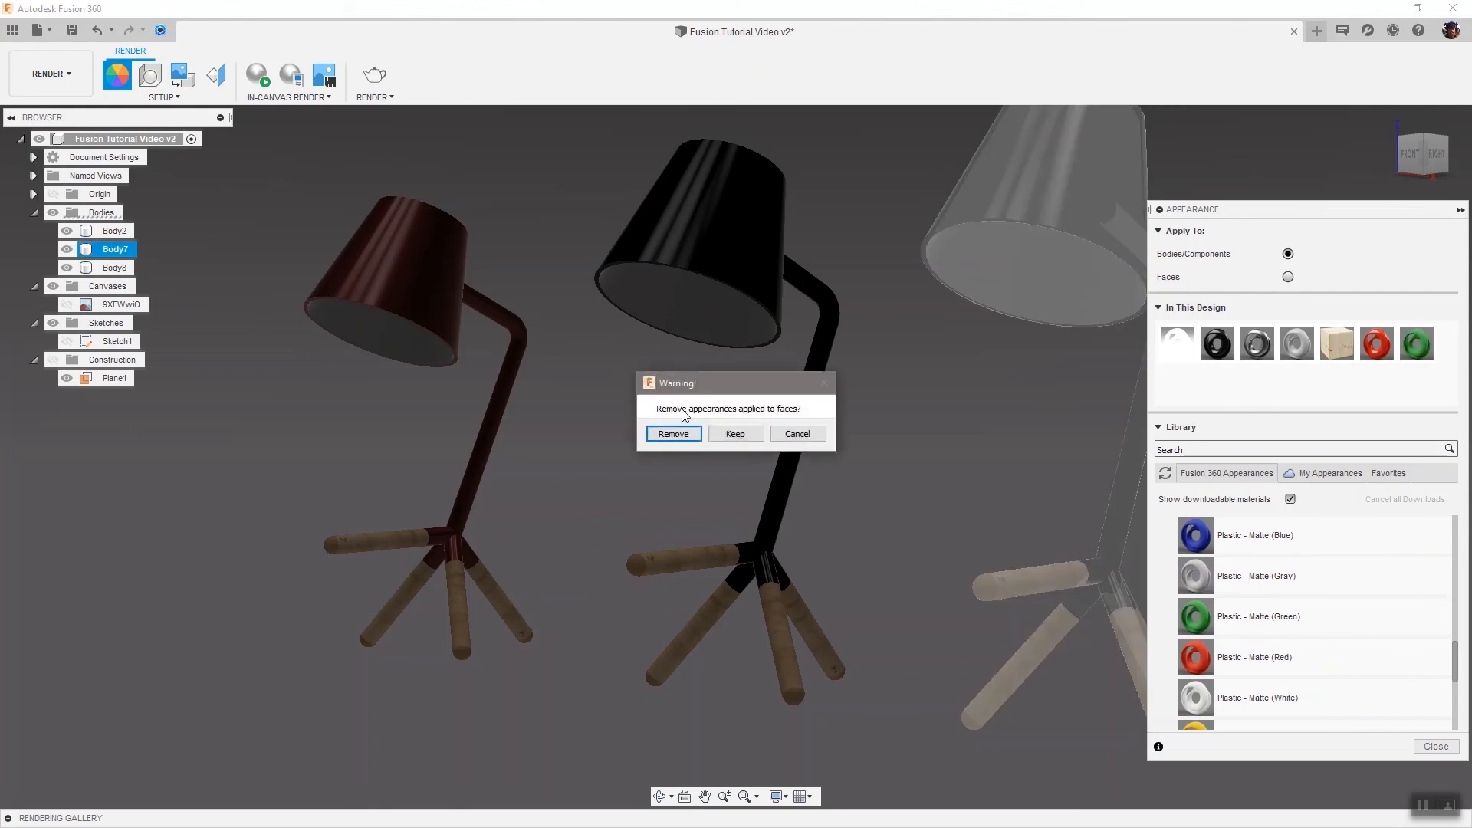
{"action": "left_click", "coordinate": [736, 435]}
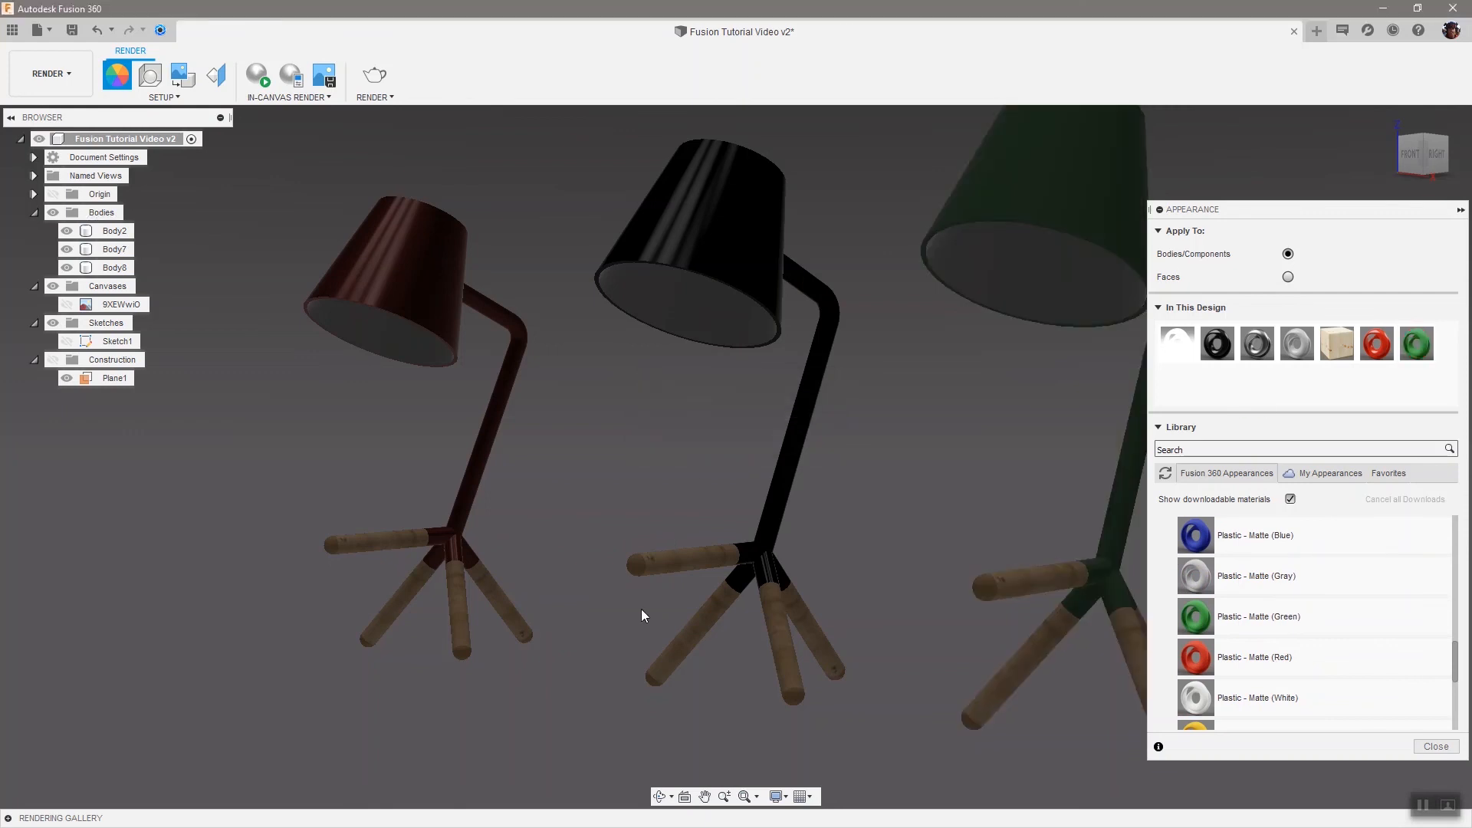
{"action": "left_click", "coordinate": [1435, 747]}
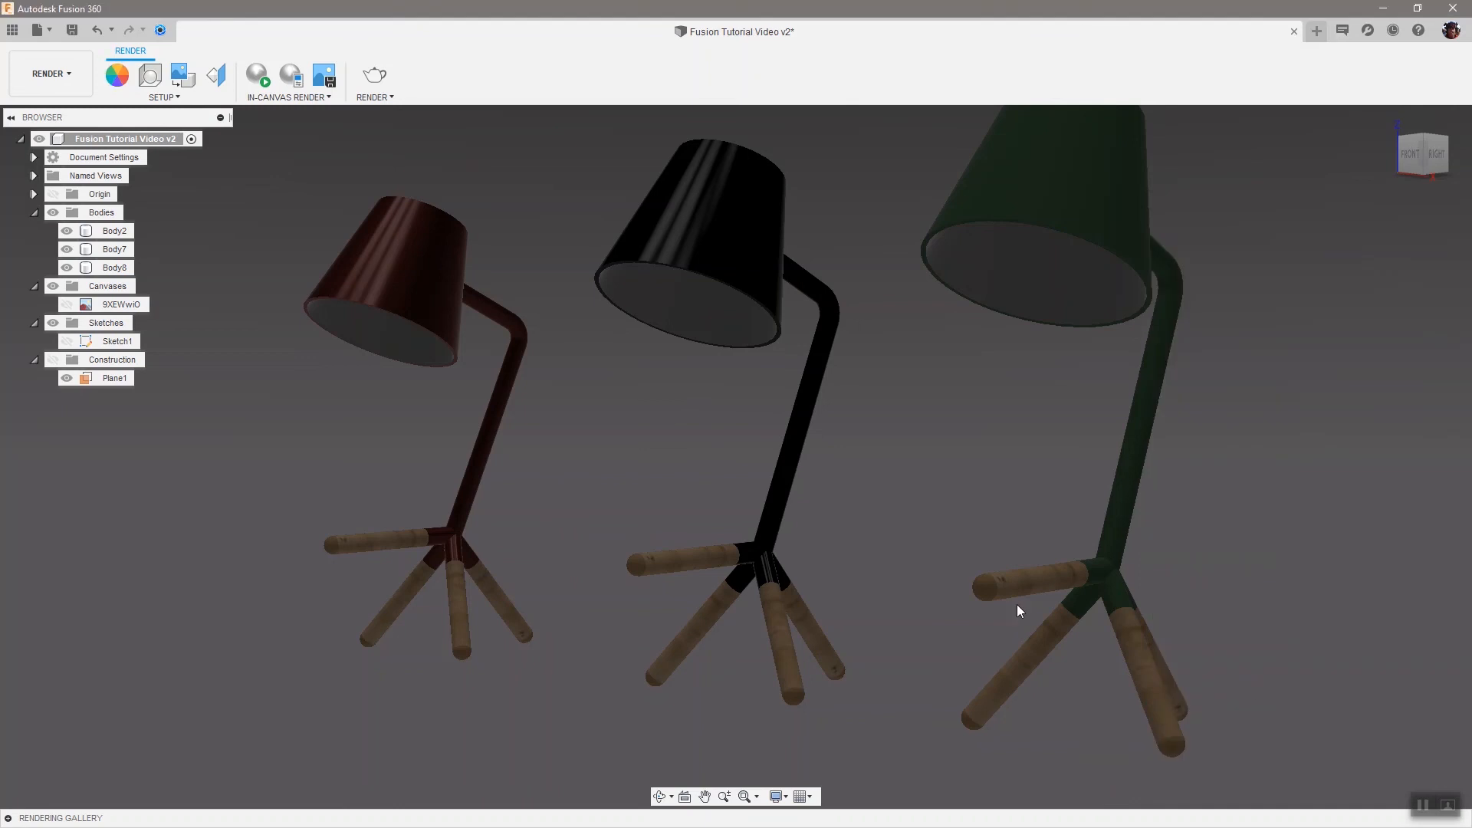
Apply Gold - Polished to the inner face of the right lamp's shade and close the Appearance dialog
{"action": "left_click", "coordinate": [1068, 299]}
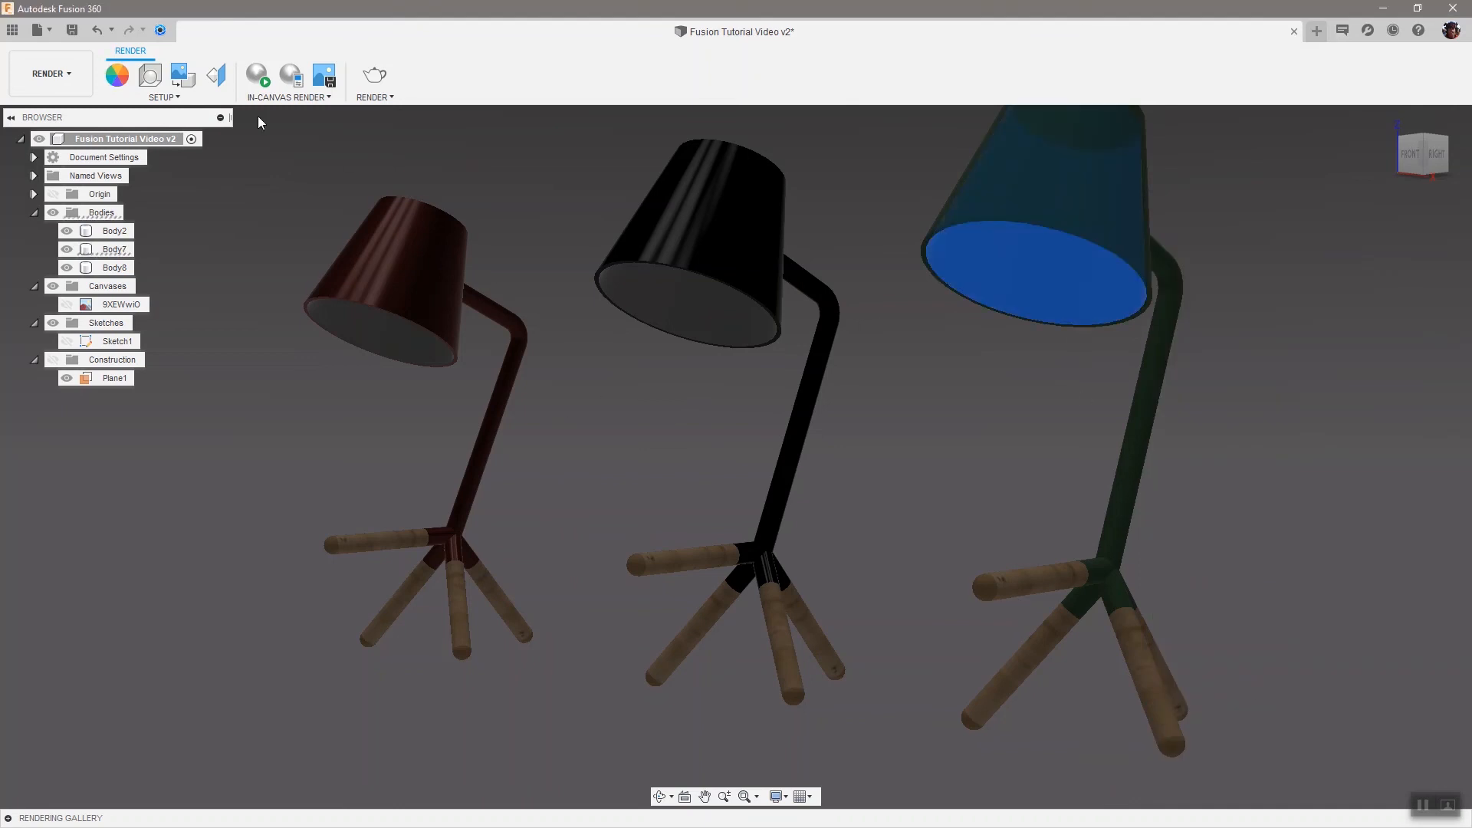
{"action": "key", "text": "a"}
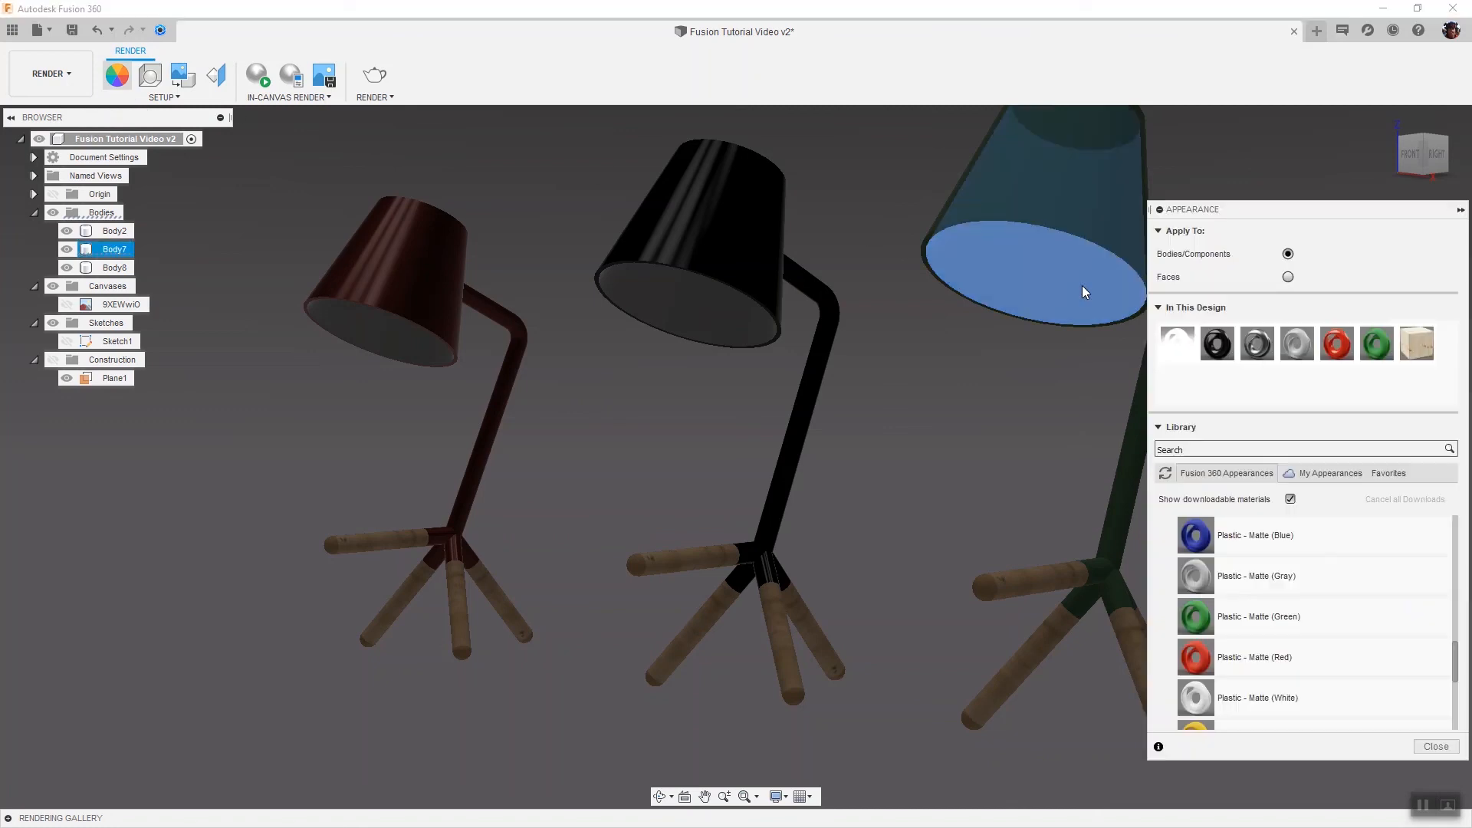
{"action": "left_click", "coordinate": [1241, 452]}
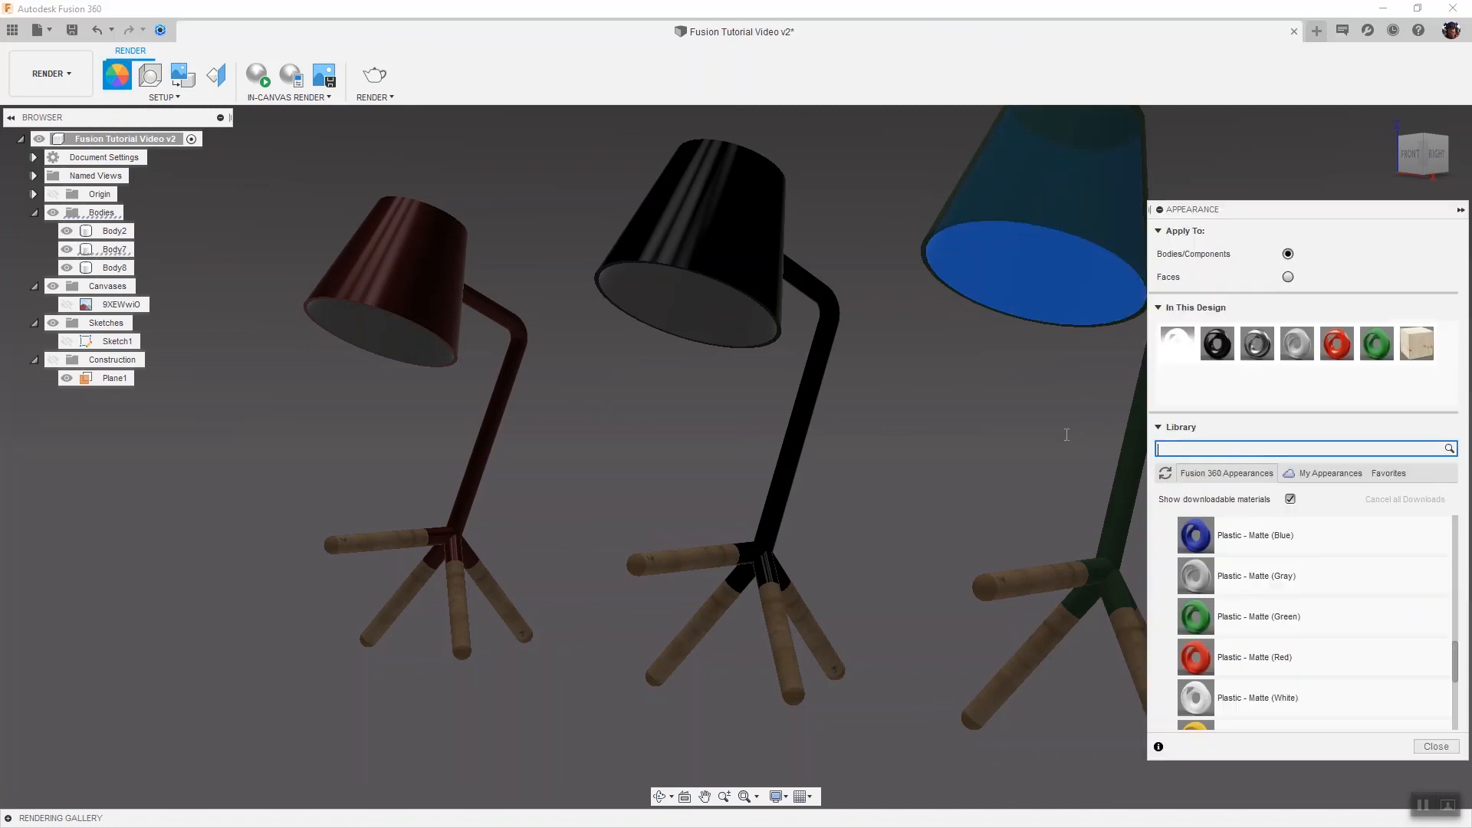
{"action": "type", "text": "gold"}
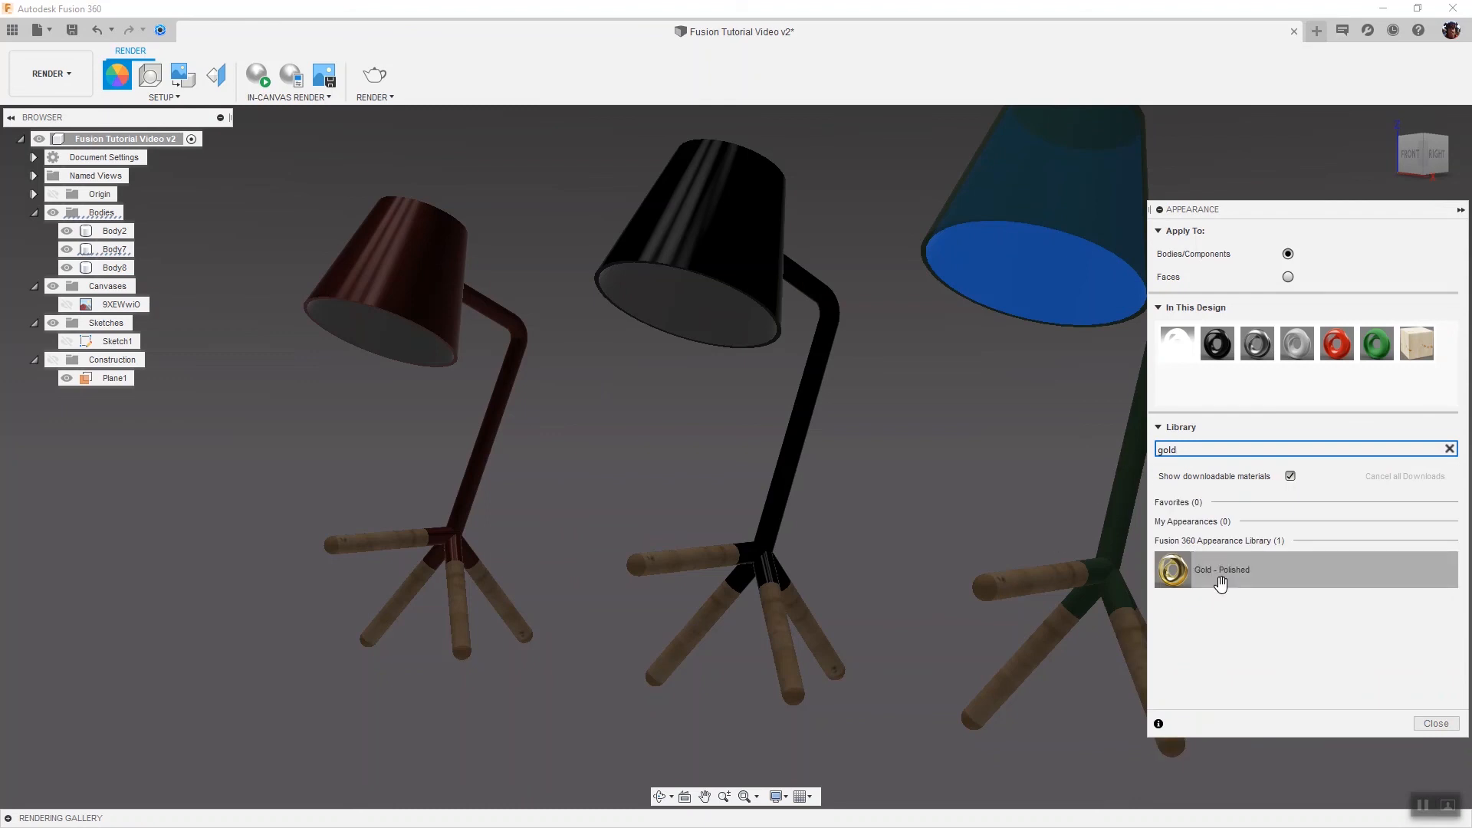
{"action": "left_click", "coordinate": [1288, 277]}
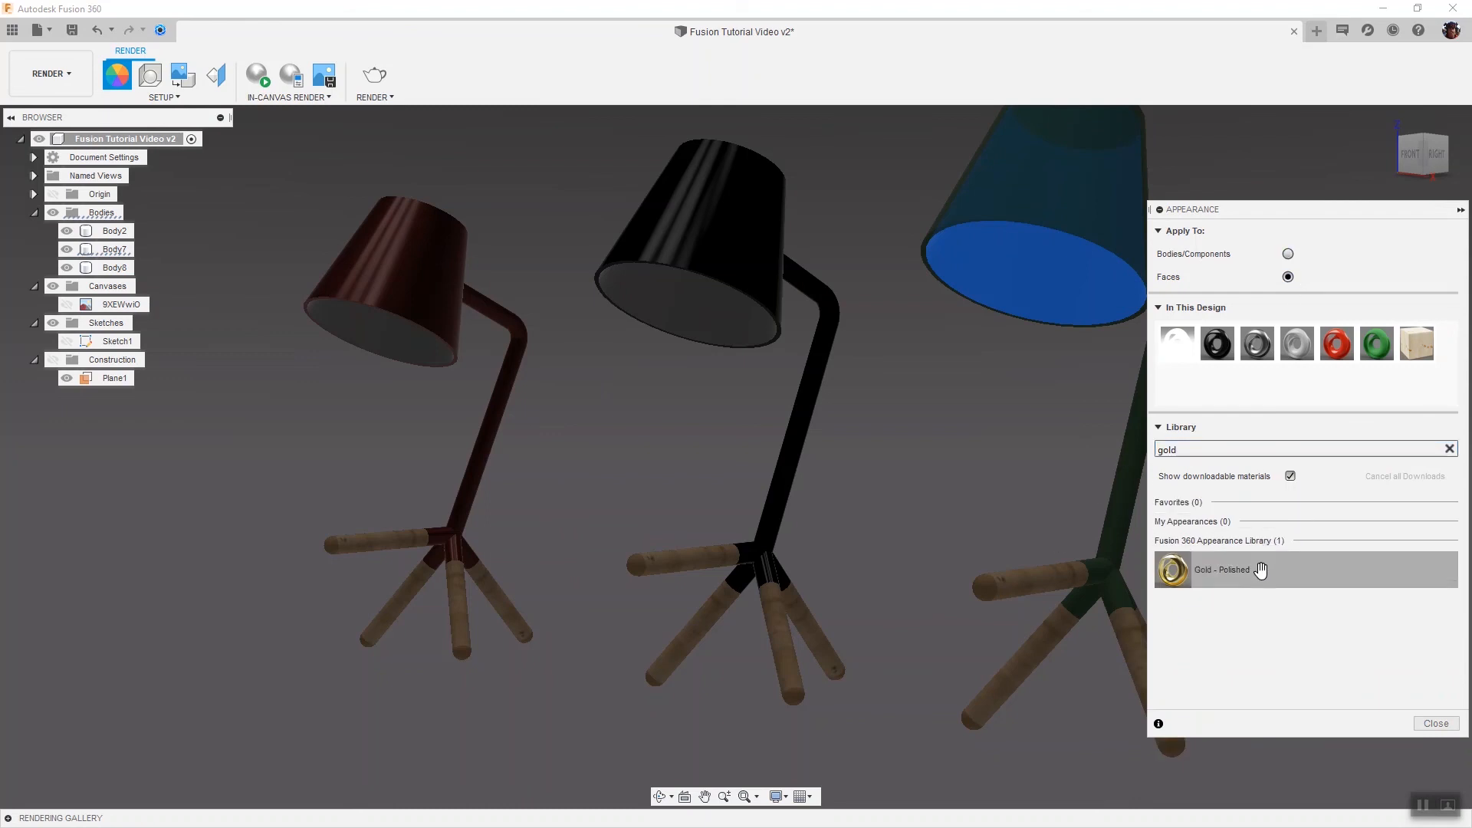
{"action": "left_click_drag", "start_coordinate": [1258, 569], "coordinate": [1019, 268]}
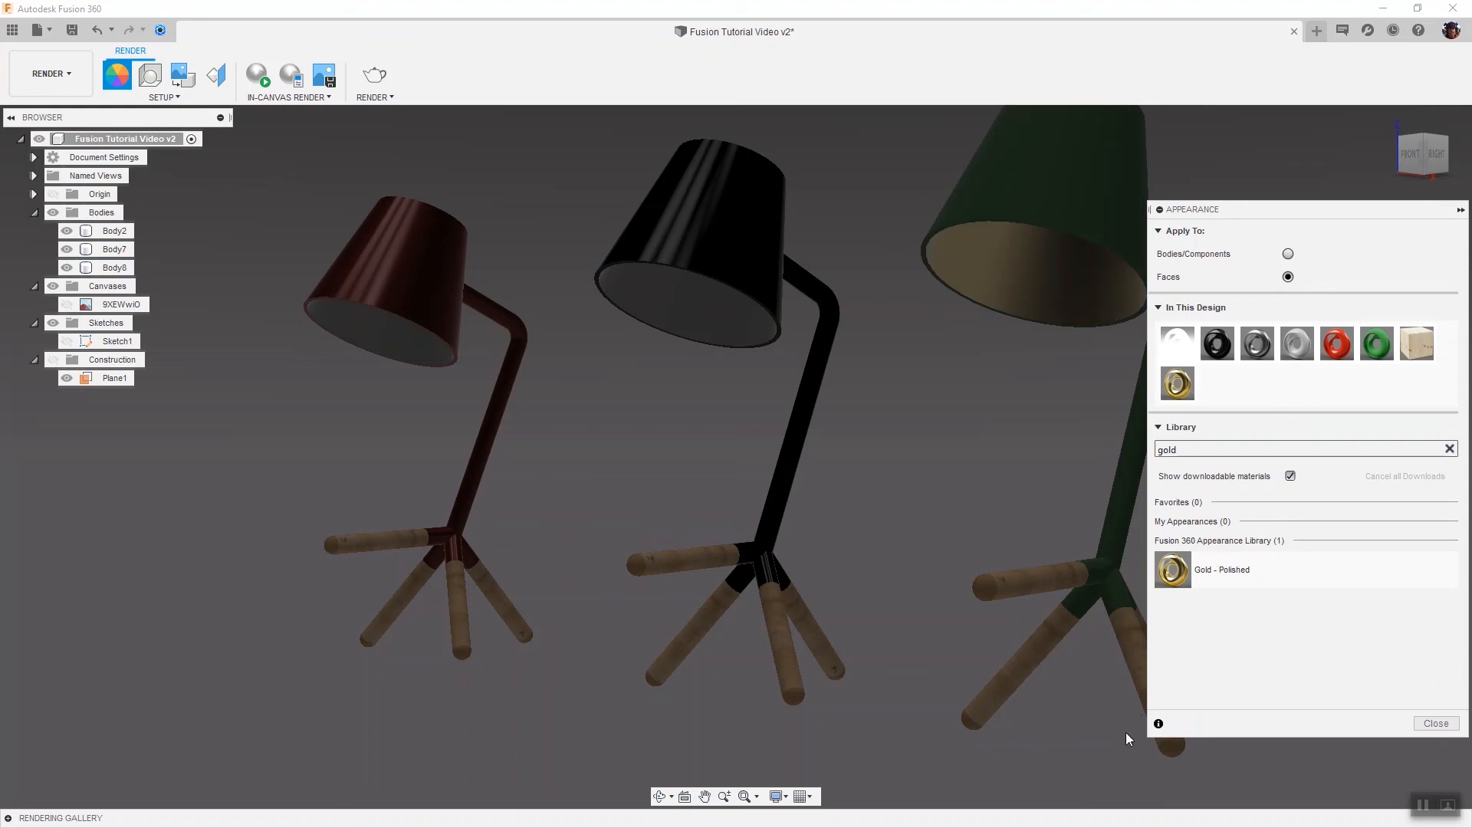
{"action": "left_click", "coordinate": [1436, 722]}
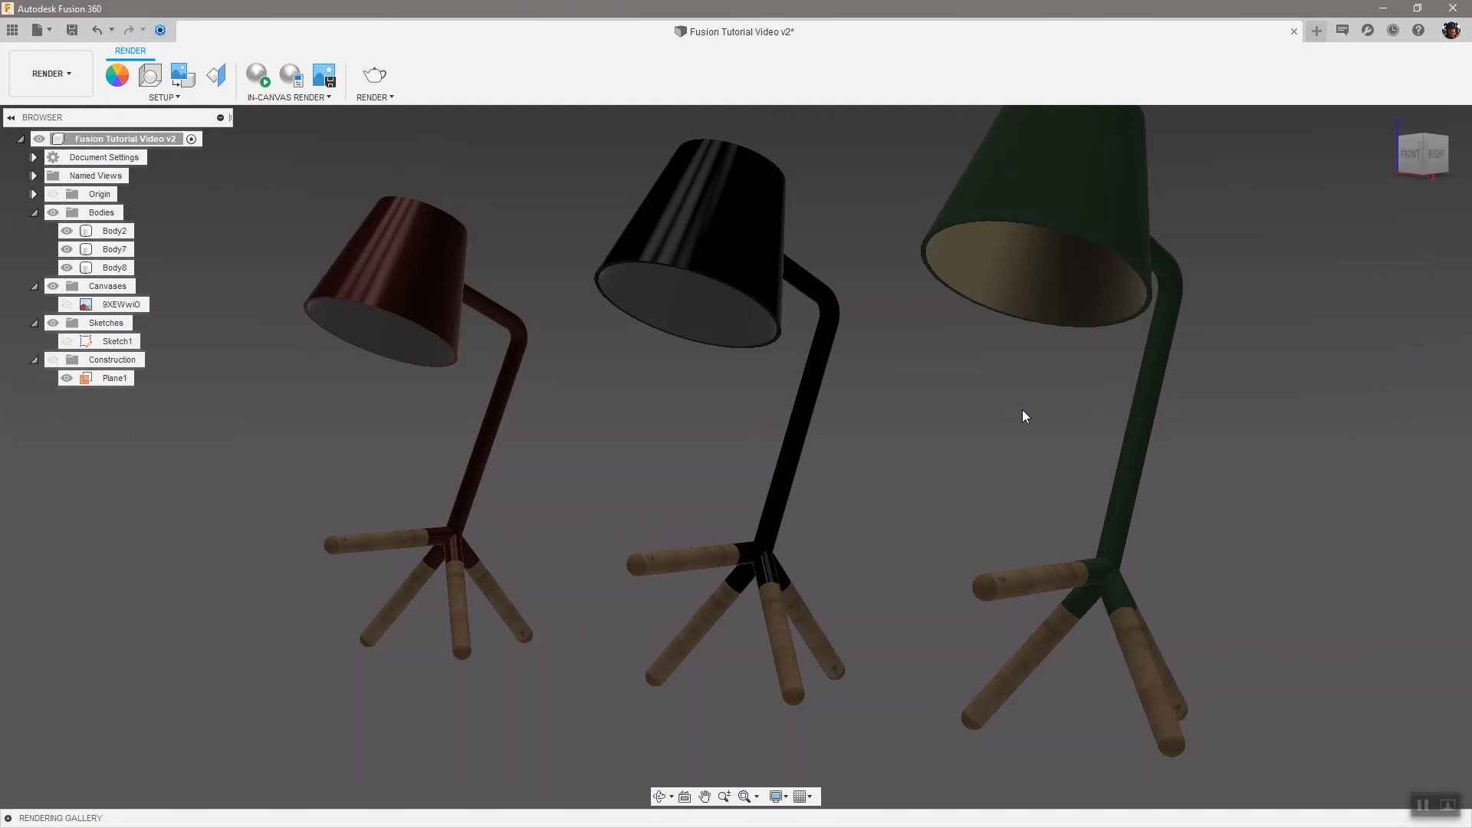
Apply LED - SMD 5050 - 20lm (White) to the inner top face of the right lamp's shade and close the dialog
{"action": "left_click_drag", "start_coordinate": [1406, 159], "coordinate": [1406, 155]}
{"action": "scroll", "coordinate": [1219, 368], "scroll_direction": "down", "scroll_amount": 4}
{"action": "scroll", "coordinate": [1176, 188], "scroll_direction": "up", "scroll_amount": 2}
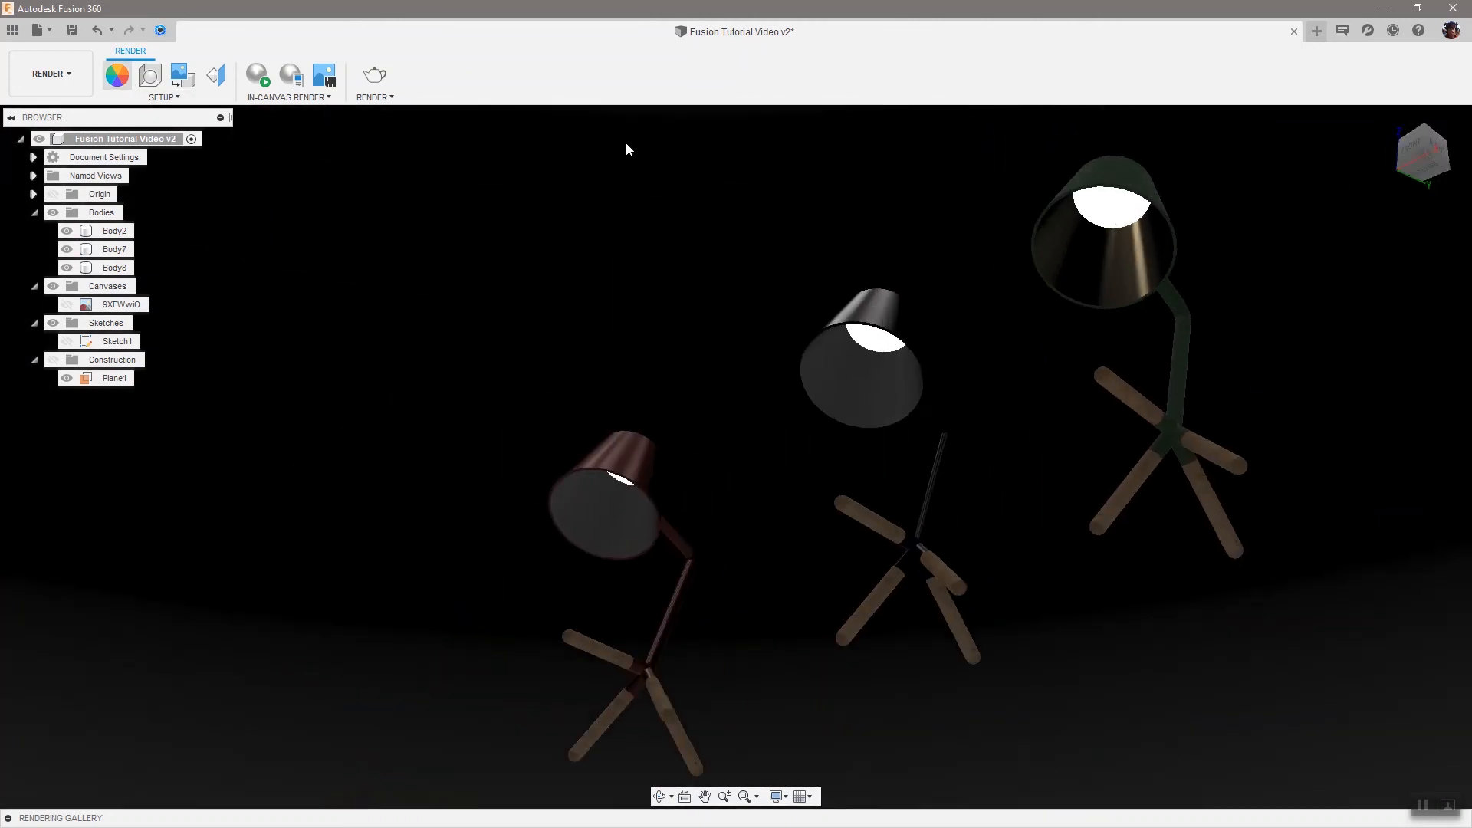
{"action": "key", "text": "a"}
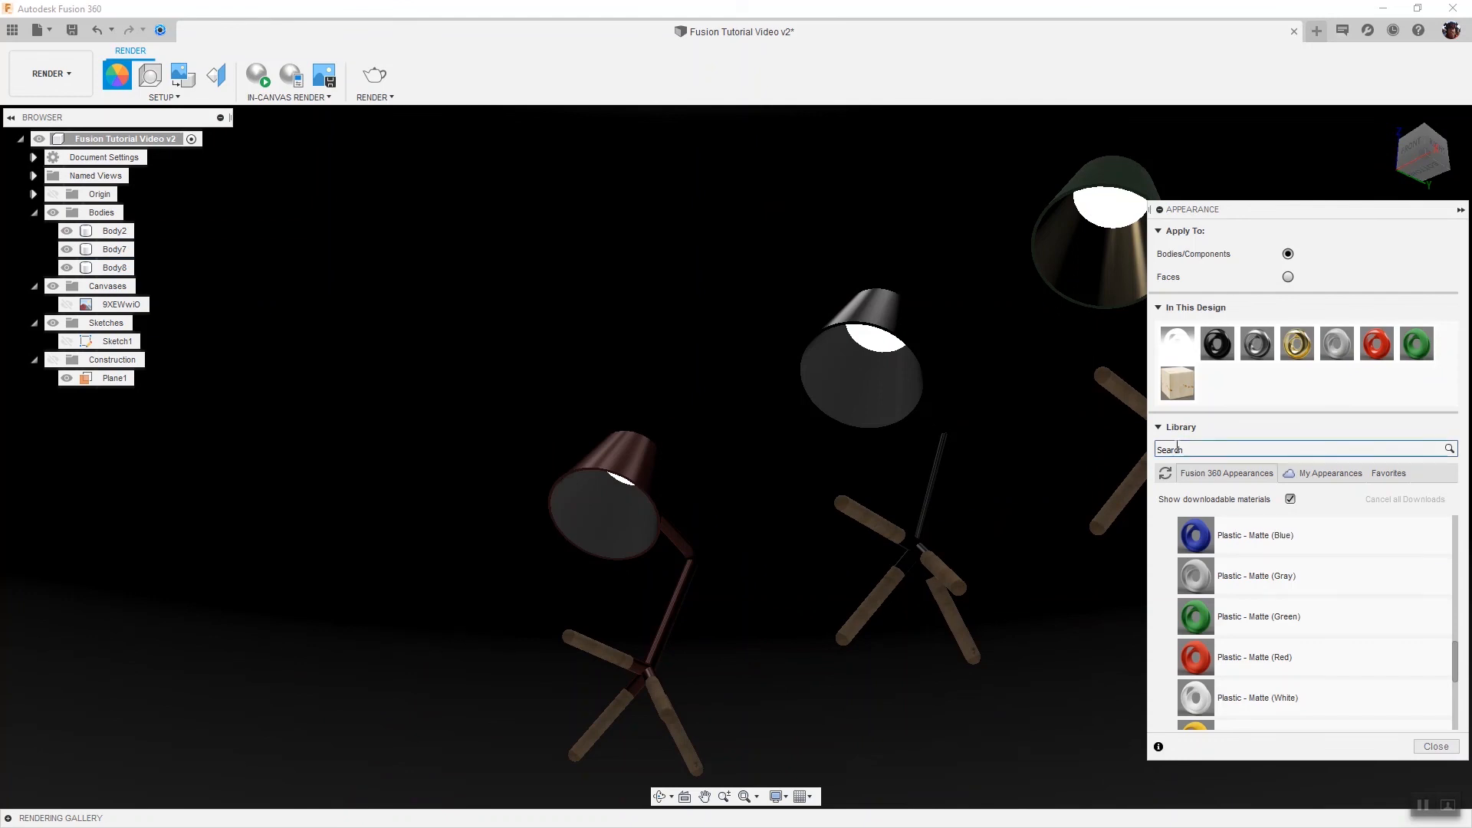
{"action": "left_click", "coordinate": [1209, 450]}
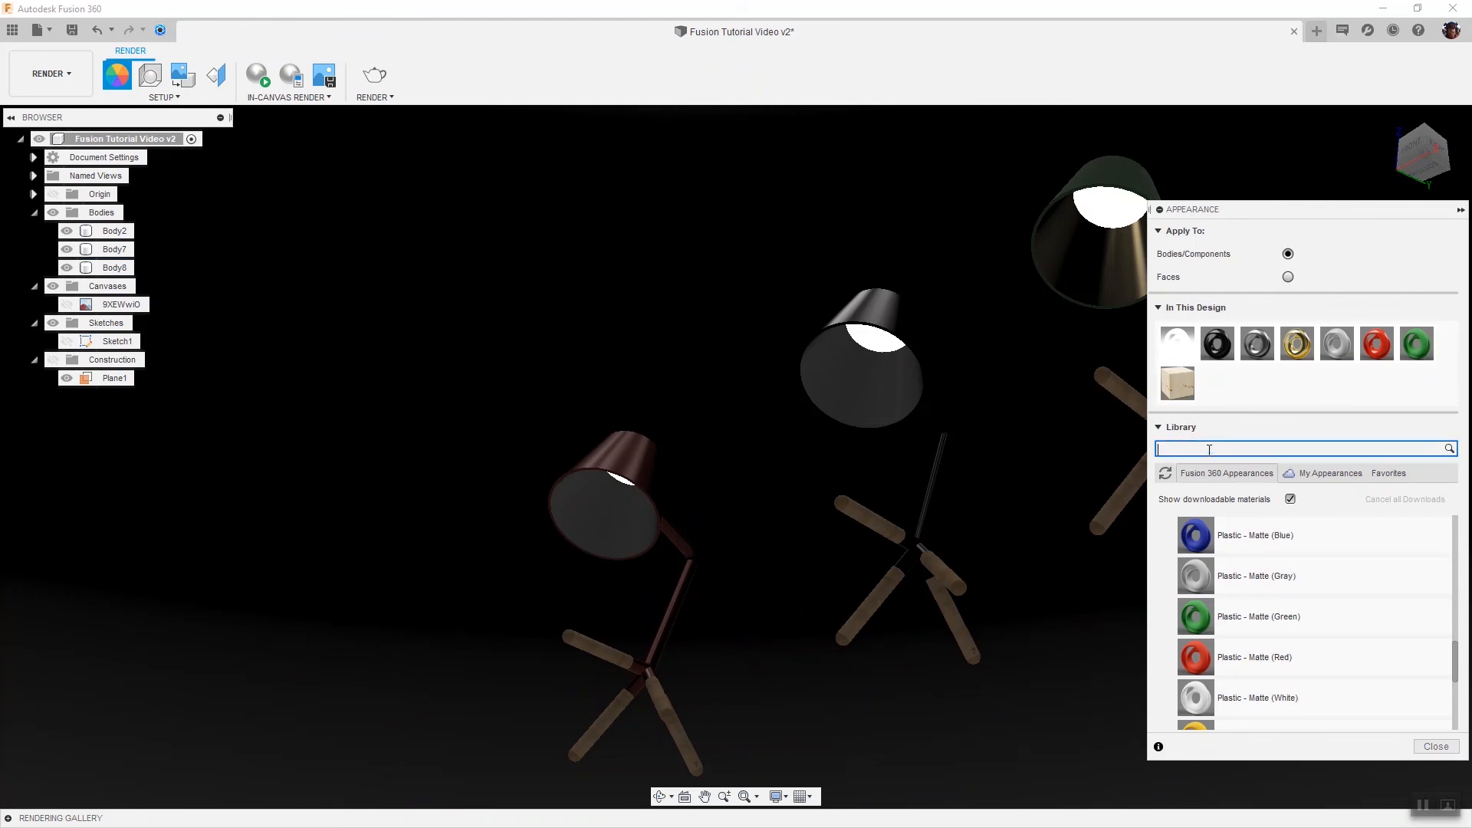
{"action": "type", "text": "lm"}
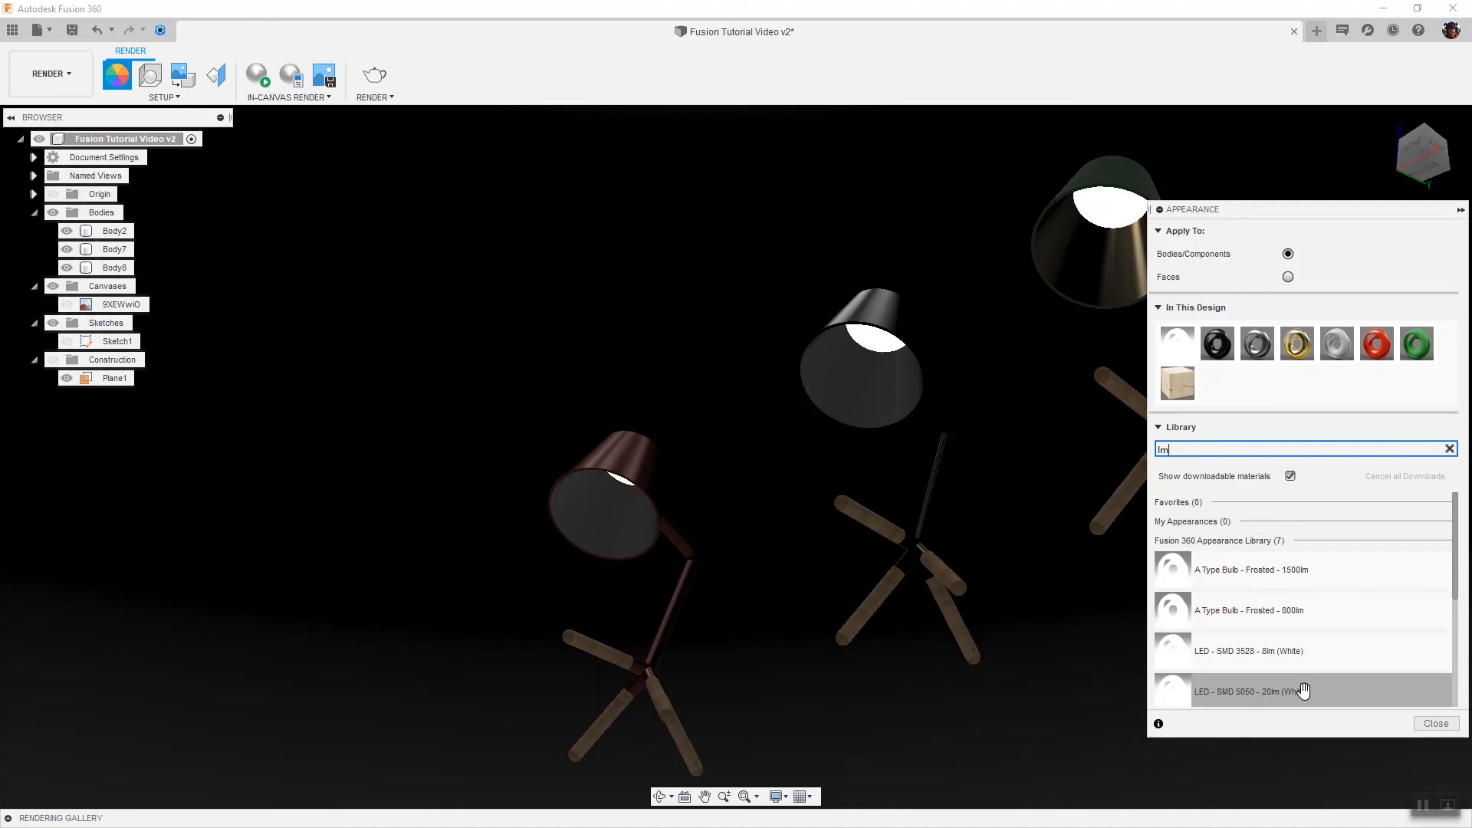
{"action": "left_click", "coordinate": [1288, 278]}
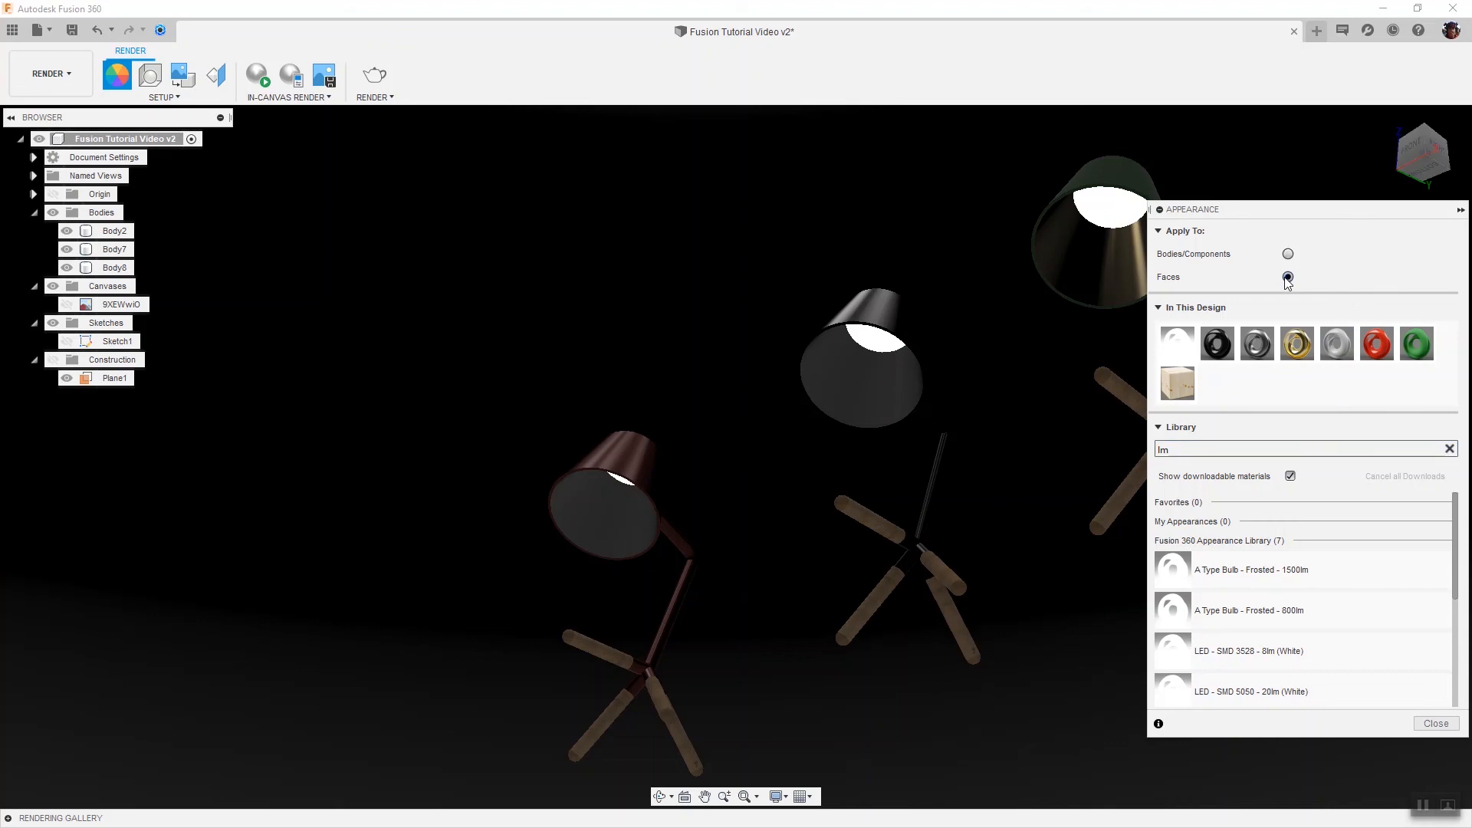
{"action": "left_click_drag", "start_coordinate": [1278, 692], "coordinate": [1111, 204]}
{"action": "left_click", "coordinate": [1435, 724]}
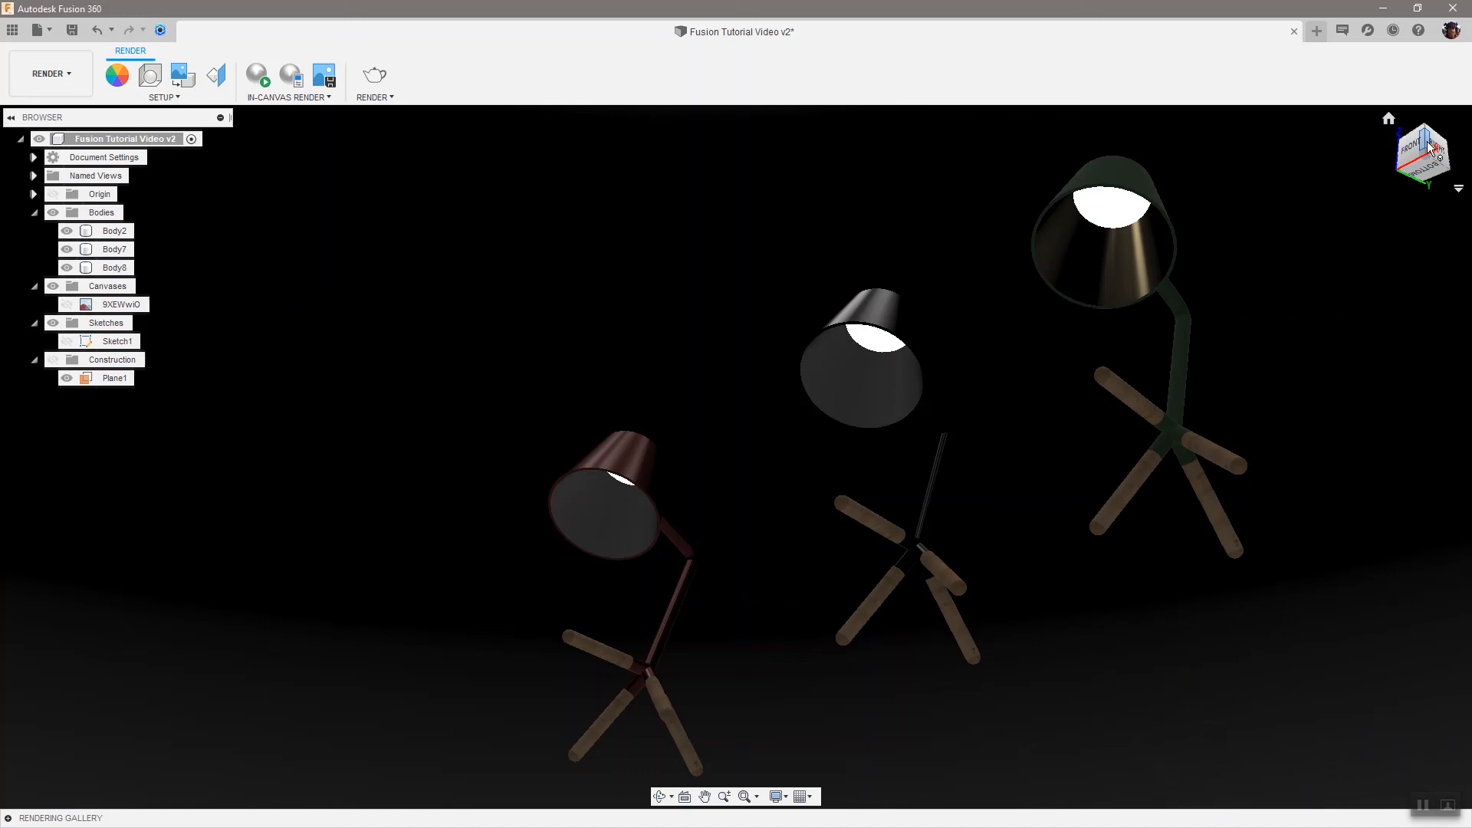
Reset to the home view, fit all three lamps, and run a quick in-canvas render before stopping it
{"action": "left_click", "coordinate": [1432, 146]}
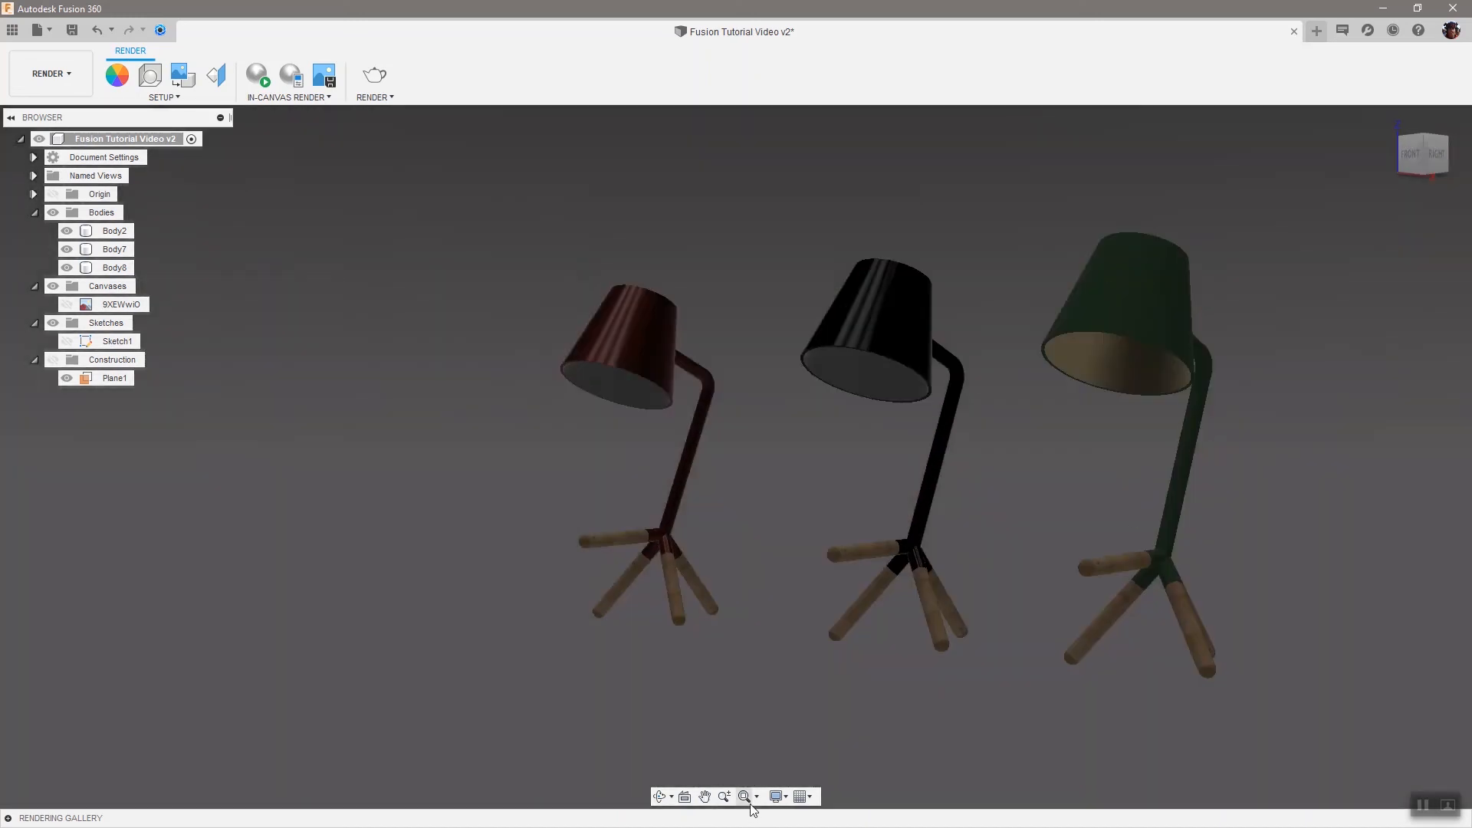
{"action": "left_click", "coordinate": [744, 796]}
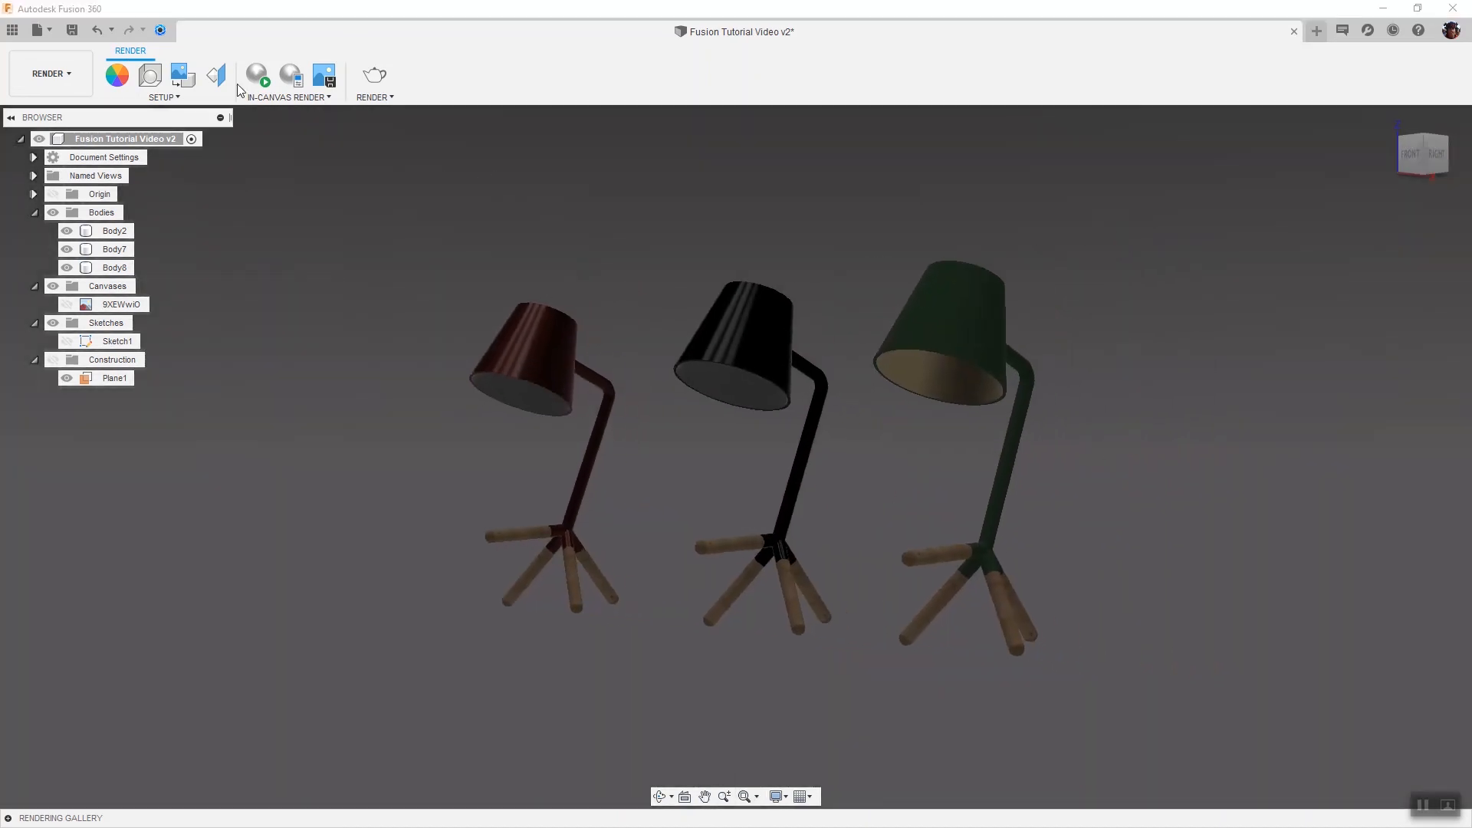
{"action": "left_click", "coordinate": [259, 77]}
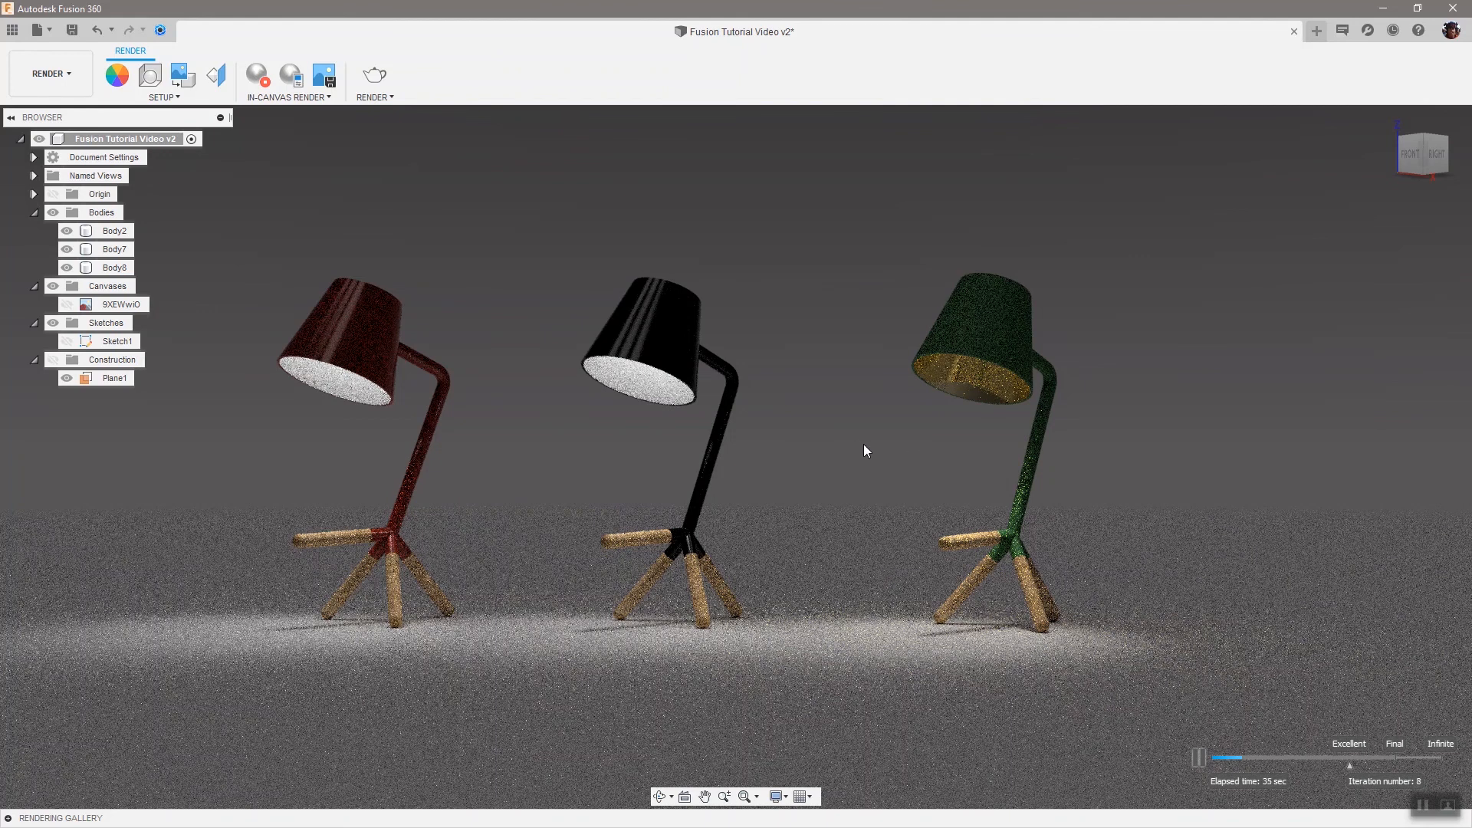
{"action": "left_click", "coordinate": [257, 74]}
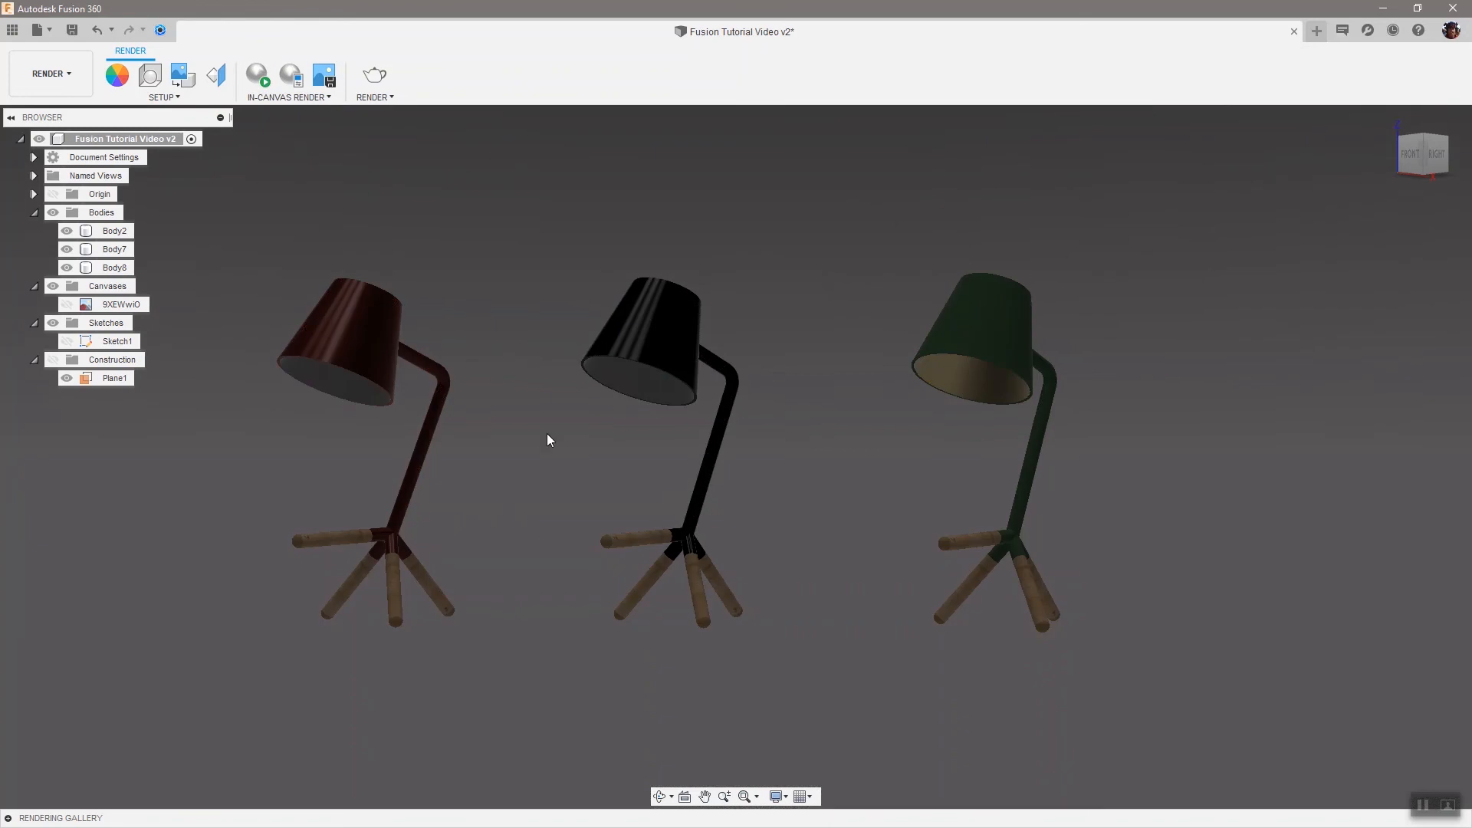
Switch to the Design workspace, edit the lamp sketch from the timeline, and set the arm angle to 55°
{"action": "left_click", "coordinate": [51, 74]}
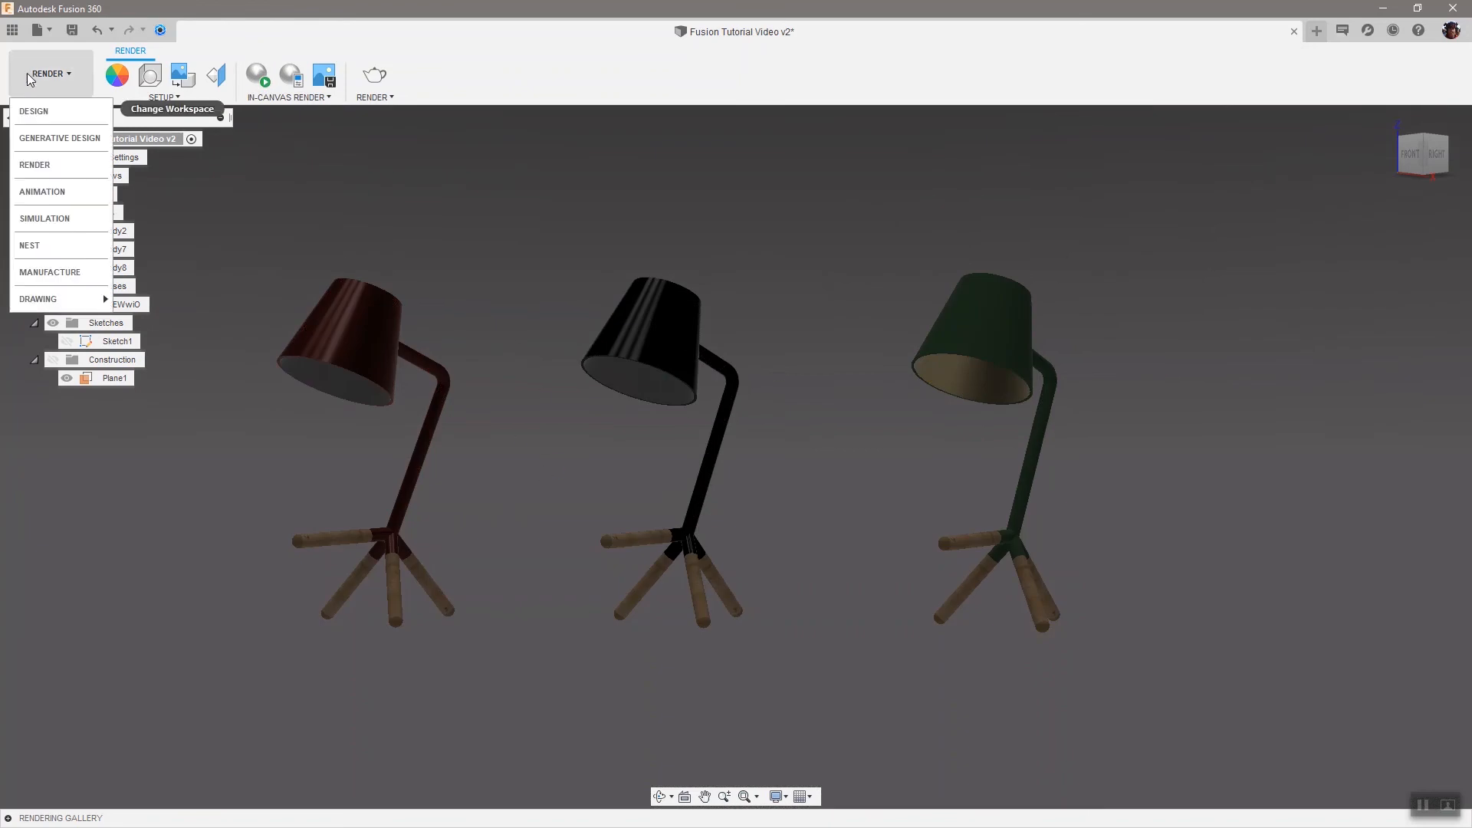
{"action": "left_click", "coordinate": [55, 109]}
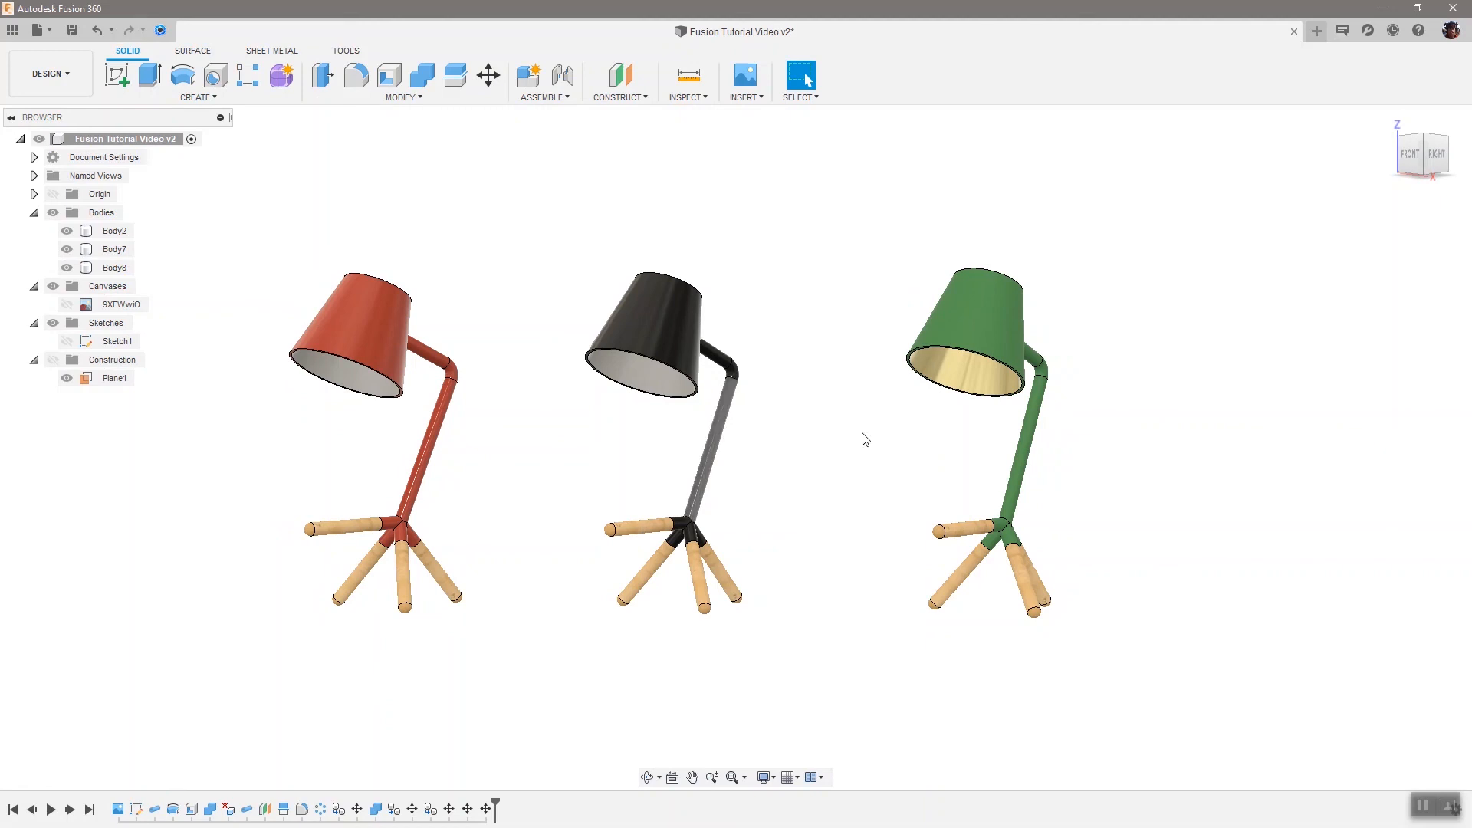
{"action": "double_click", "coordinate": [135, 811]}
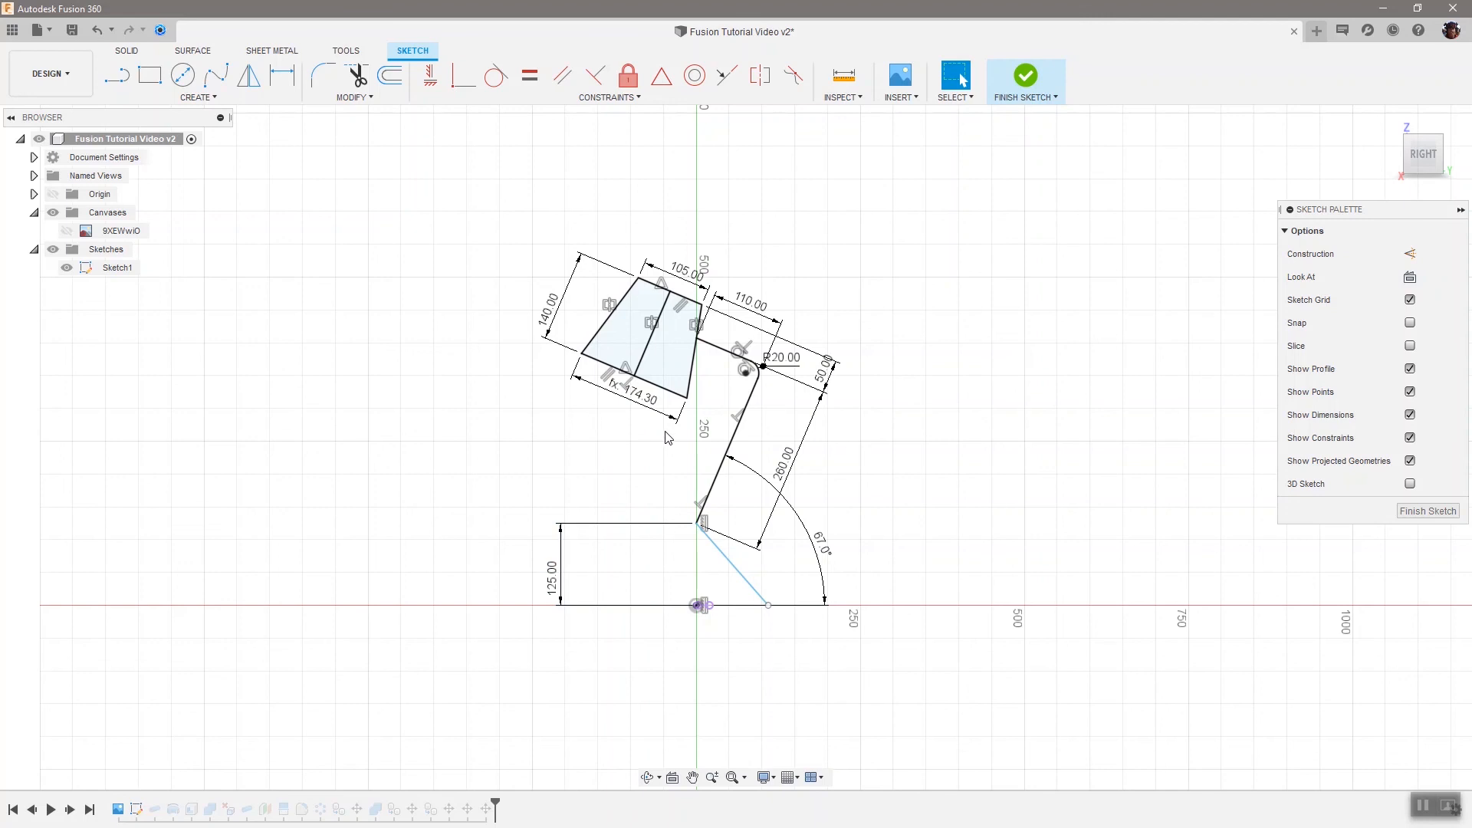
{"action": "double_click", "coordinate": [827, 547]}
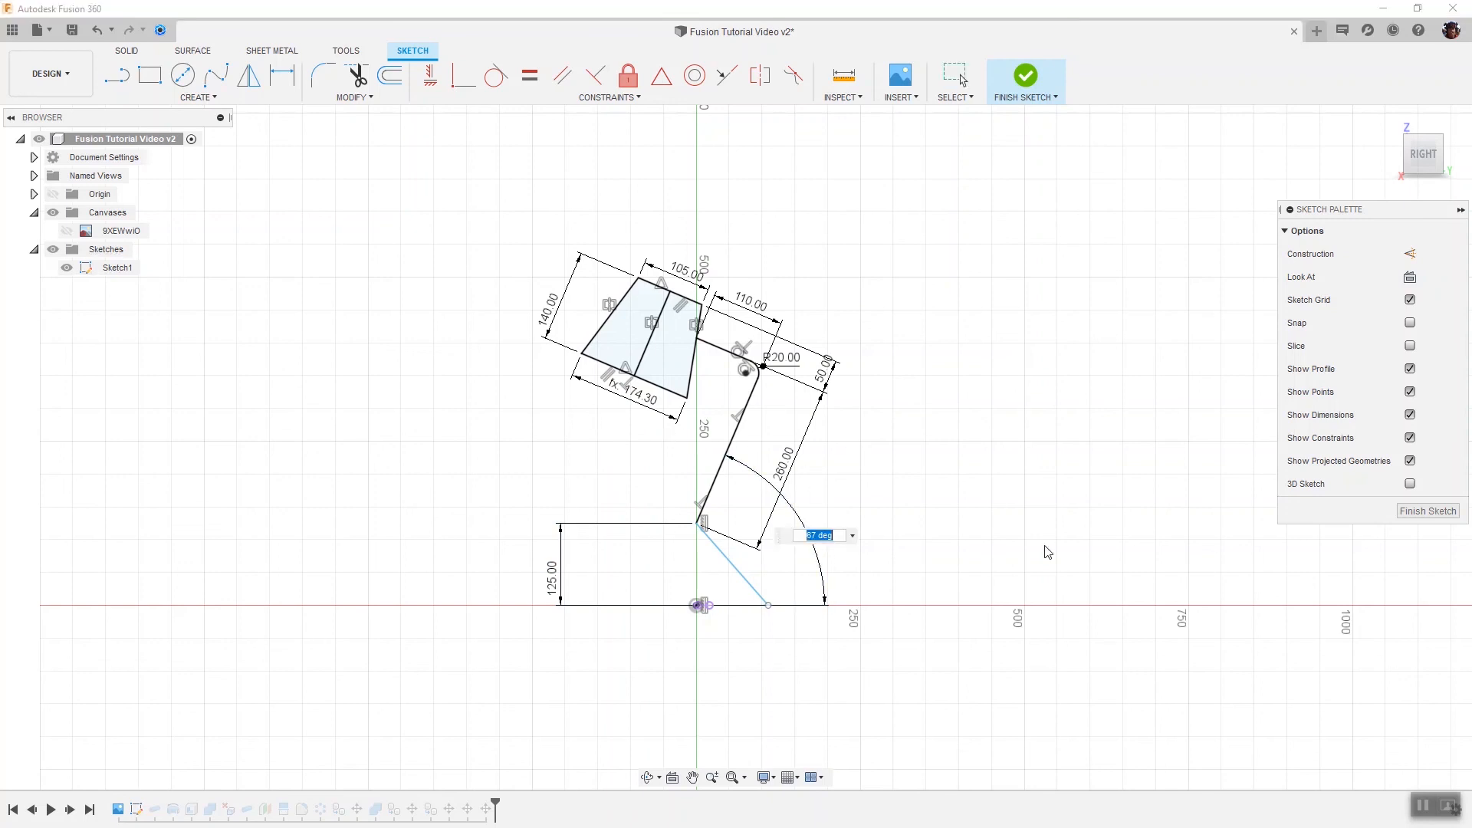
{"action": "type", "text": "55"}
{"action": "key", "text": "Return"}
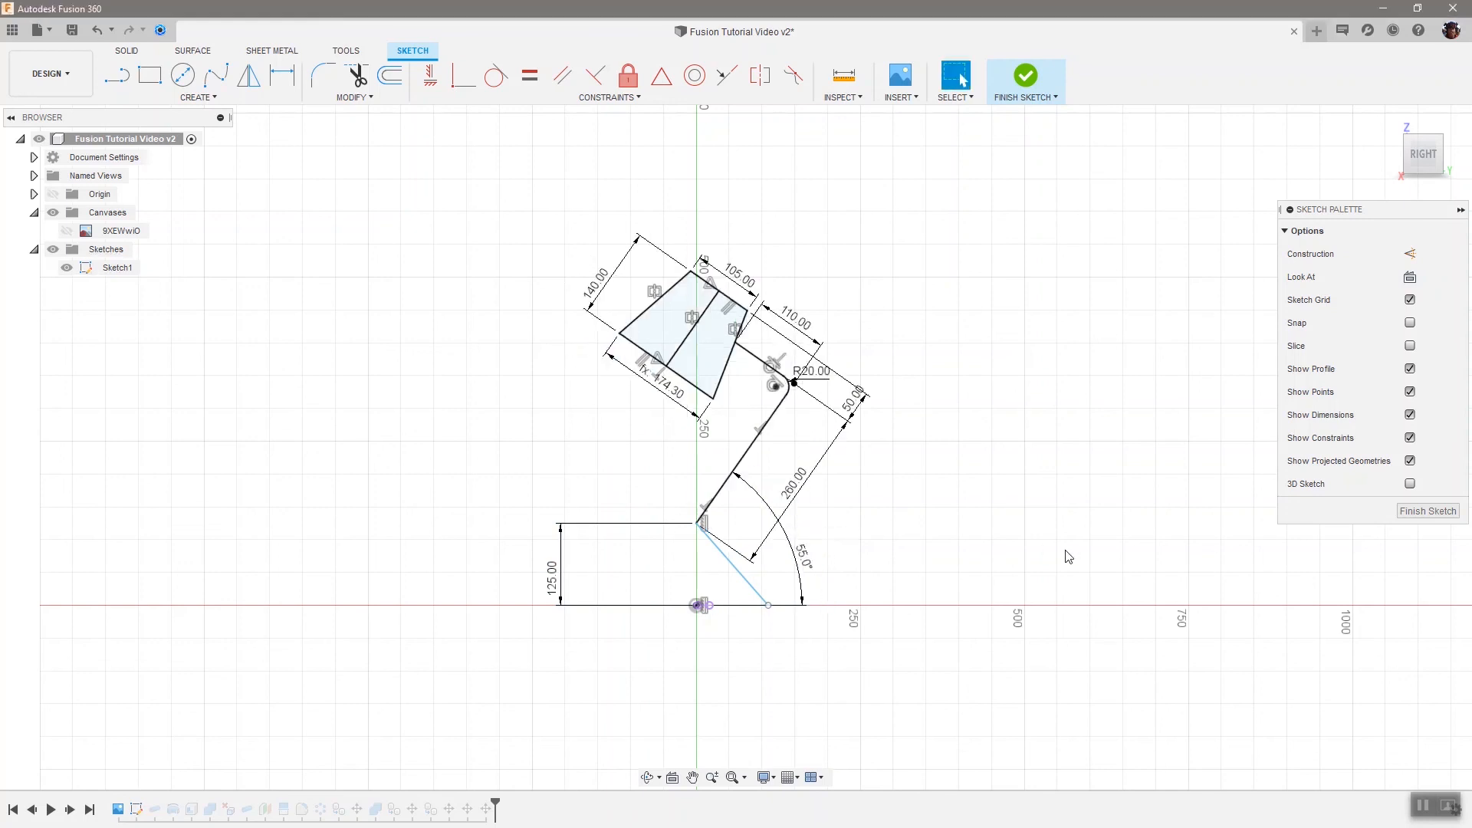
Set the lamp arm's angle from the ground line to 75°
{"action": "double_click", "coordinate": [802, 556]}
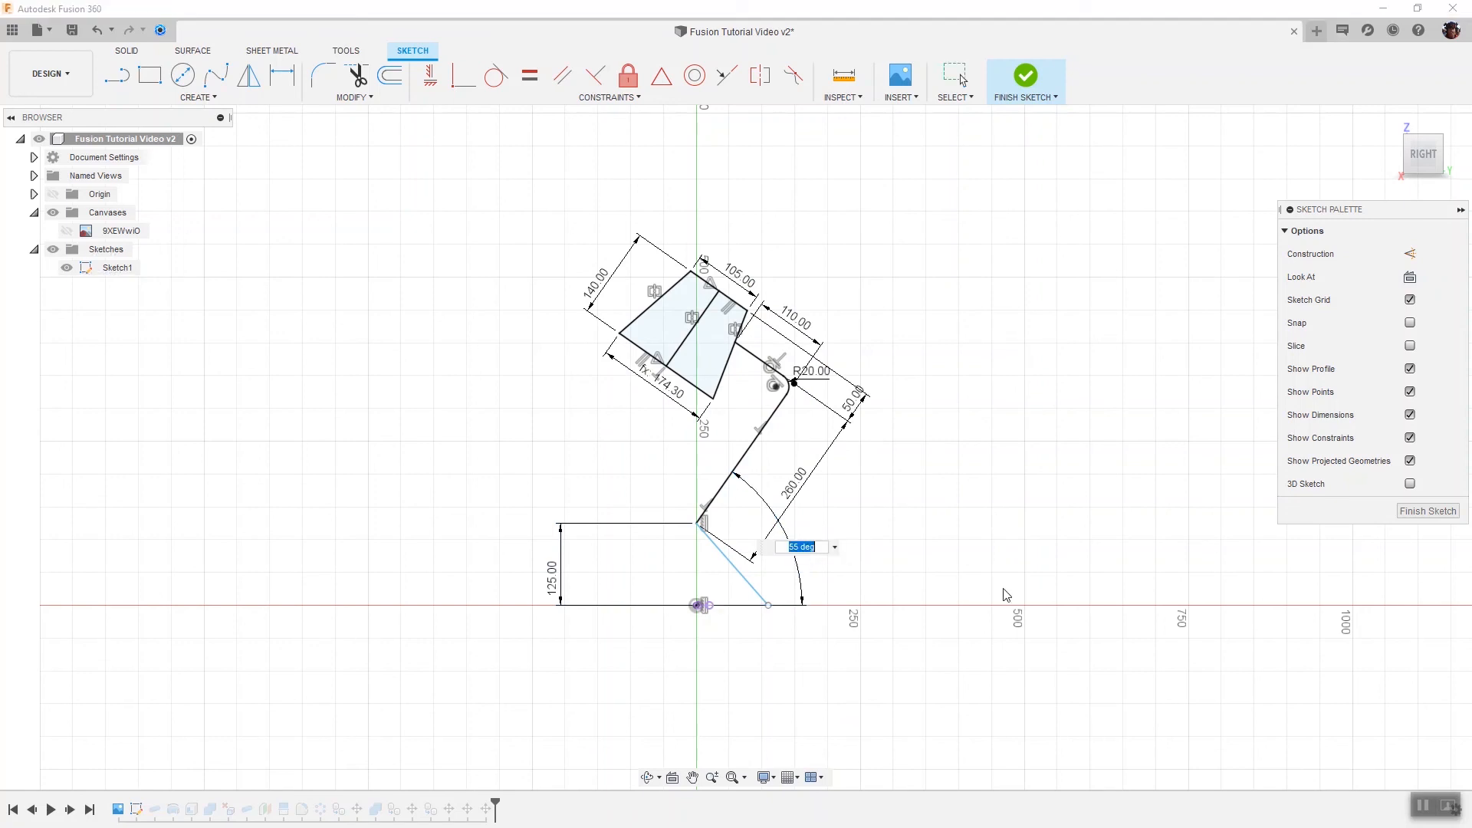
{"action": "type", "text": "75"}
{"action": "key", "text": "Return"}
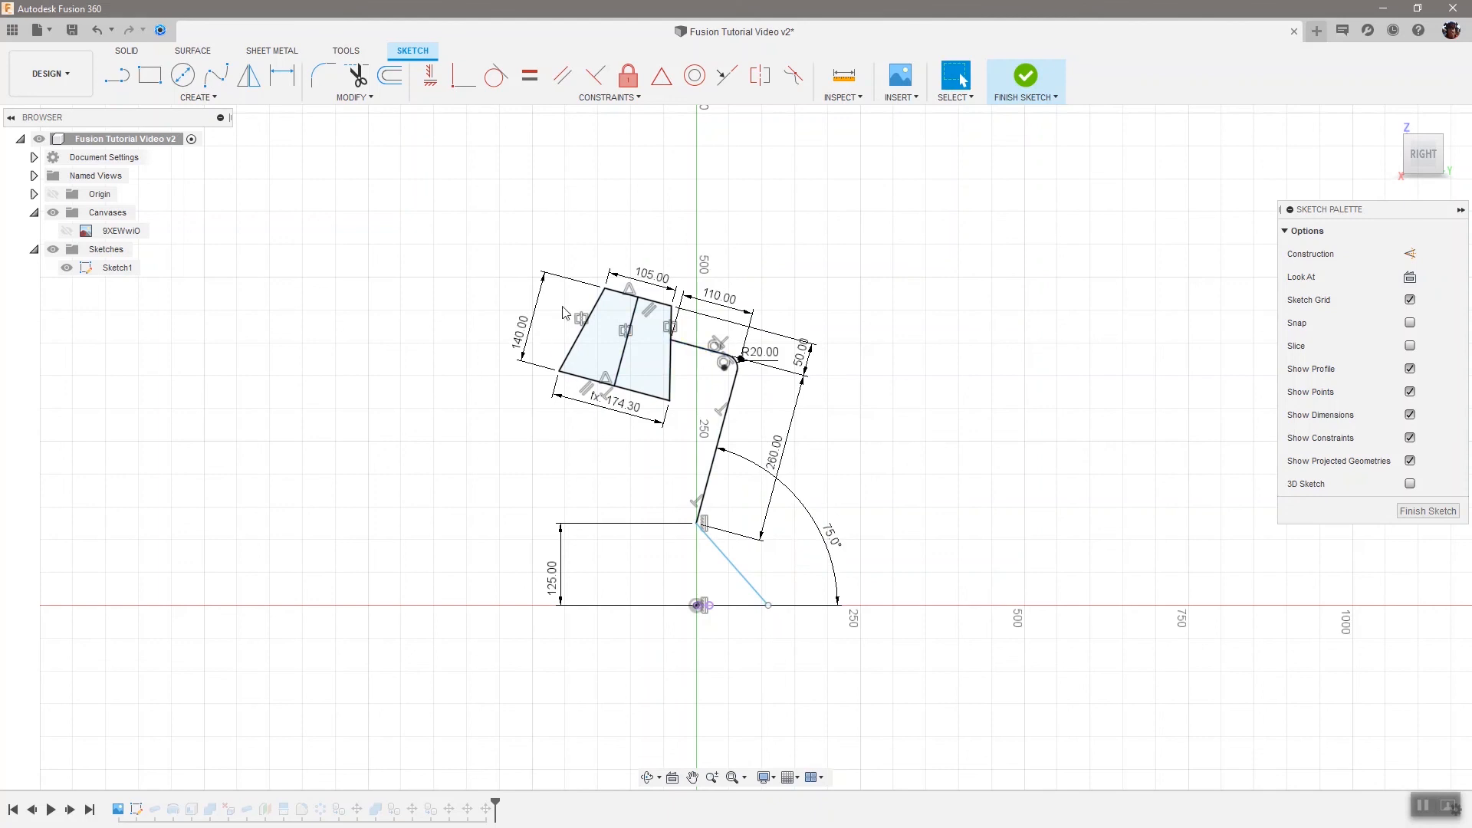
Set the shade's top width to 90 mm and its slanted side length to 160 mm
{"action": "double_click", "coordinate": [651, 287]}
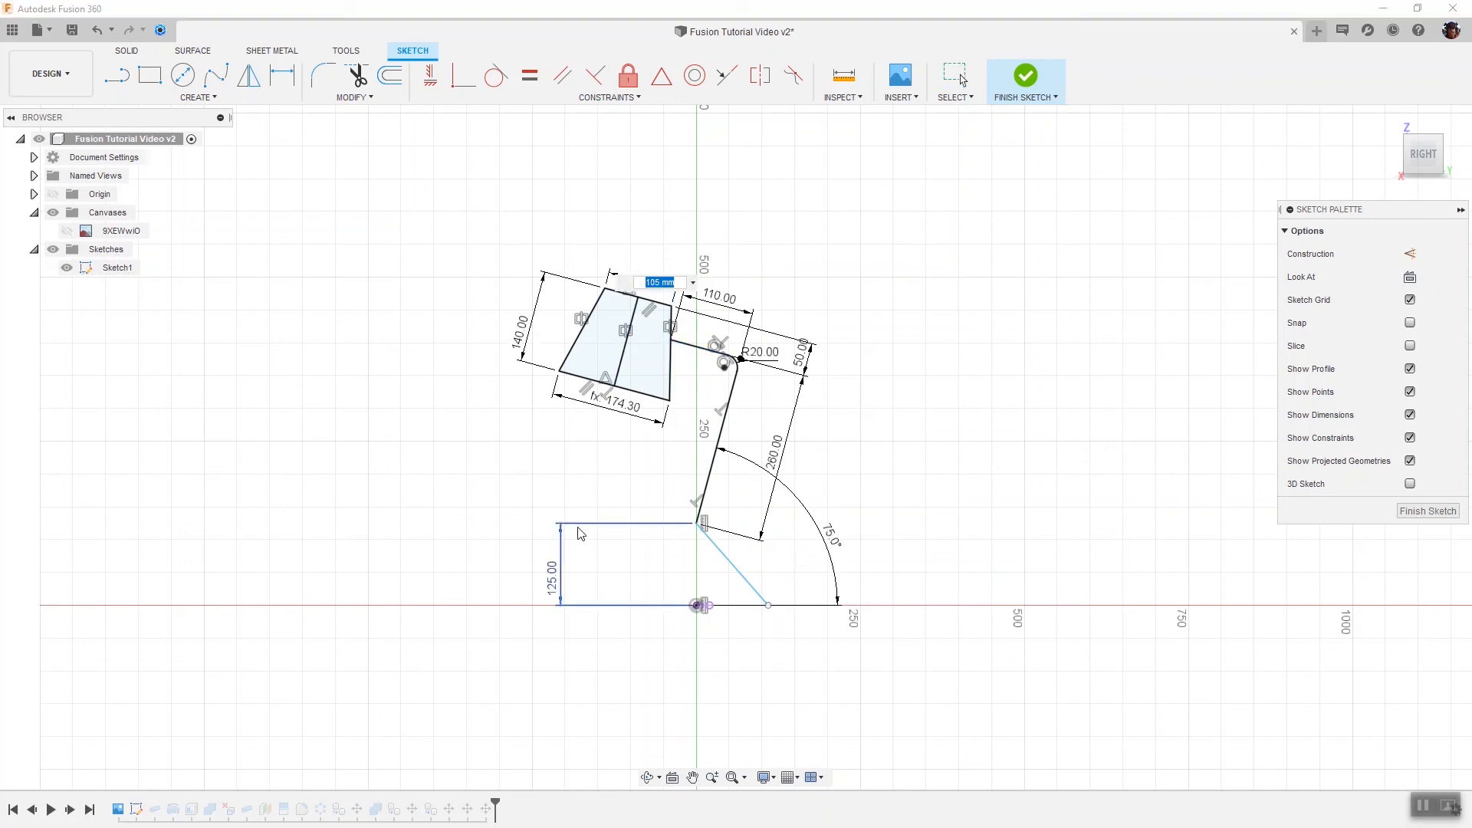
{"action": "type", "text": "90"}
{"action": "key", "text": "Return"}
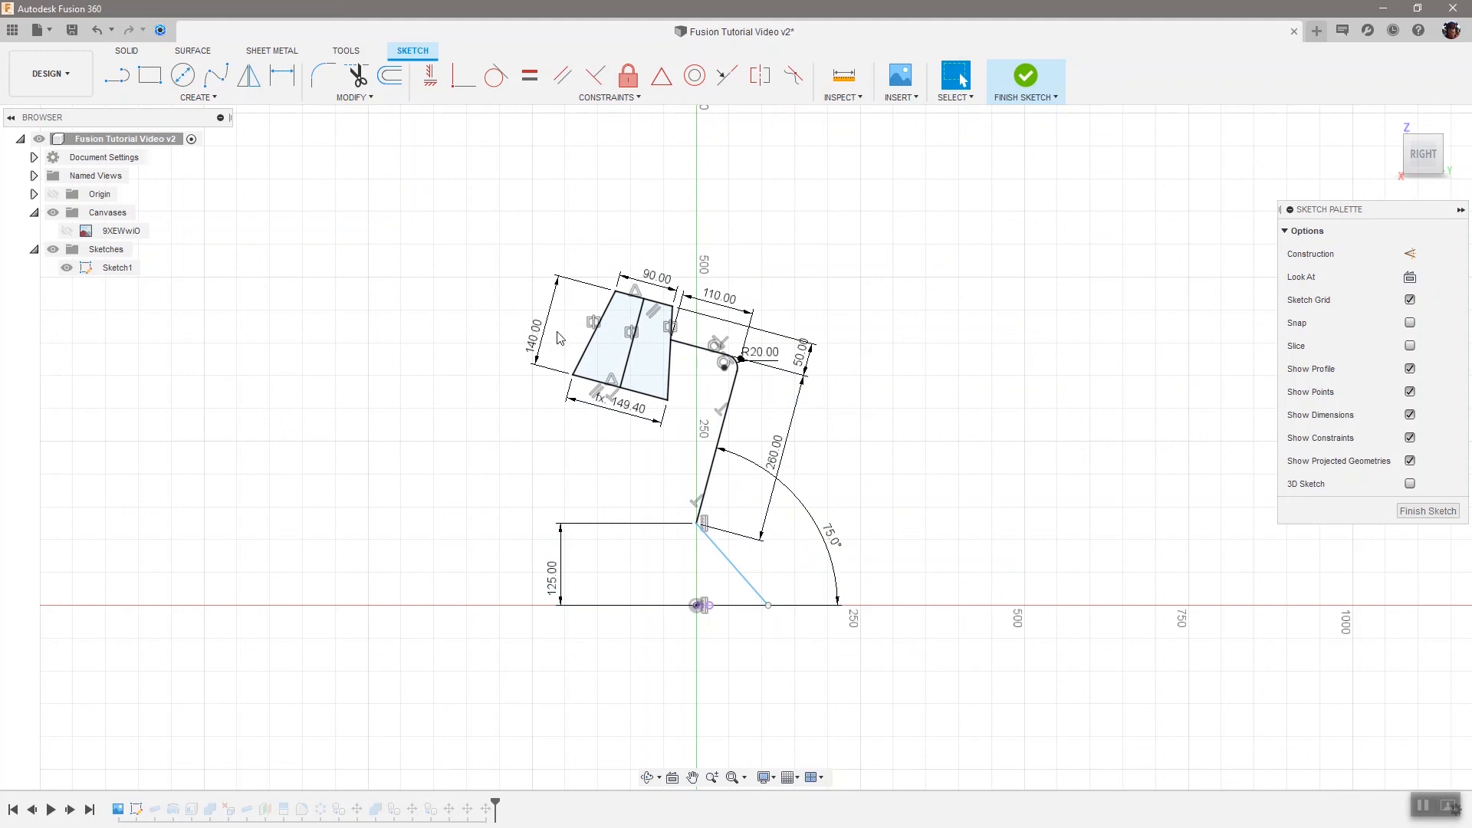
{"action": "double_click", "coordinate": [537, 344]}
{"action": "type", "text": "1"}
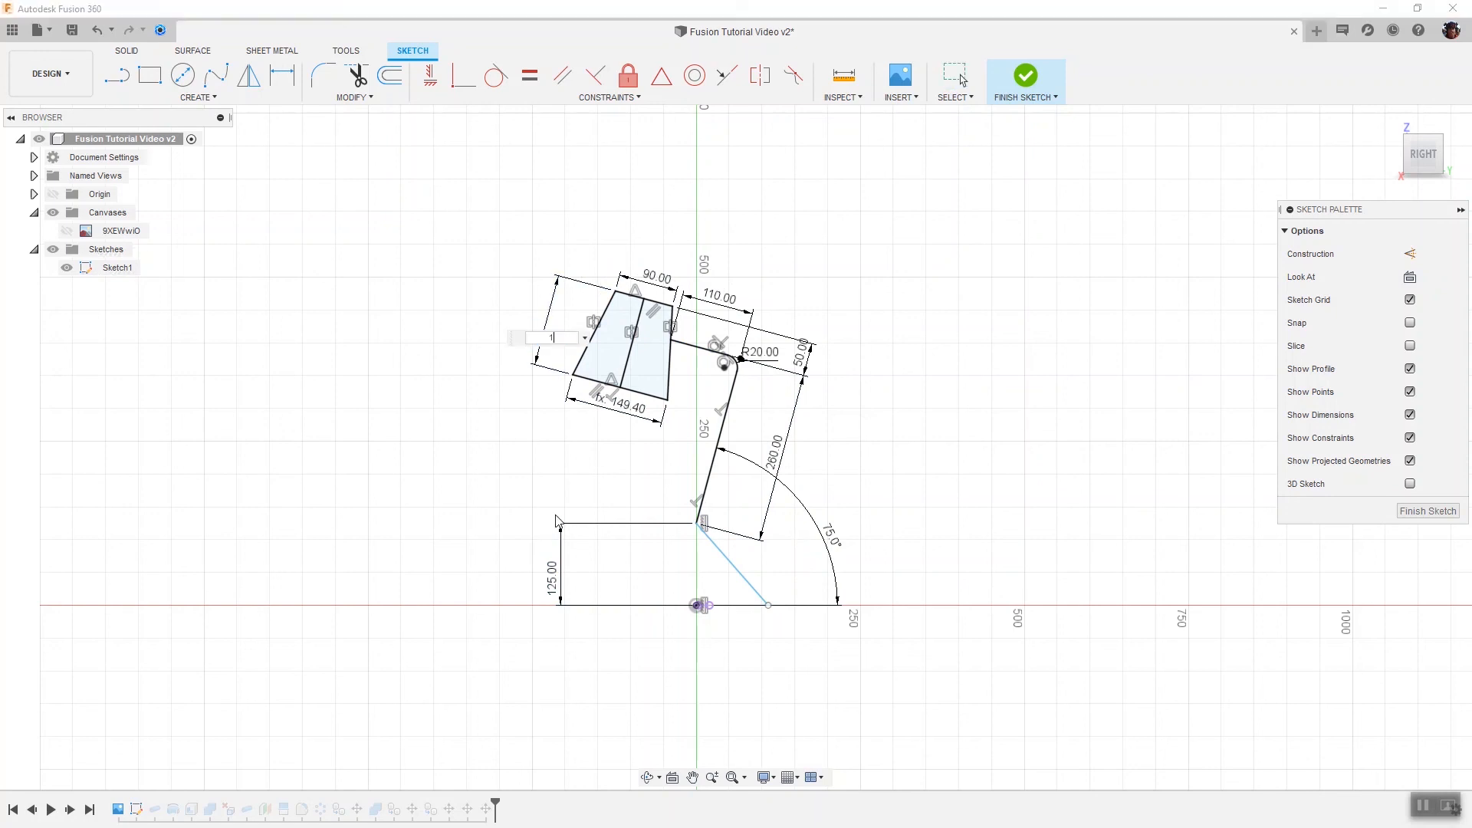
{"action": "type", "text": "60"}
{"action": "key", "text": "Return"}
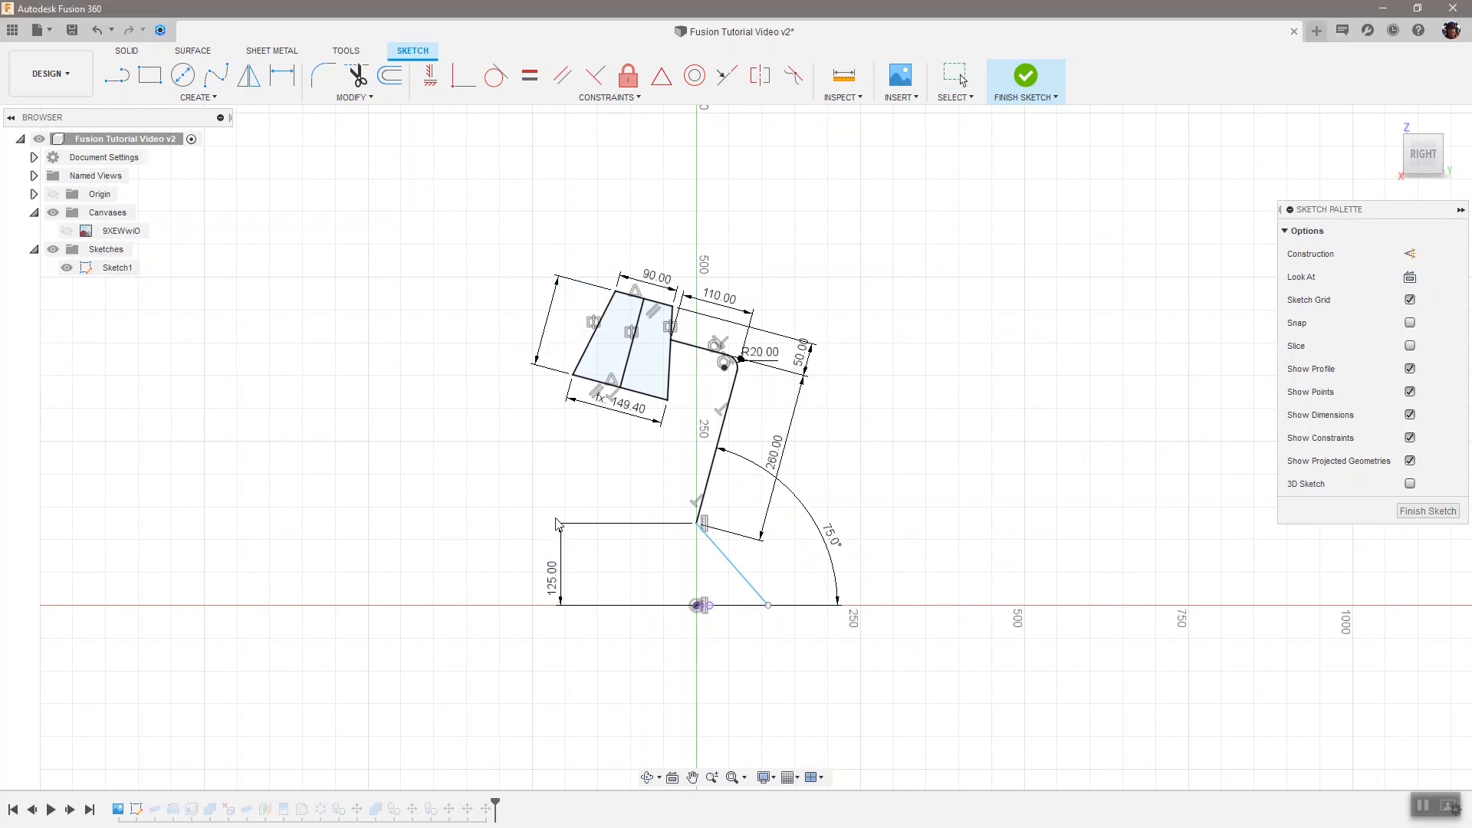
Set the shade-to-arm joint offset dimension to 75 mm and finish the sketch
{"action": "double_click", "coordinate": [801, 357]}
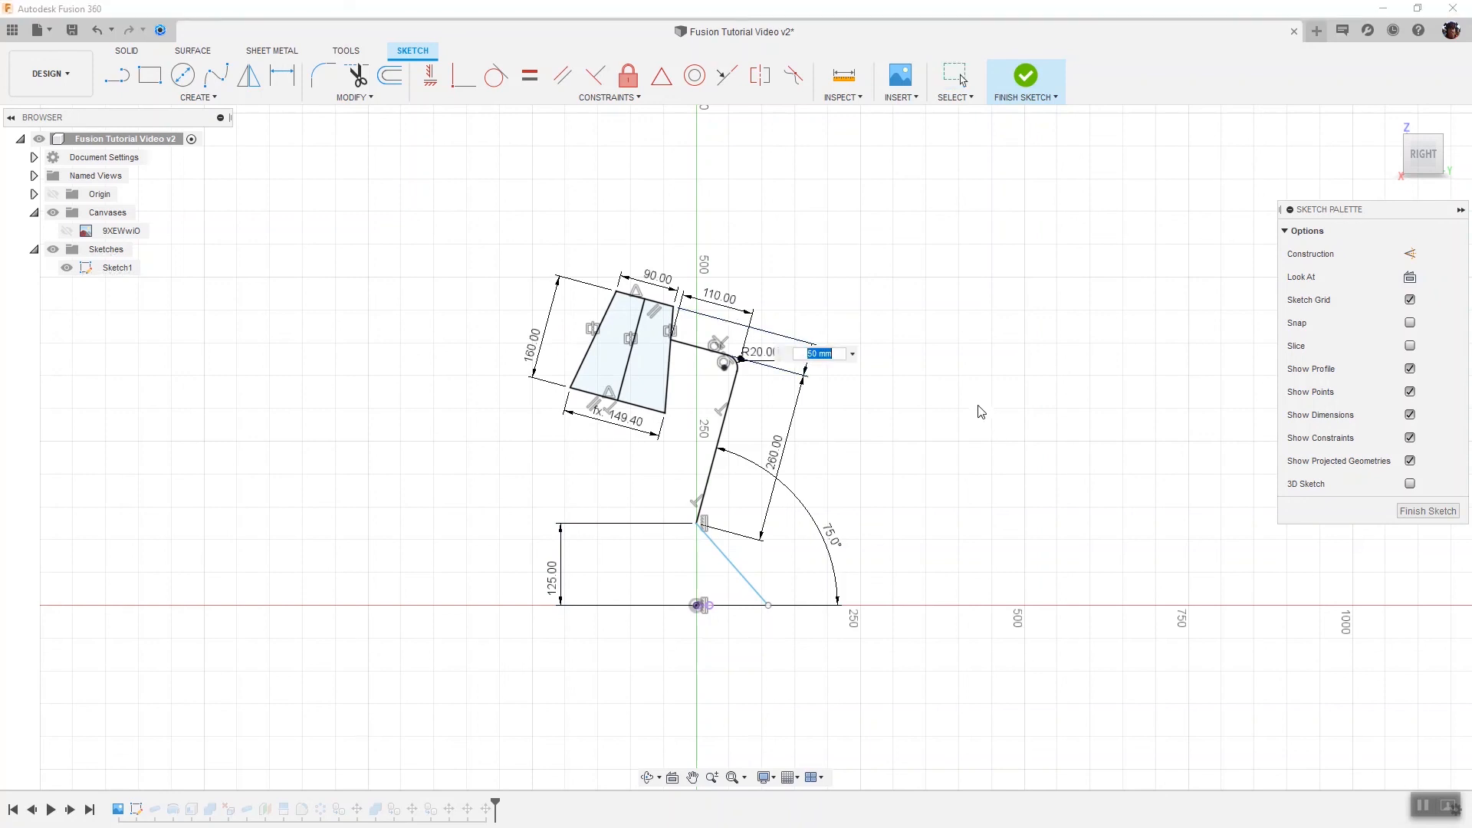
{"action": "type", "text": "75"}
{"action": "key", "text": "Return"}
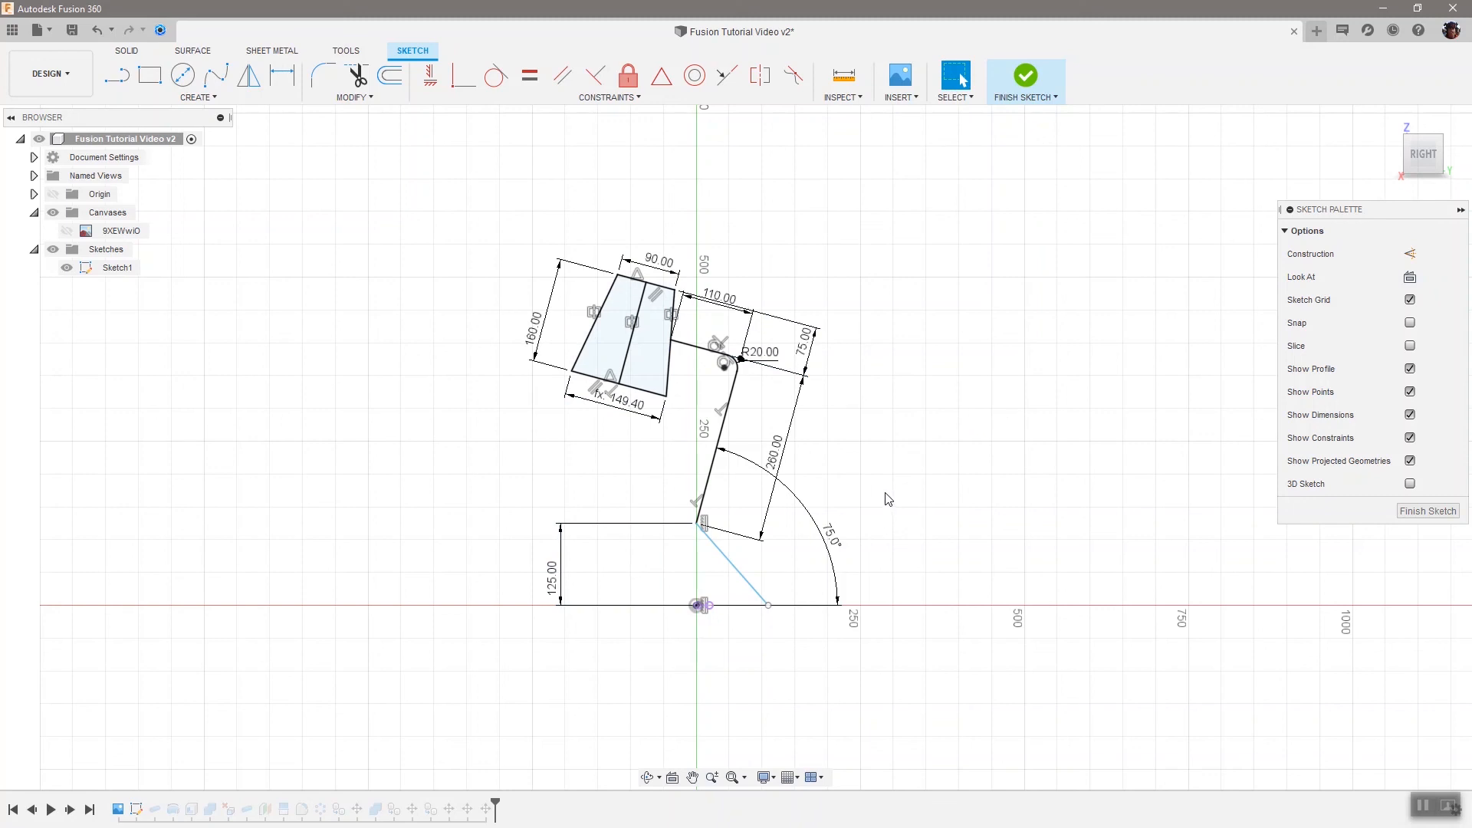
{"action": "left_click", "coordinate": [1027, 77]}
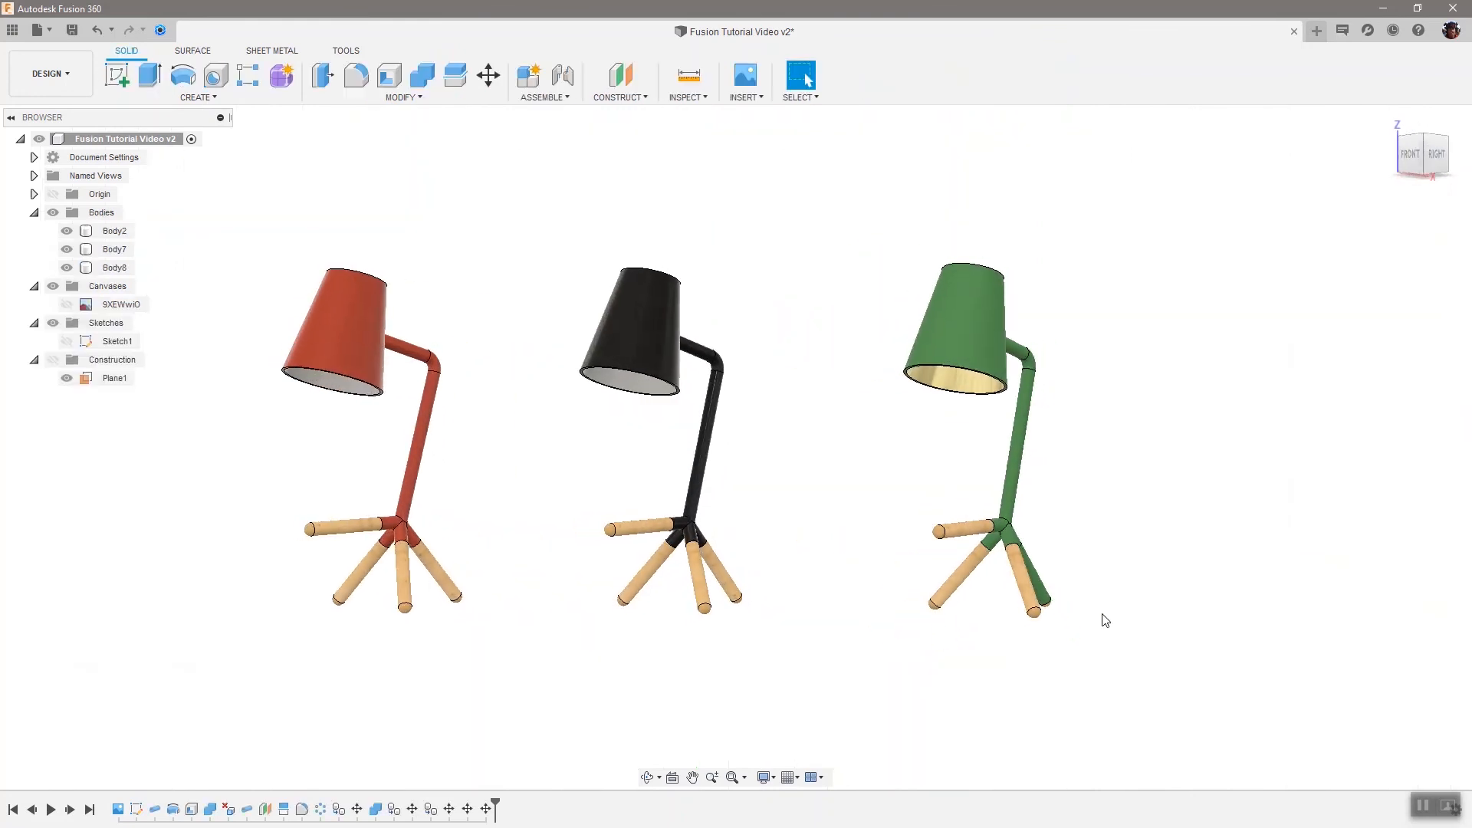
Return to the Render workspace and start an in-canvas render of the updated lamps
{"action": "left_click", "coordinate": [64, 74]}
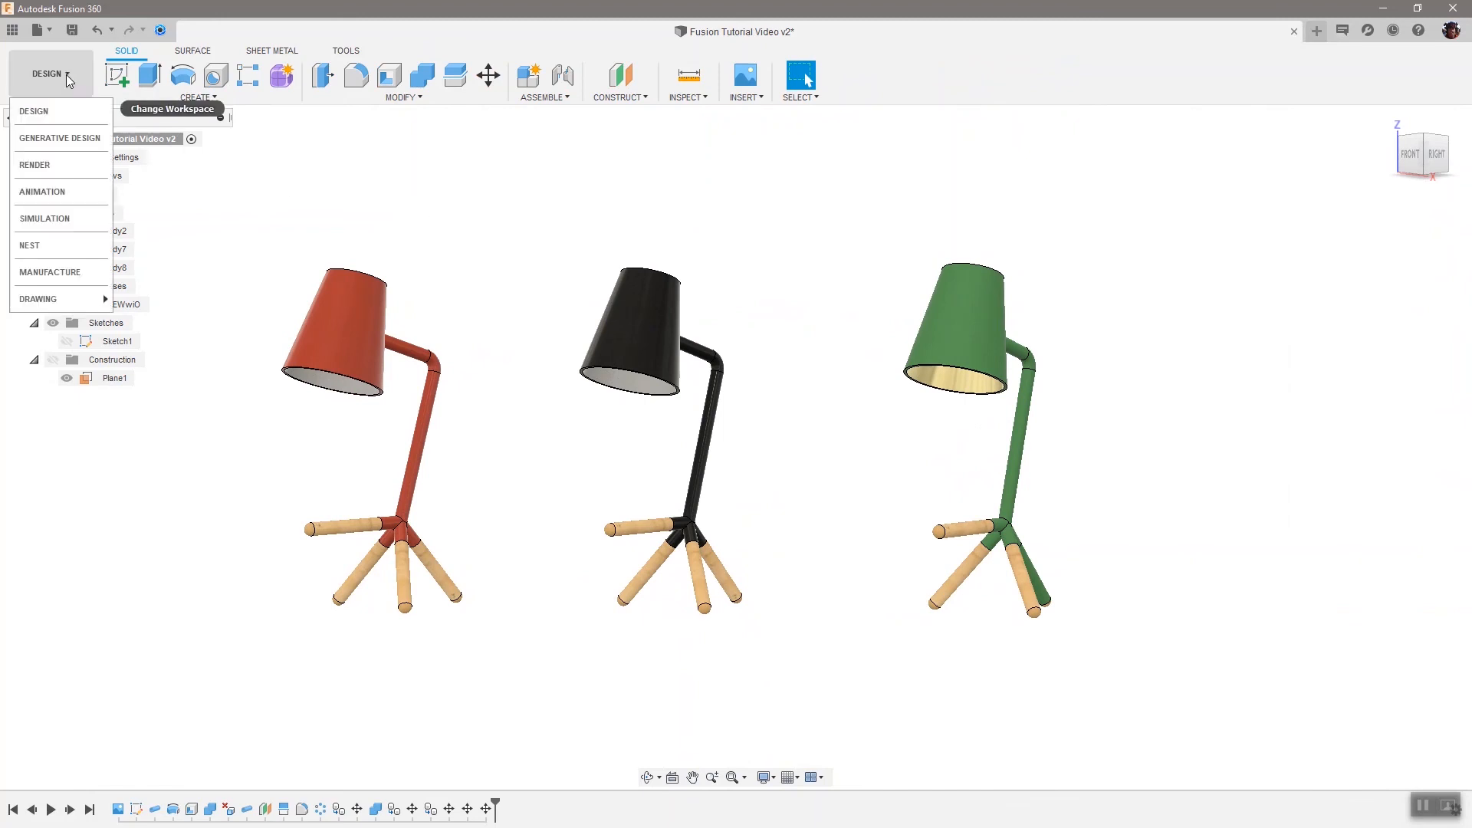
{"action": "left_click", "coordinate": [42, 165]}
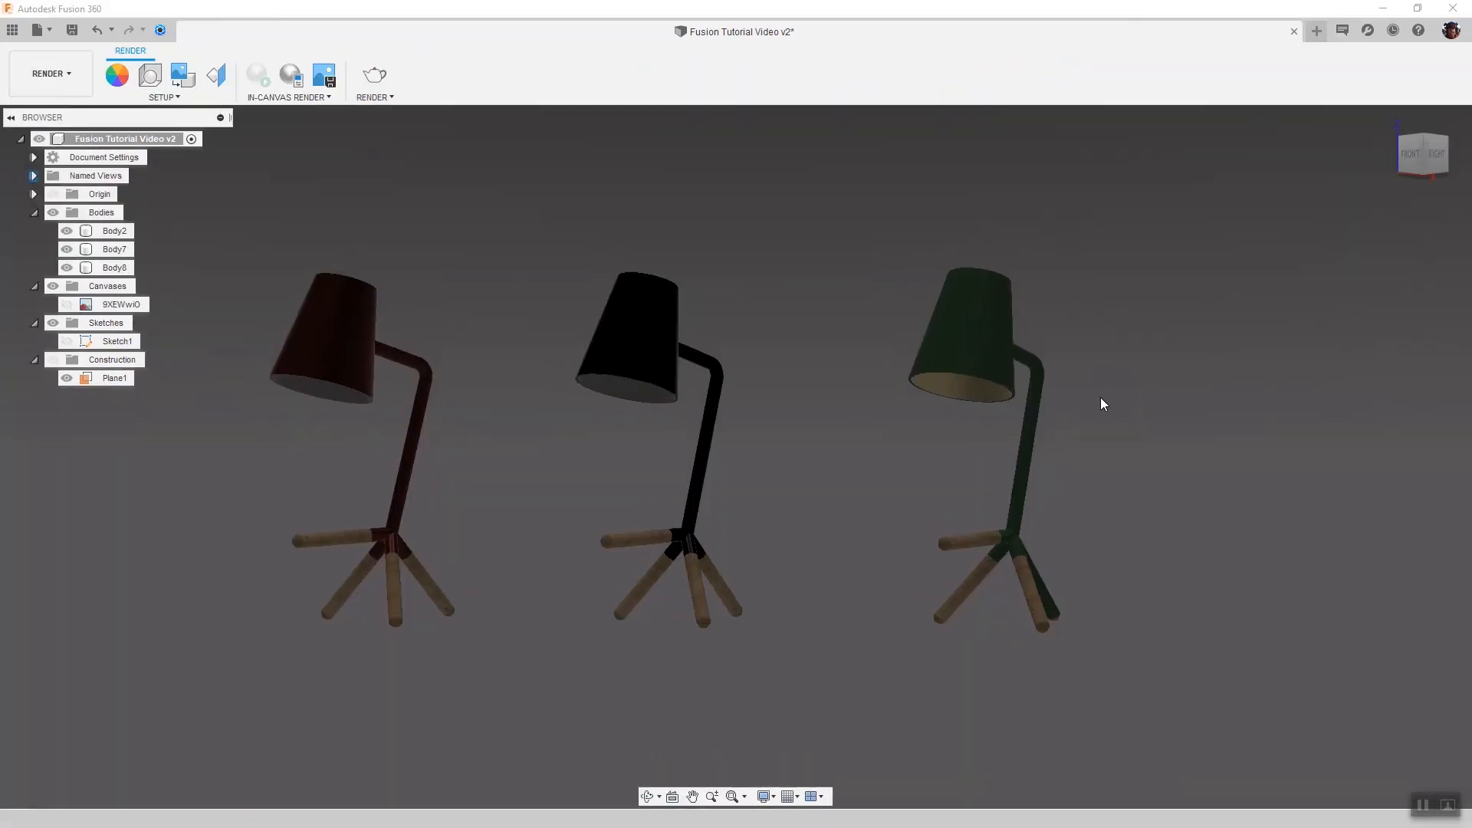
{"action": "left_click", "coordinate": [253, 75]}
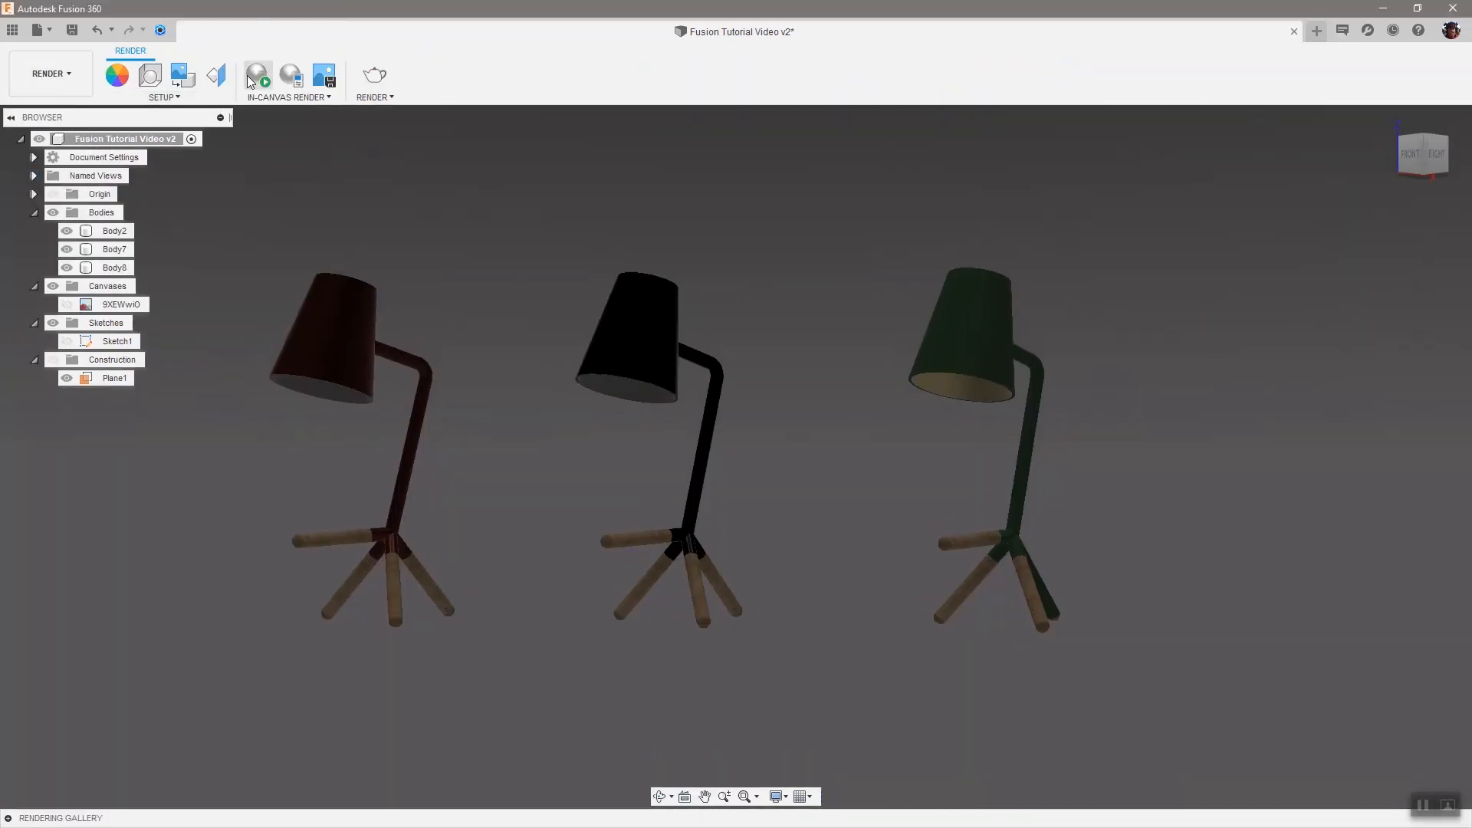